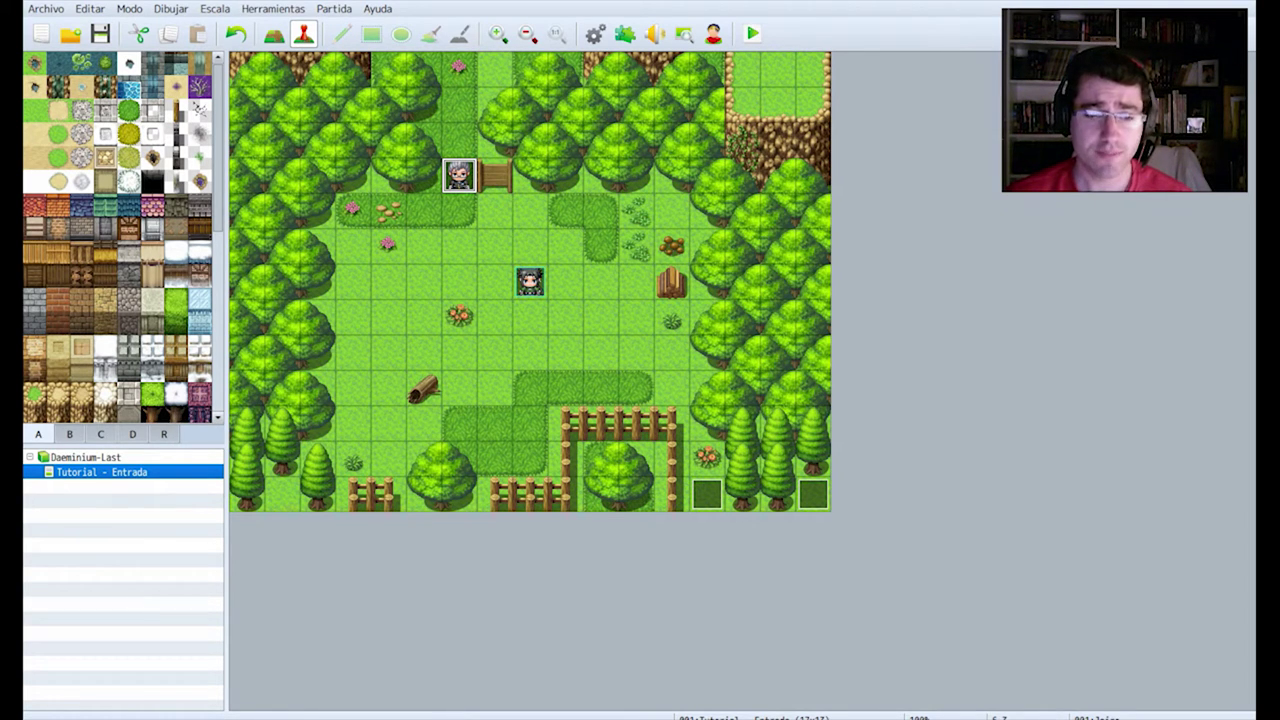
- Switch to the browser and review the Gameus' Quest System forum post, including its features and download links
{"action": "left_click", "coordinate": [197, 716]}
{"action": "left_click", "coordinate": [120, 660]}
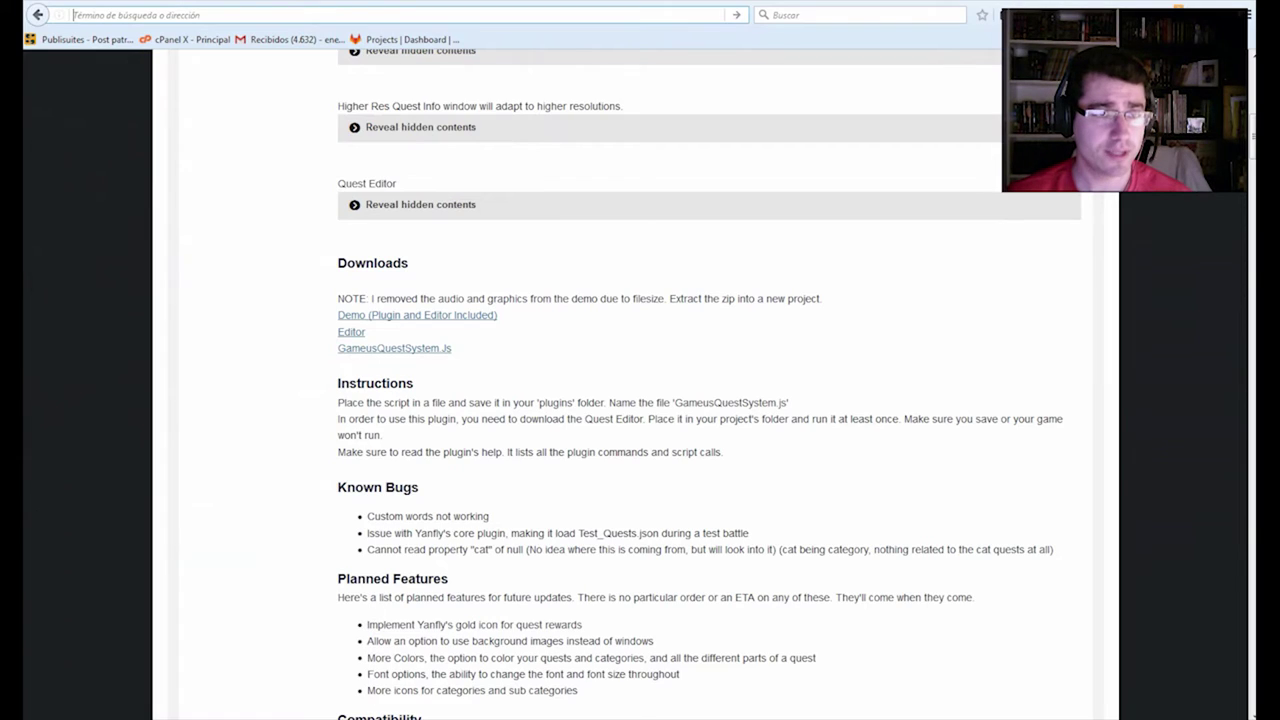
{"action": "scroll", "coordinate": [640, 400], "scroll_direction": "up", "scroll_amount": 5}
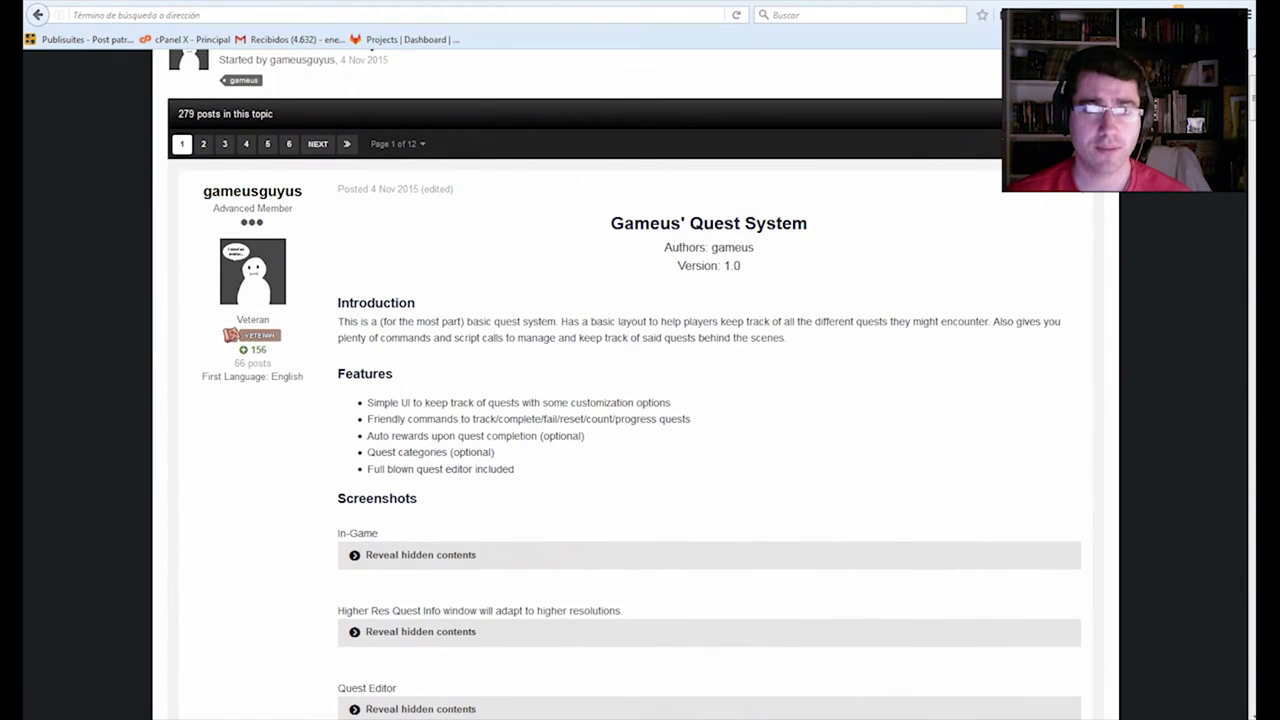
{"action": "triple_click", "coordinate": [708, 223]}
{"action": "left_click", "coordinate": [708, 223]}
{"action": "scroll", "coordinate": [708, 400], "scroll_direction": "down", "scroll_amount": 3}
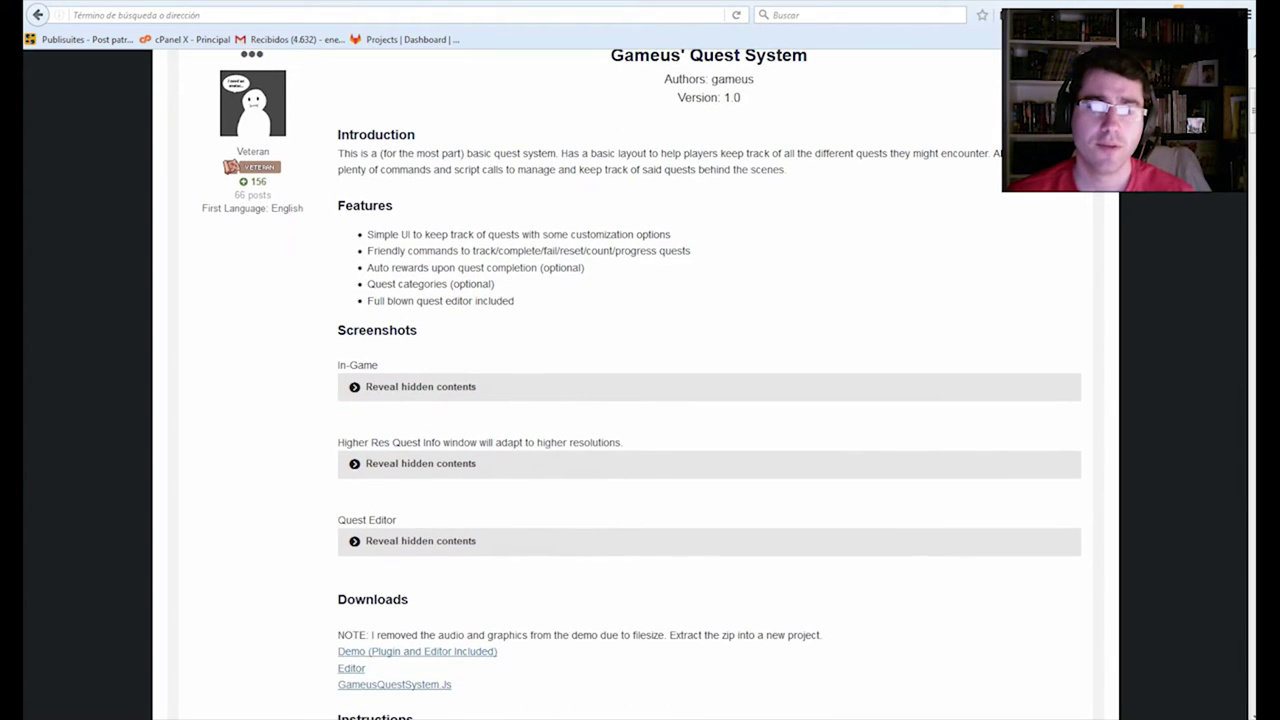
{"action": "scroll", "coordinate": [640, 400], "scroll_direction": "down", "scroll_amount": 2}
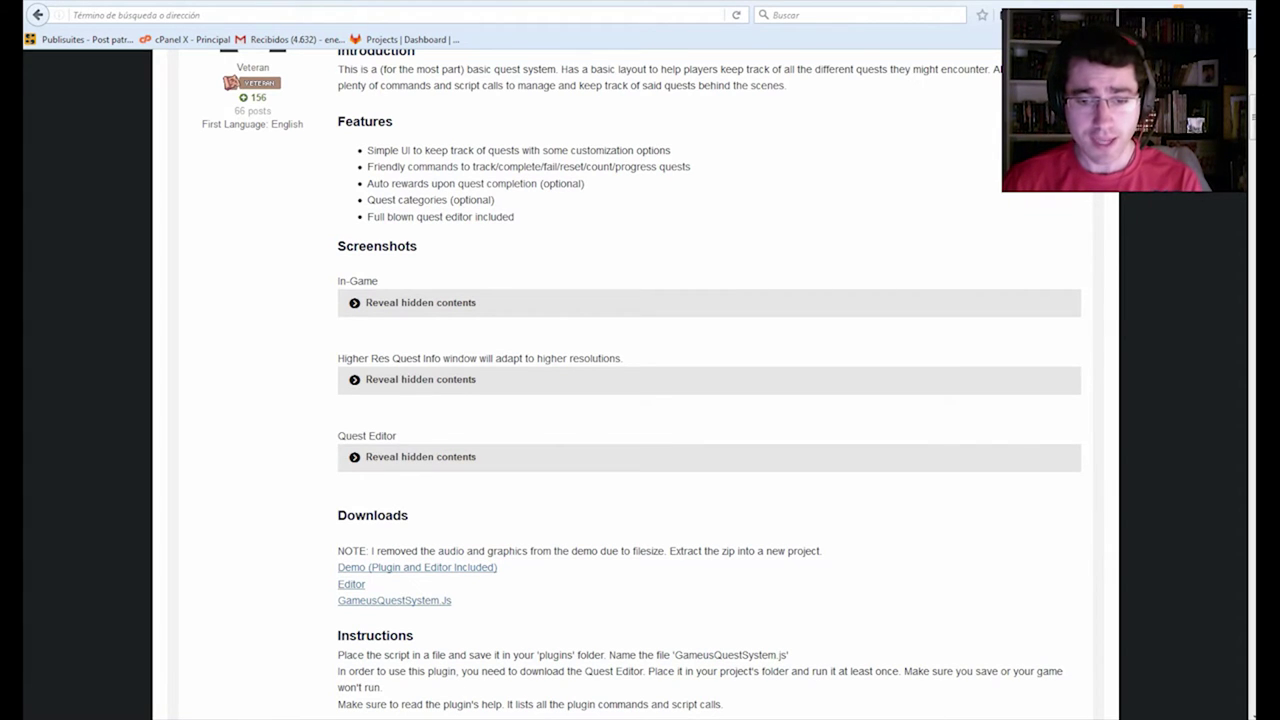
{"action": "left_click", "coordinate": [395, 650]}
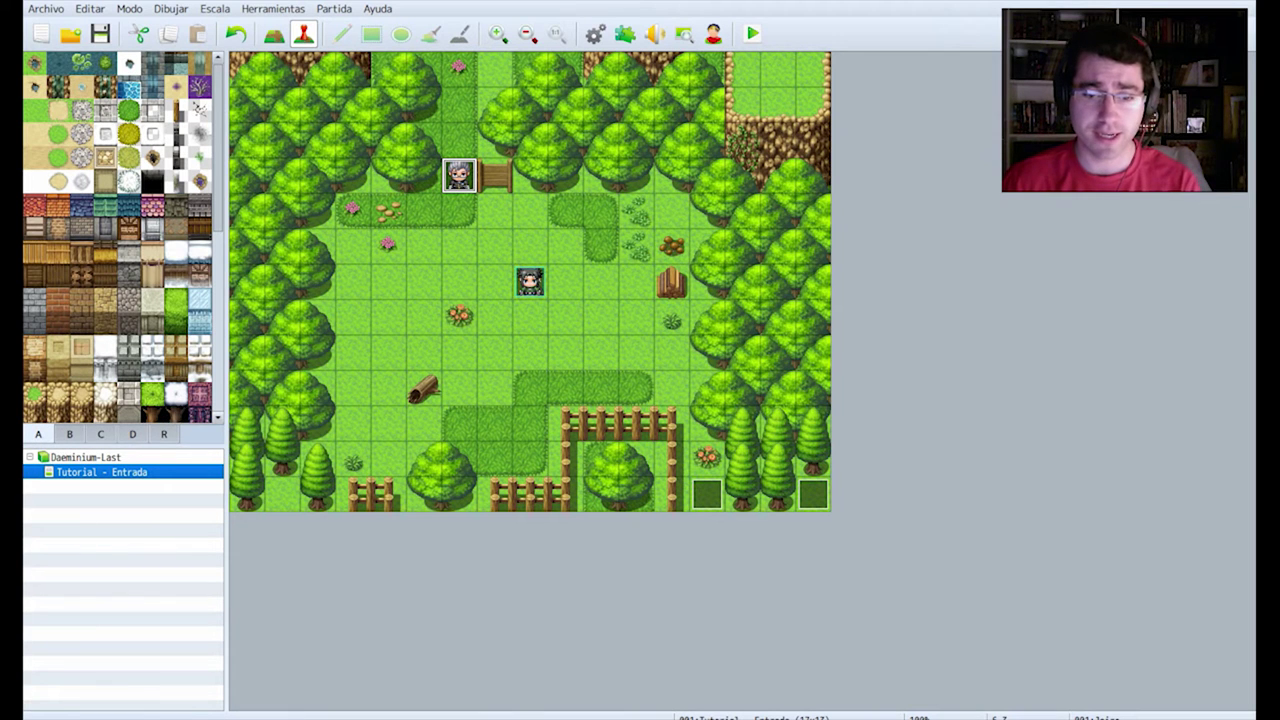
- Open the Daeminium-Last project folder in the file explorer and inspect the contents of the GameusQuest archive
{"action": "mouse_move", "coordinate": [545, 717]}
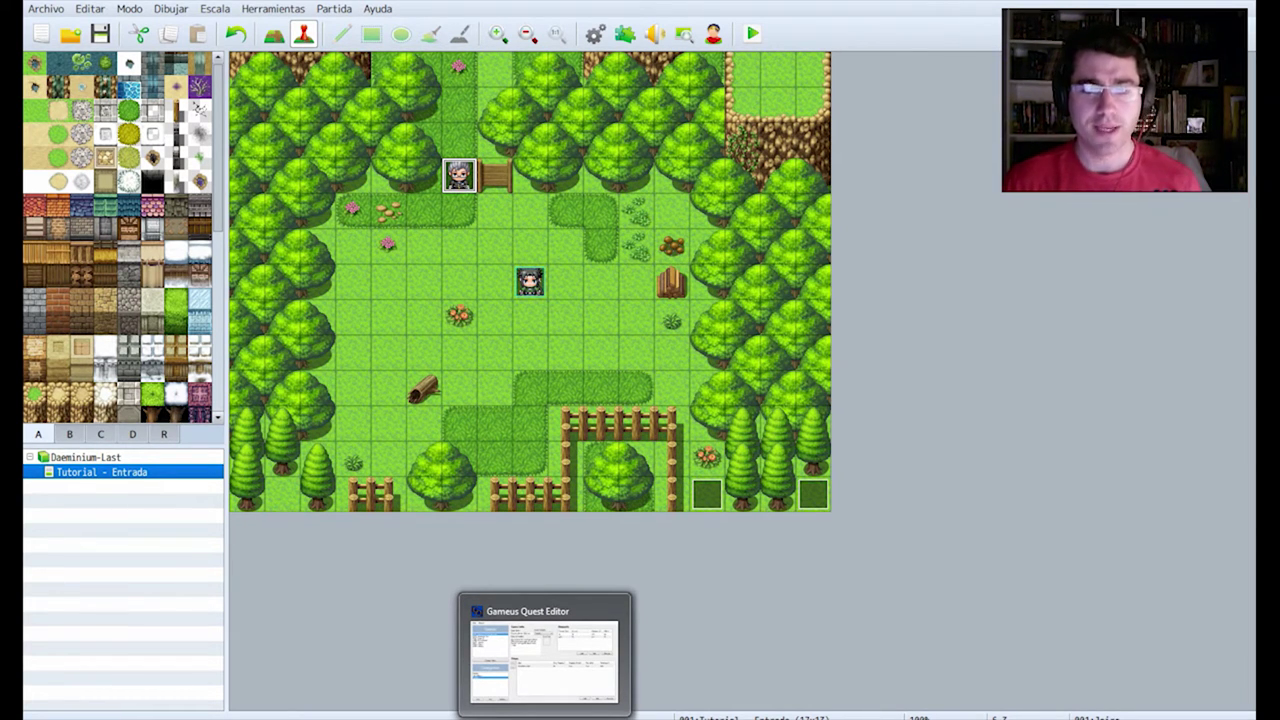
{"action": "mouse_move", "coordinate": [357, 717]}
{"action": "left_click", "coordinate": [117, 655]}
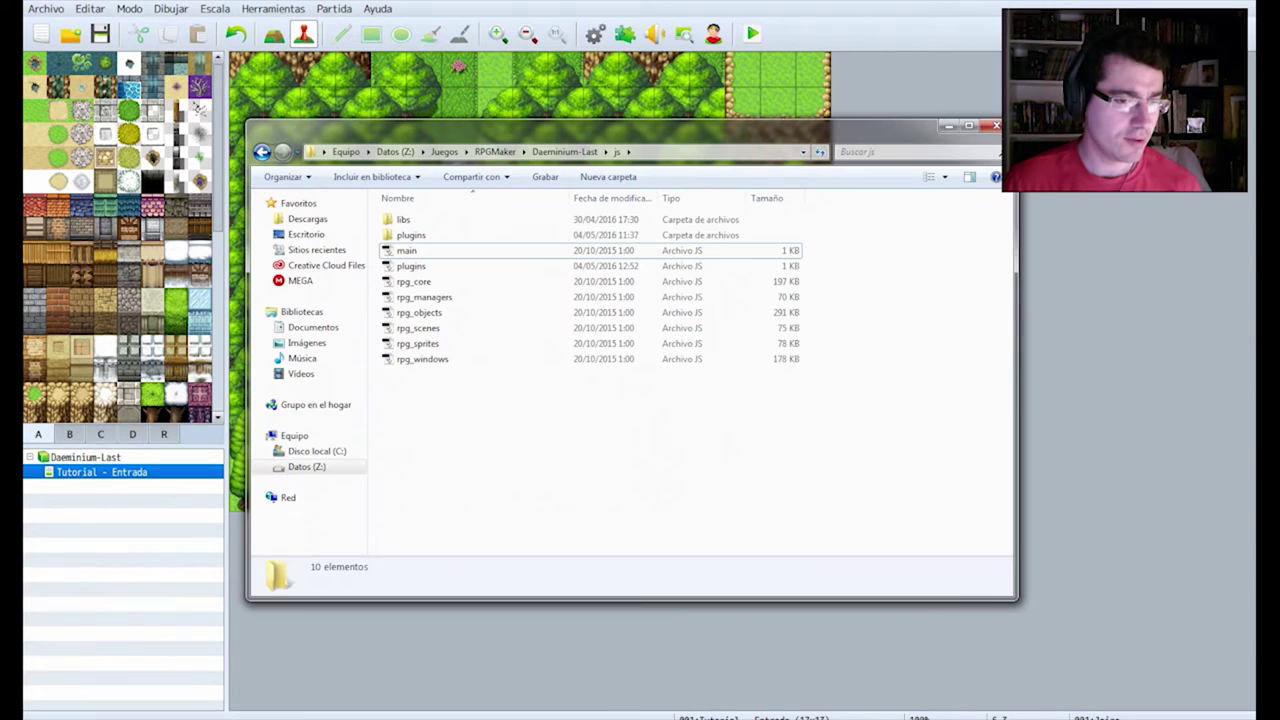
{"action": "left_click", "coordinate": [564, 151]}
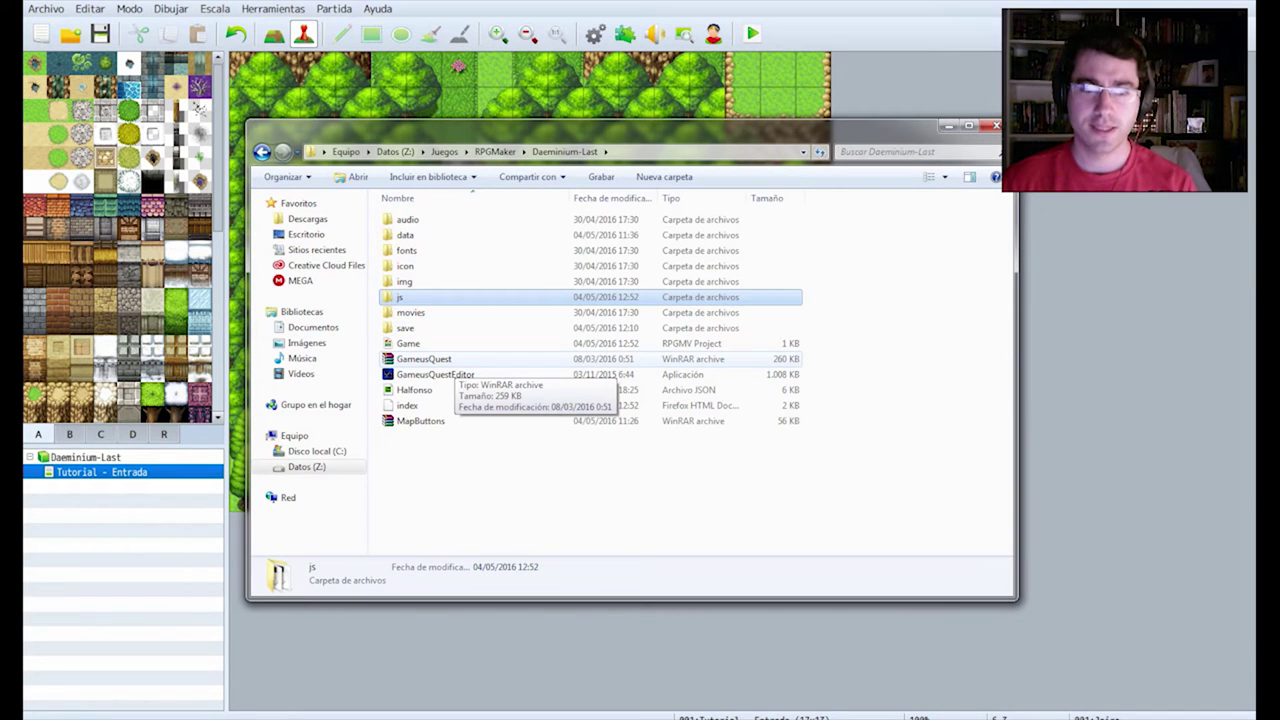
{"action": "double_click", "coordinate": [424, 359]}
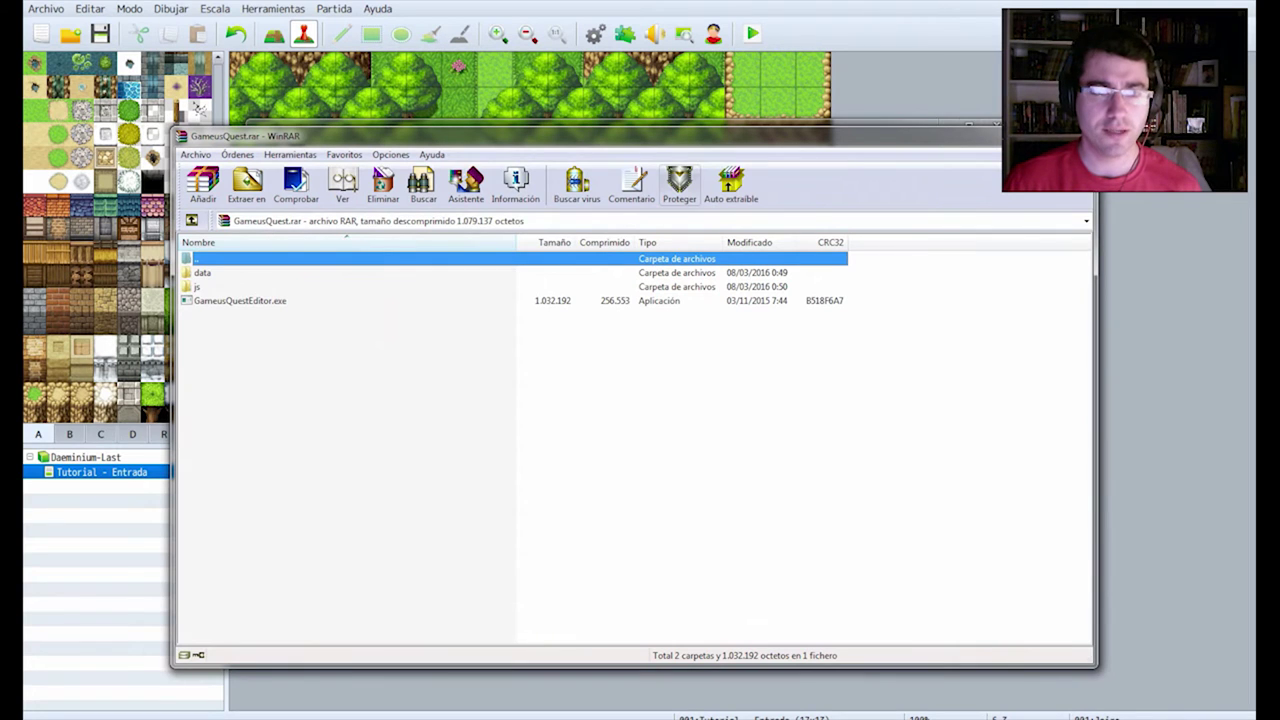
{"action": "key", "text": "alt+F4"}
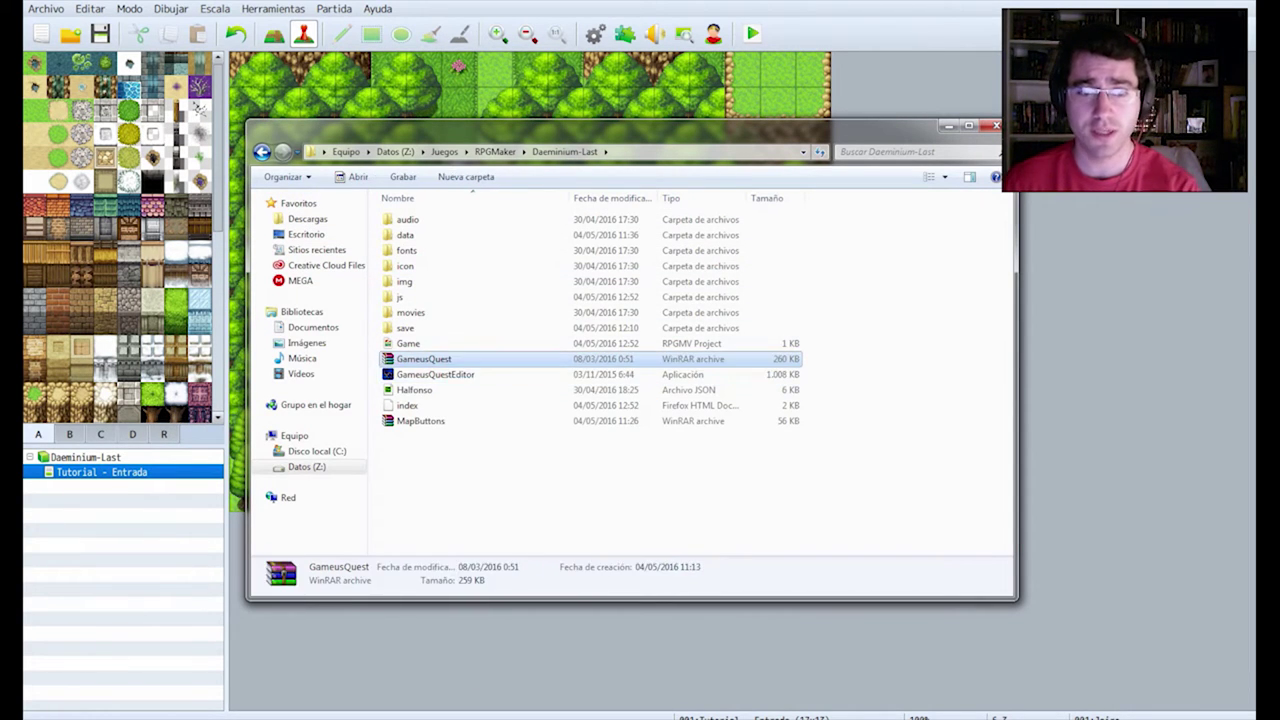
- Delete the GameusQuest archive from the Daeminium-Last project folder
{"action": "key", "text": "Delete"}
{"action": "left_click", "coordinate": [774, 417]}
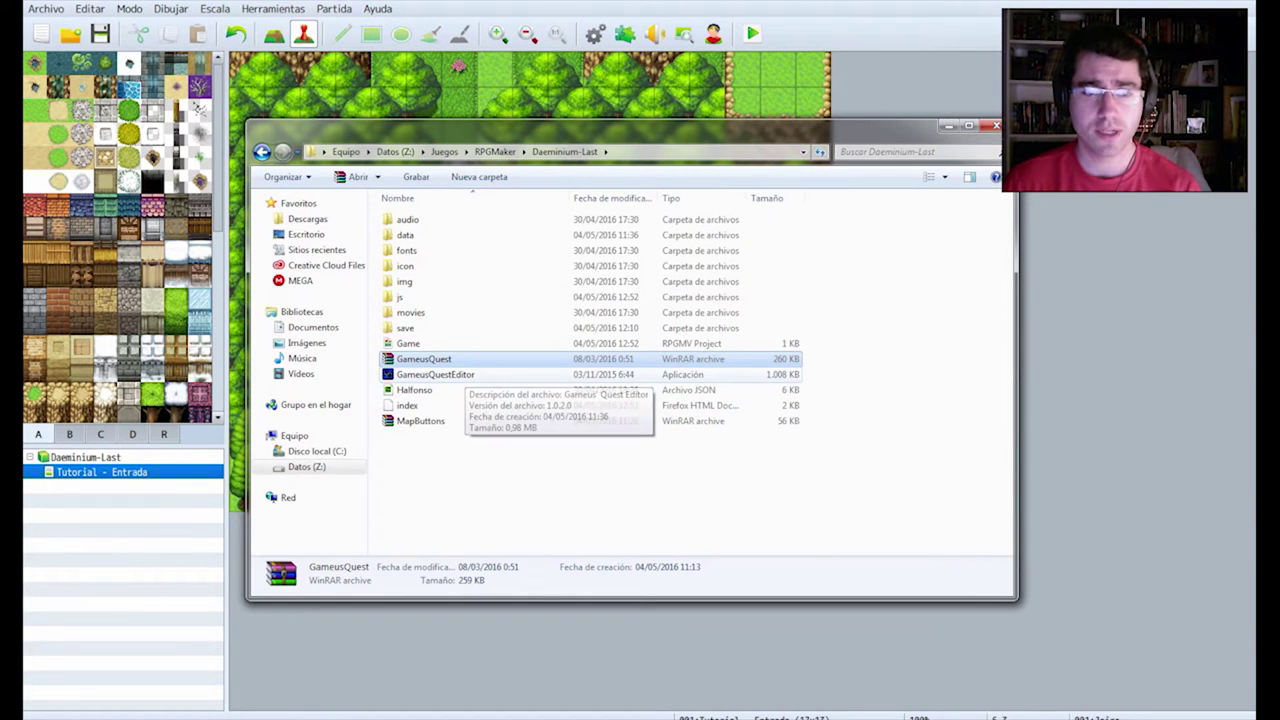
{"action": "key", "text": "Delete"}
{"action": "key", "text": "Return"}
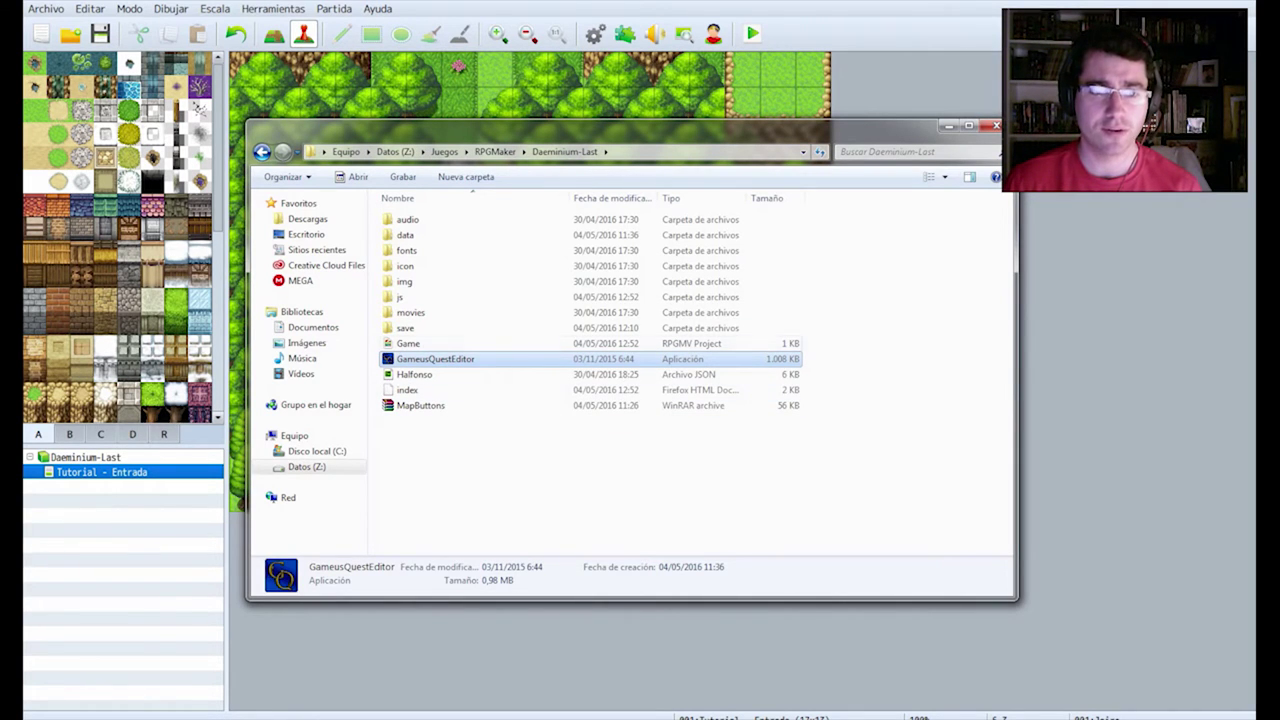
- Switch to the running Gameus Quest Editor and examine the name and description of quest 0001
{"action": "left_click", "coordinate": [420, 405]}
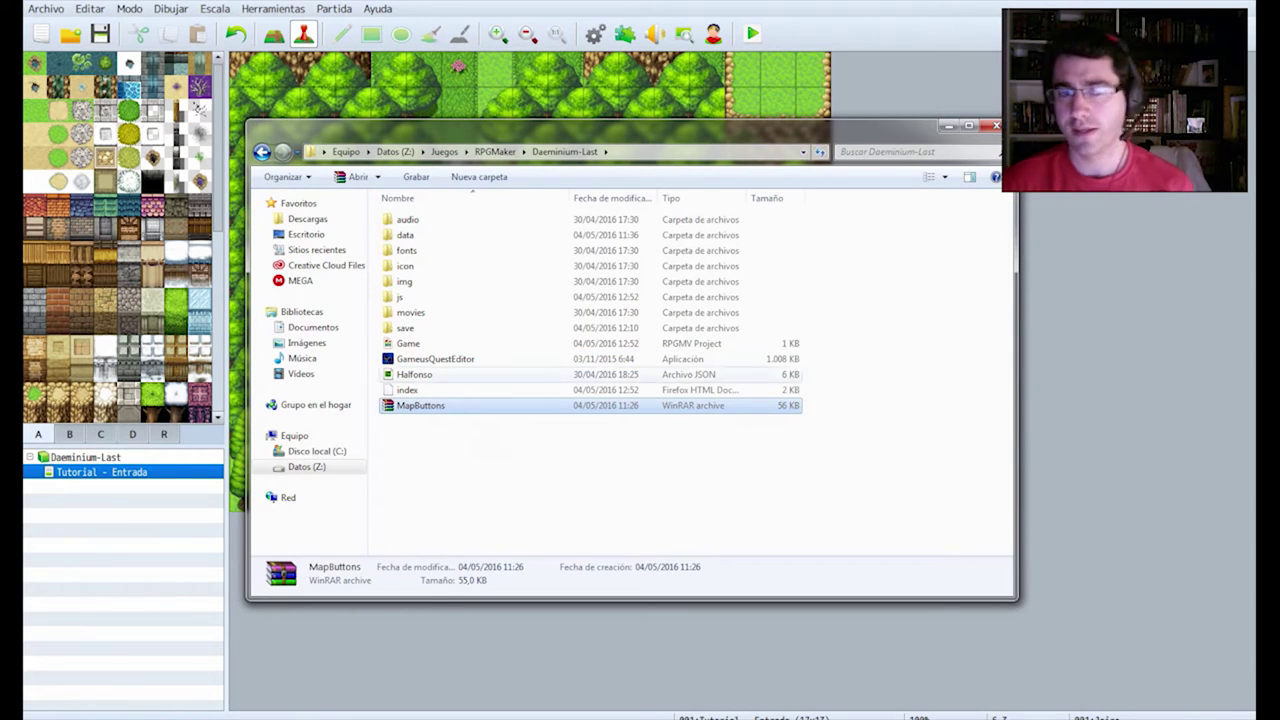
{"action": "left_click", "coordinate": [435, 359]}
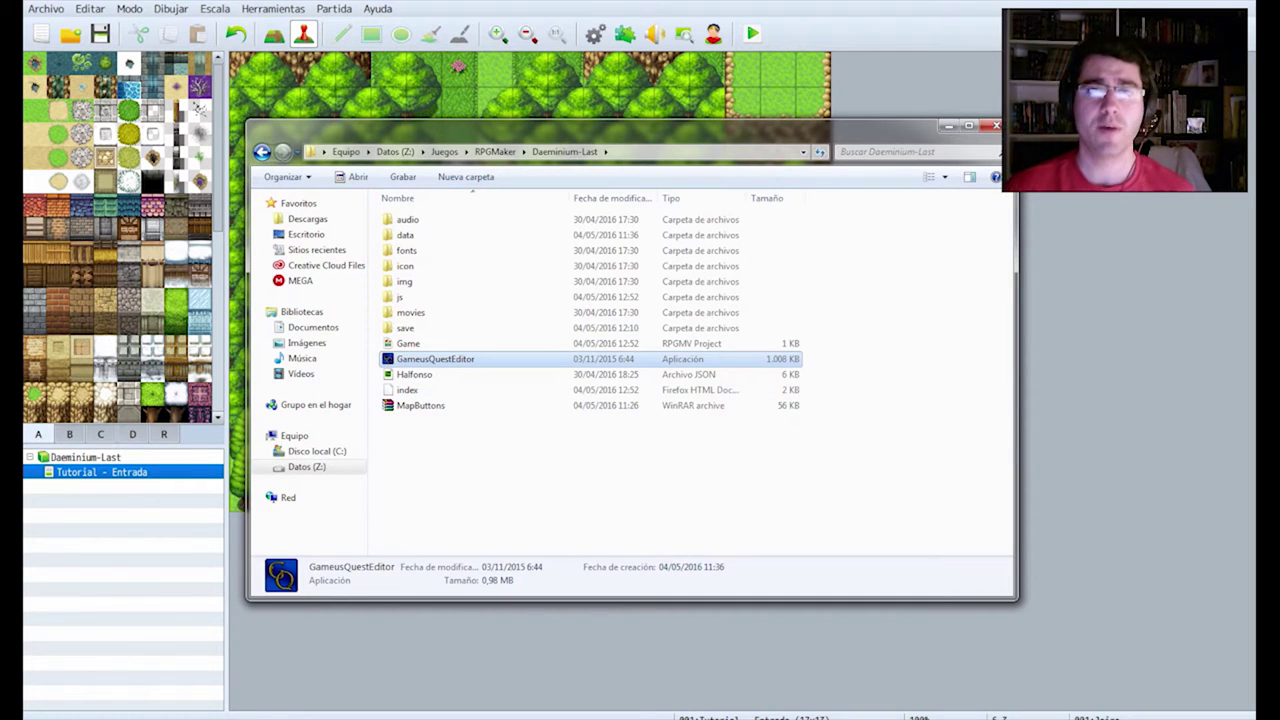
{"action": "left_click", "coordinate": [544, 660]}
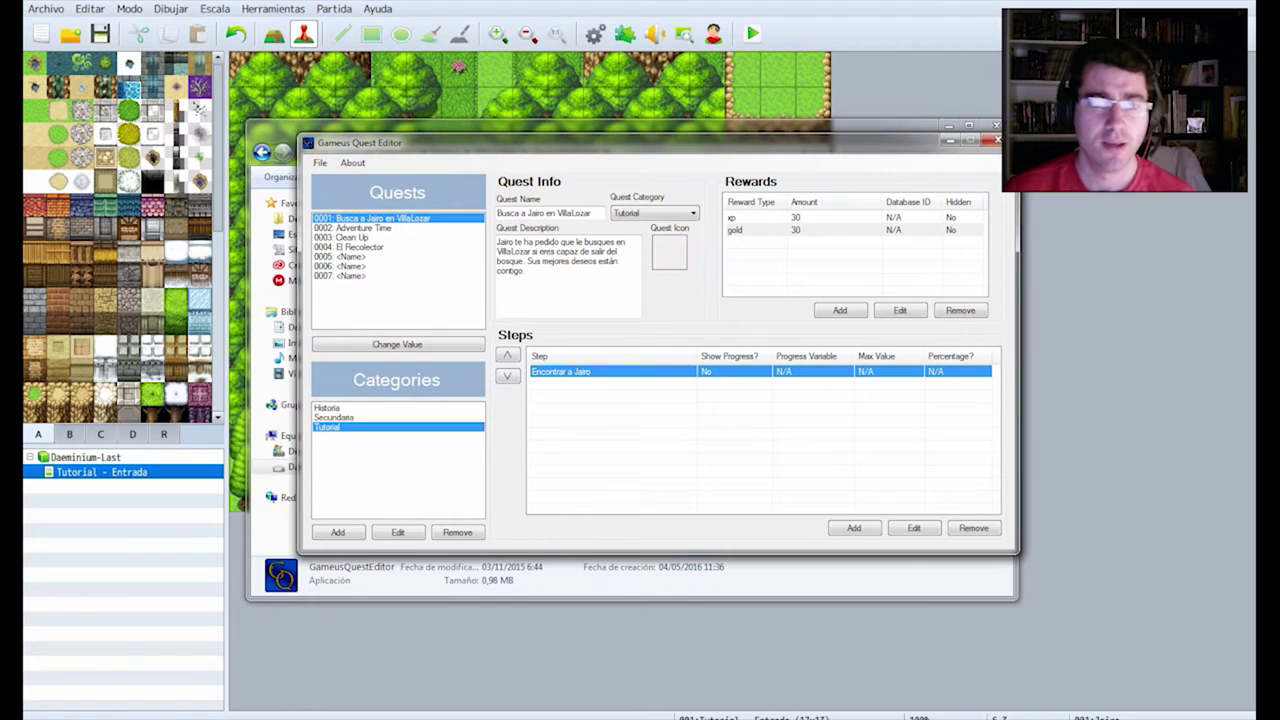
{"action": "left_click_drag", "start_coordinate": [650, 142], "coordinate": [648, 164]}
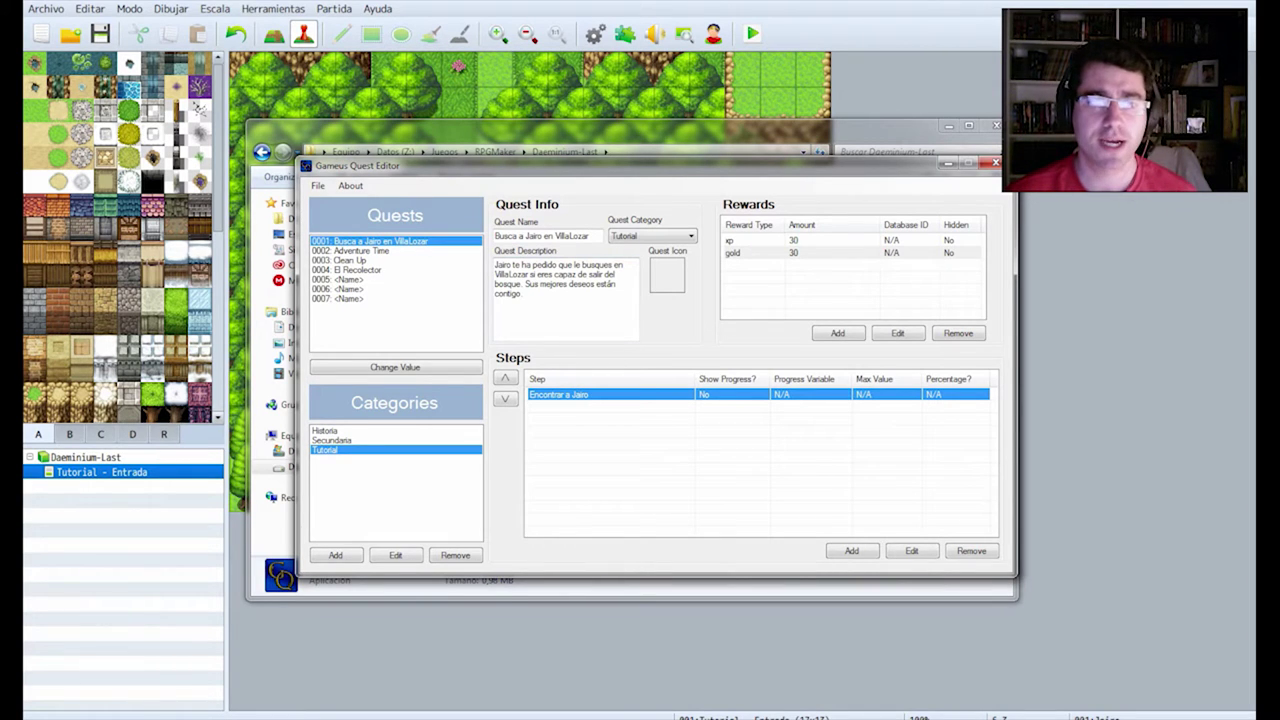
{"action": "left_click_drag", "start_coordinate": [591, 236], "coordinate": [494, 236]}
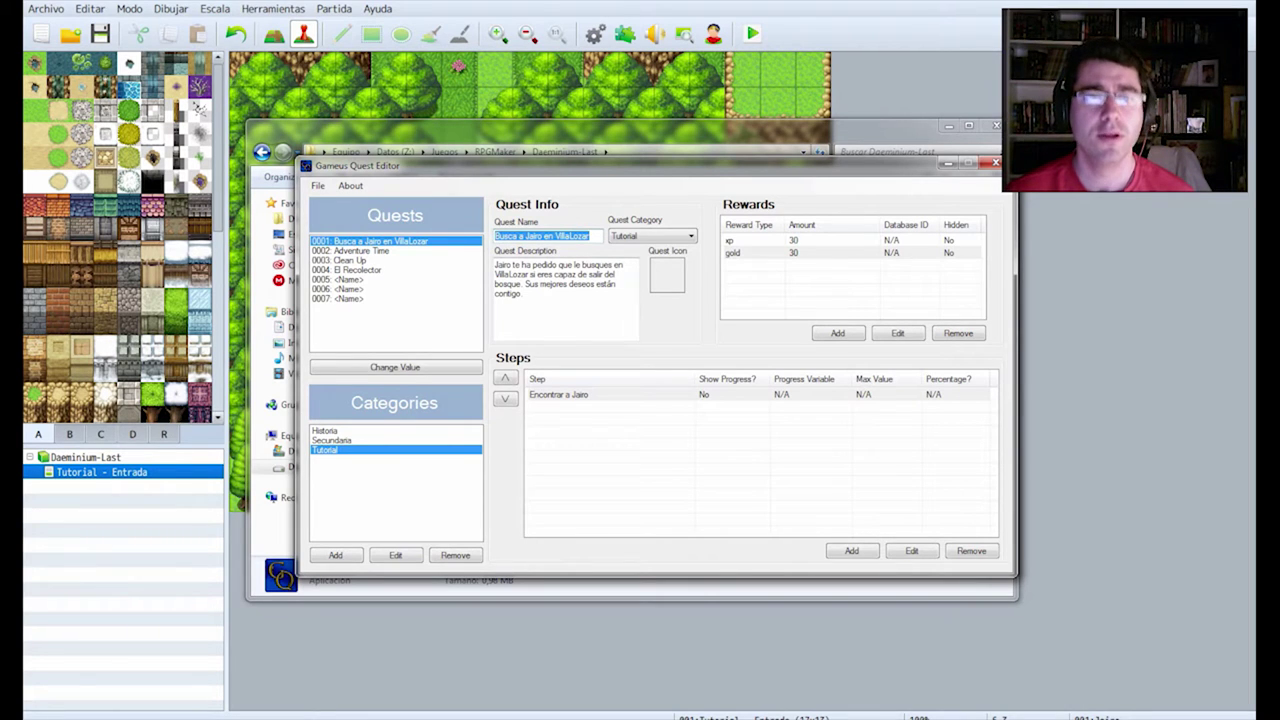
{"action": "left_click", "coordinate": [523, 293]}
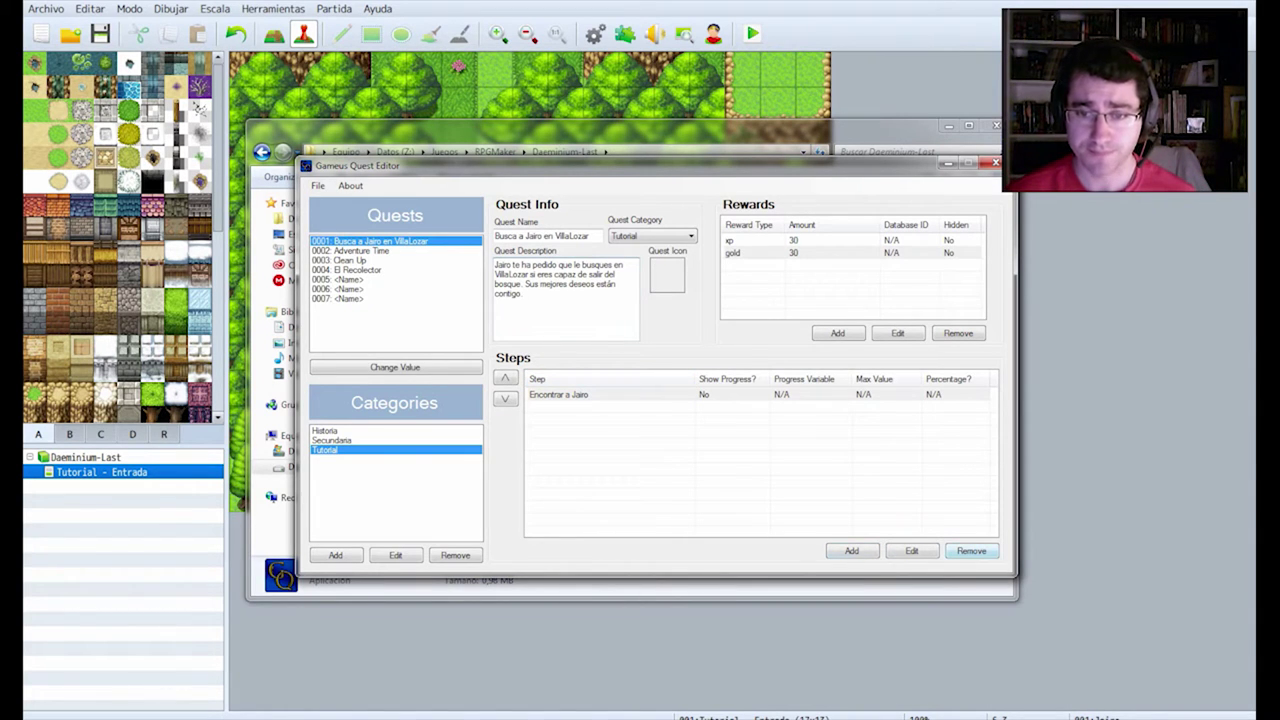
- Save the quest data and close the Gameus Quest Editor
{"action": "left_click", "coordinate": [318, 186]}
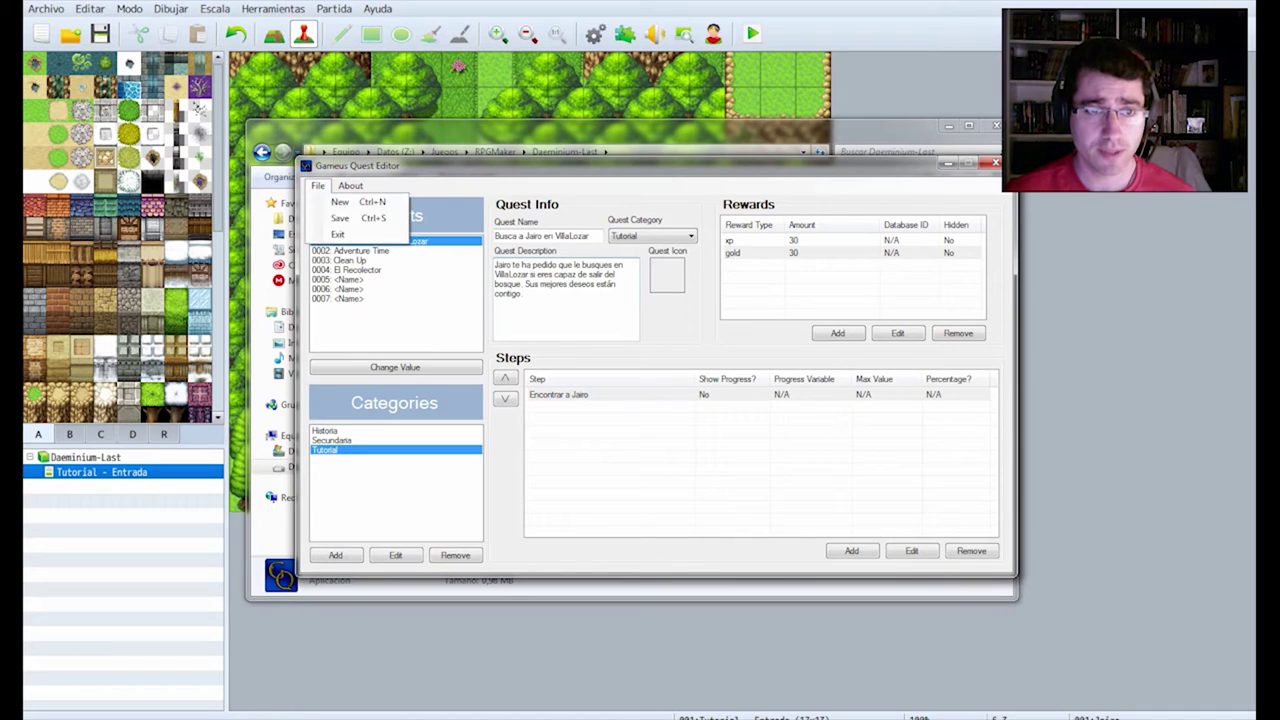
{"action": "left_click", "coordinate": [355, 219]}
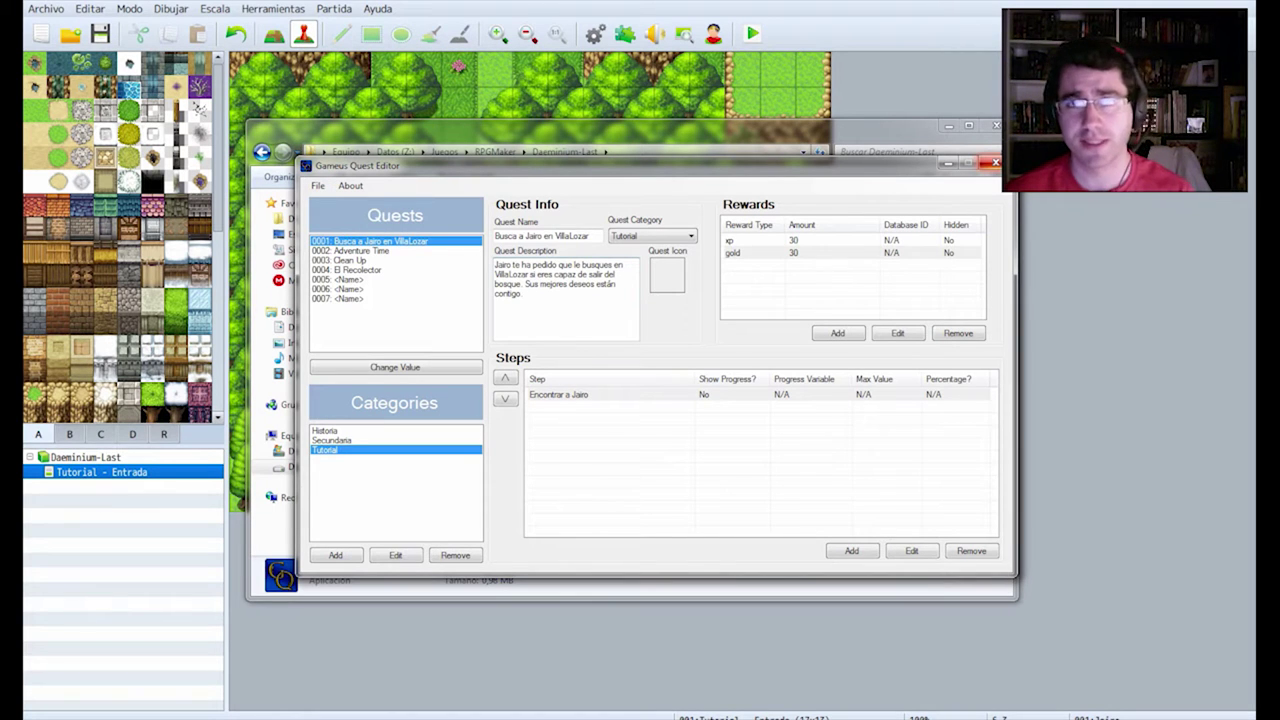
{"action": "left_click", "coordinate": [995, 162]}
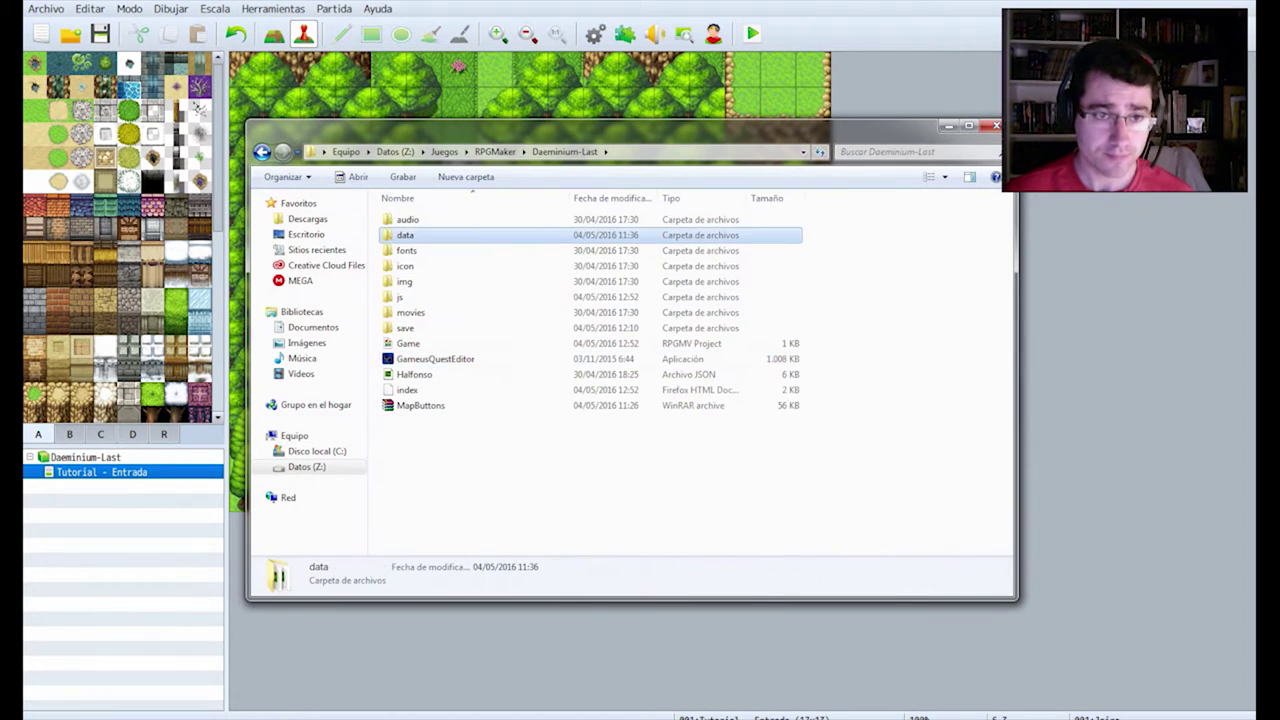
- Check the Test_Quests and Quests files in the project's data folder, and close the folder window
{"action": "double_click", "coordinate": [400, 231]}
{"action": "left_click", "coordinate": [420, 420]}
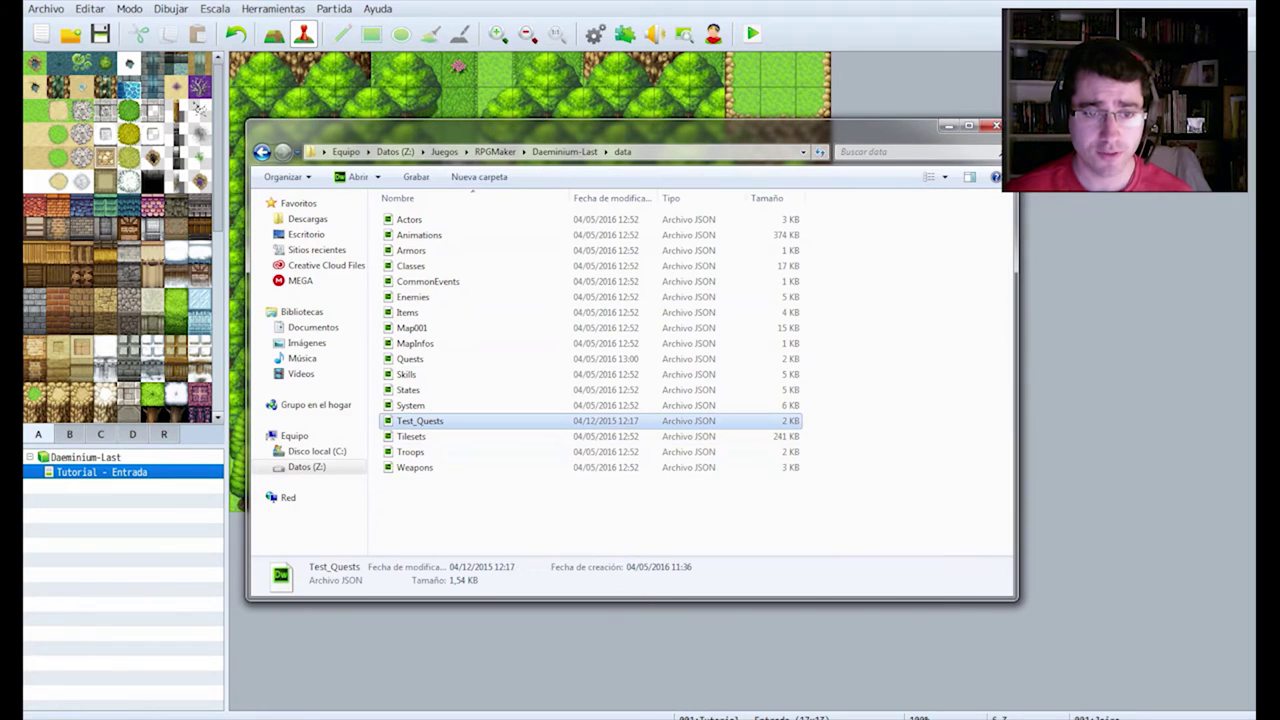
{"action": "left_click", "coordinate": [410, 359]}
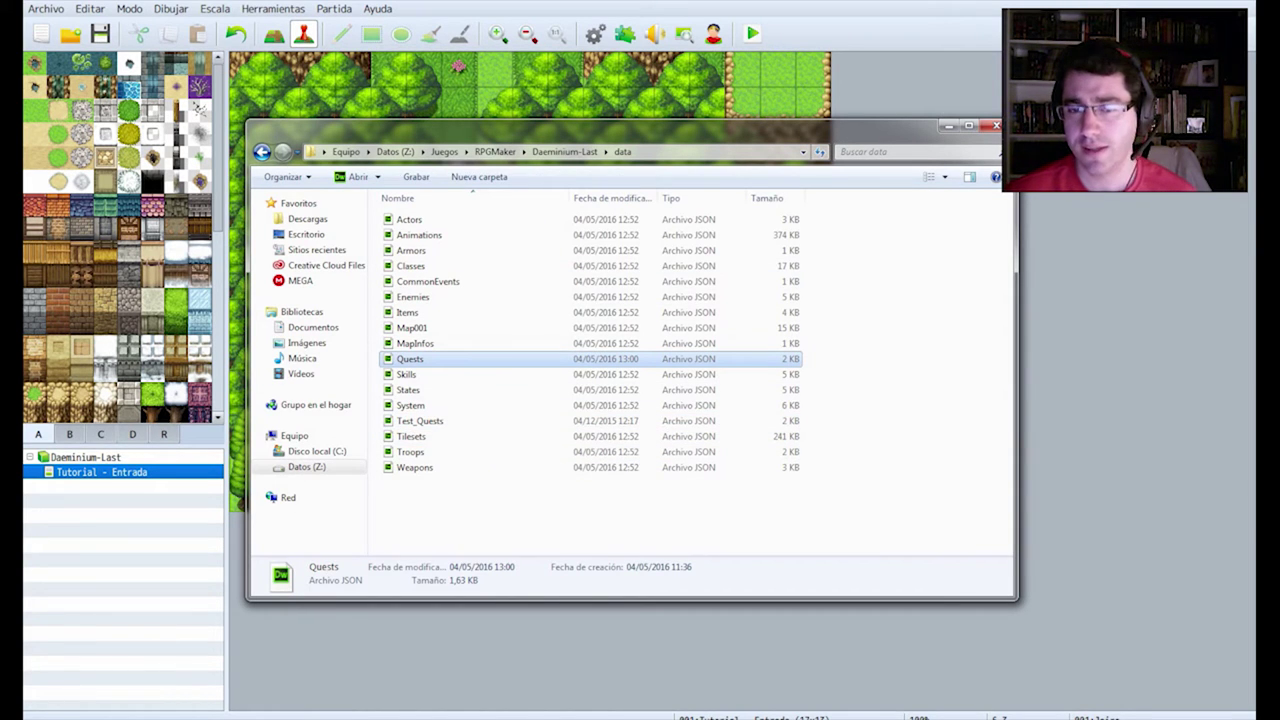
{"action": "key", "text": "alt+F4"}
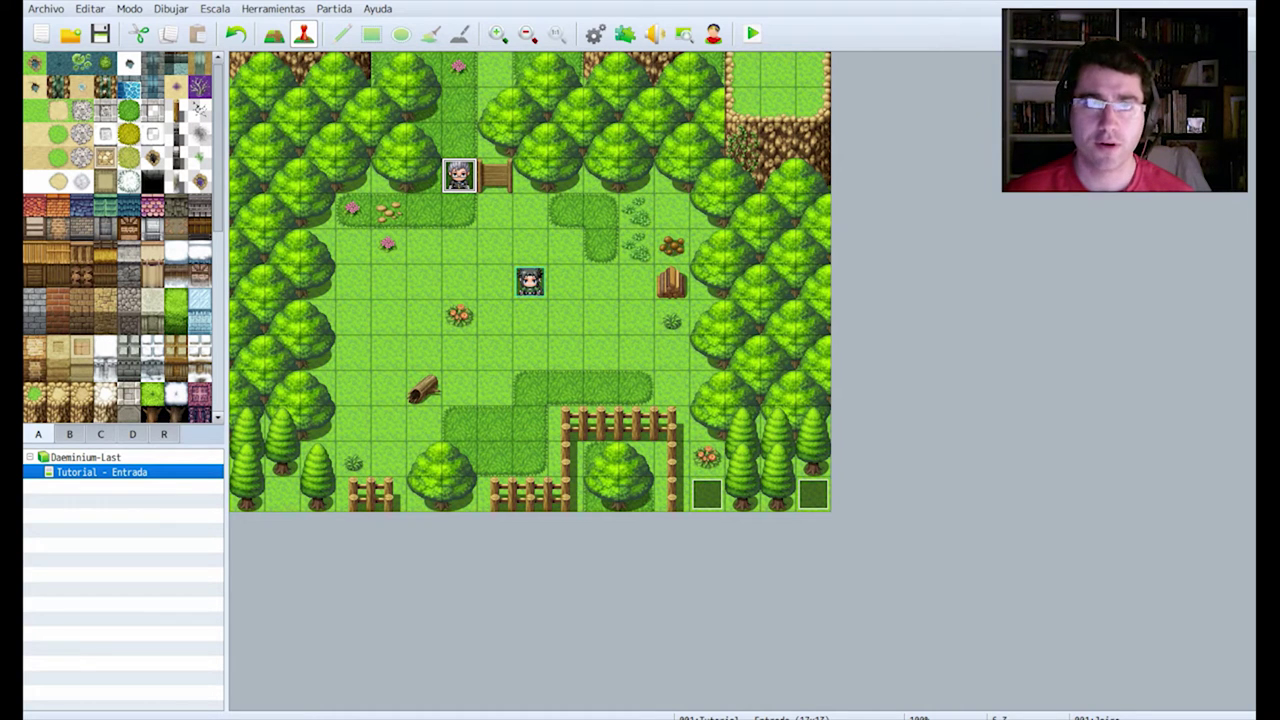
- Open the grey-haired character's event beside the wooden planks for editing and find its Quest Add plugin command
{"action": "right_click", "coordinate": [459, 175]}
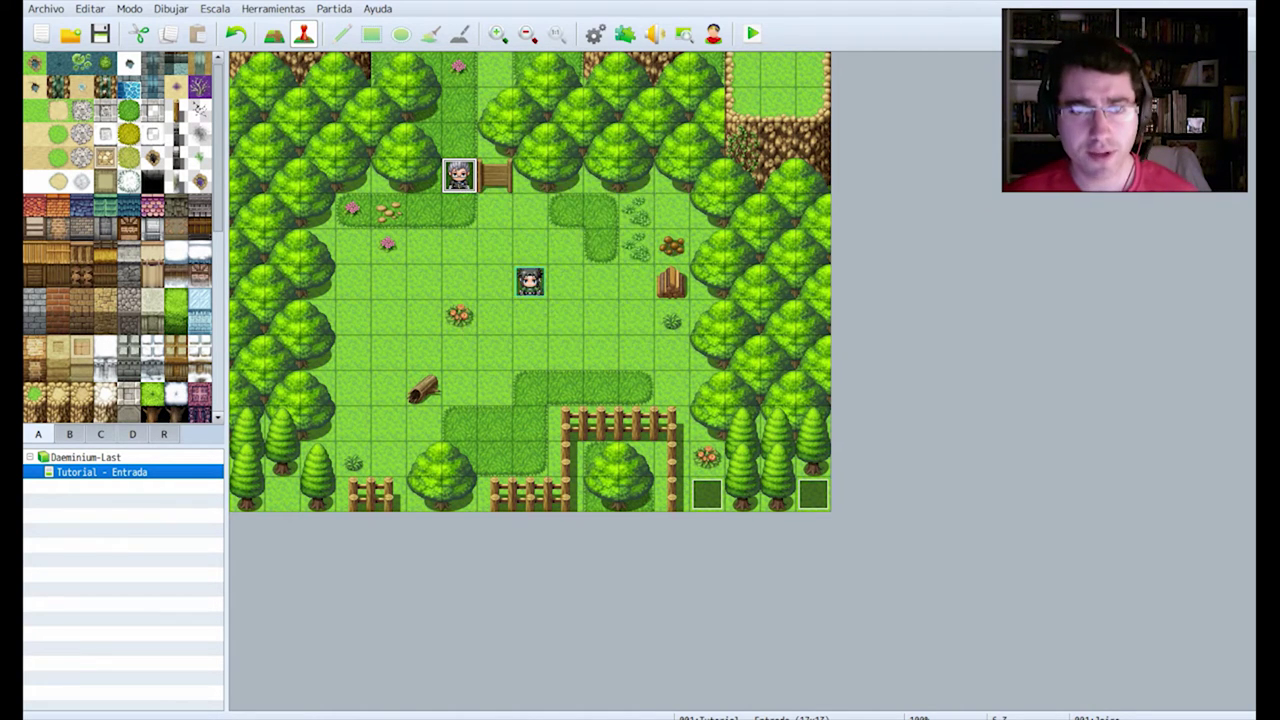
{"action": "left_click", "coordinate": [500, 194]}
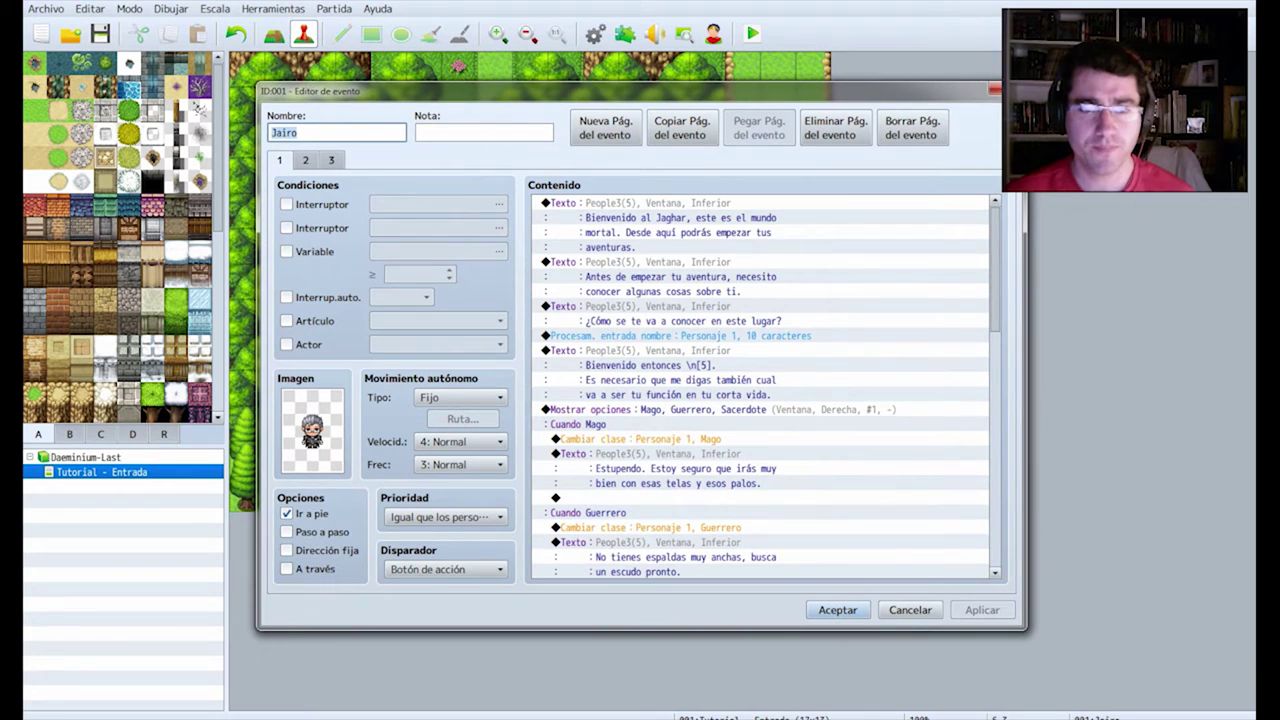
{"action": "scroll", "coordinate": [765, 387], "scroll_direction": "down", "scroll_amount": 12}
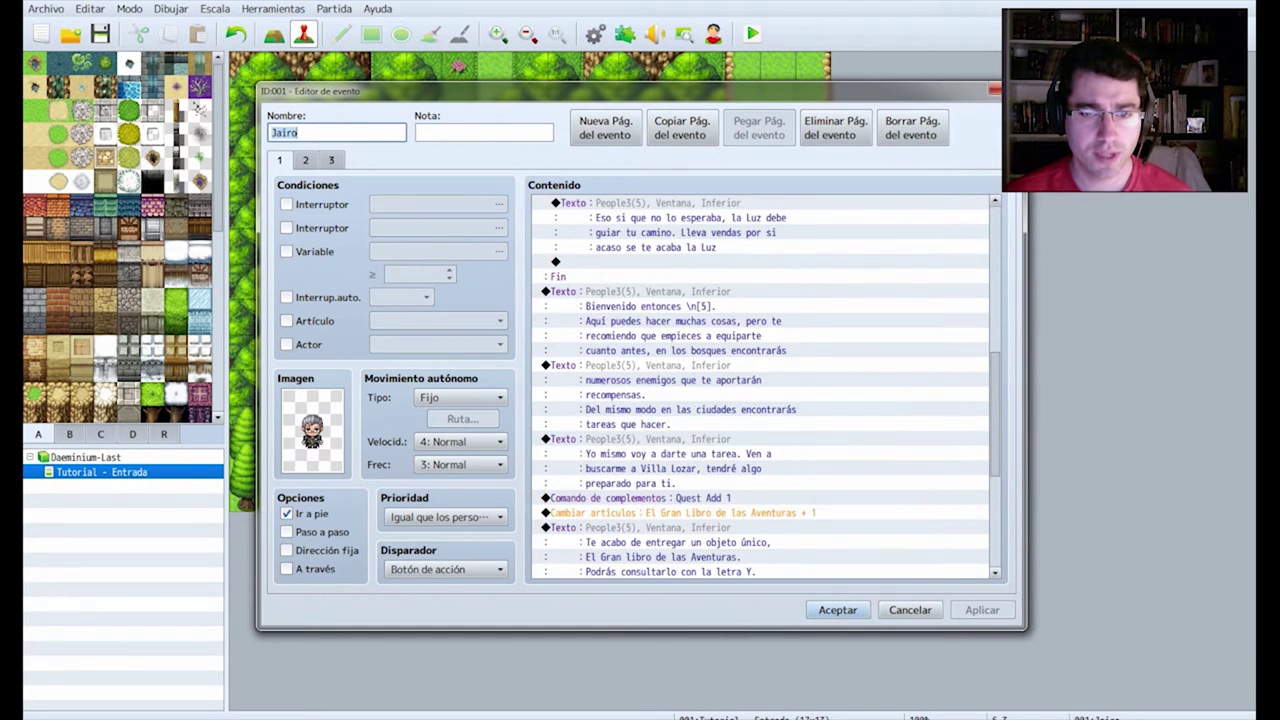
{"action": "scroll", "coordinate": [765, 387], "scroll_direction": "down", "scroll_amount": 2}
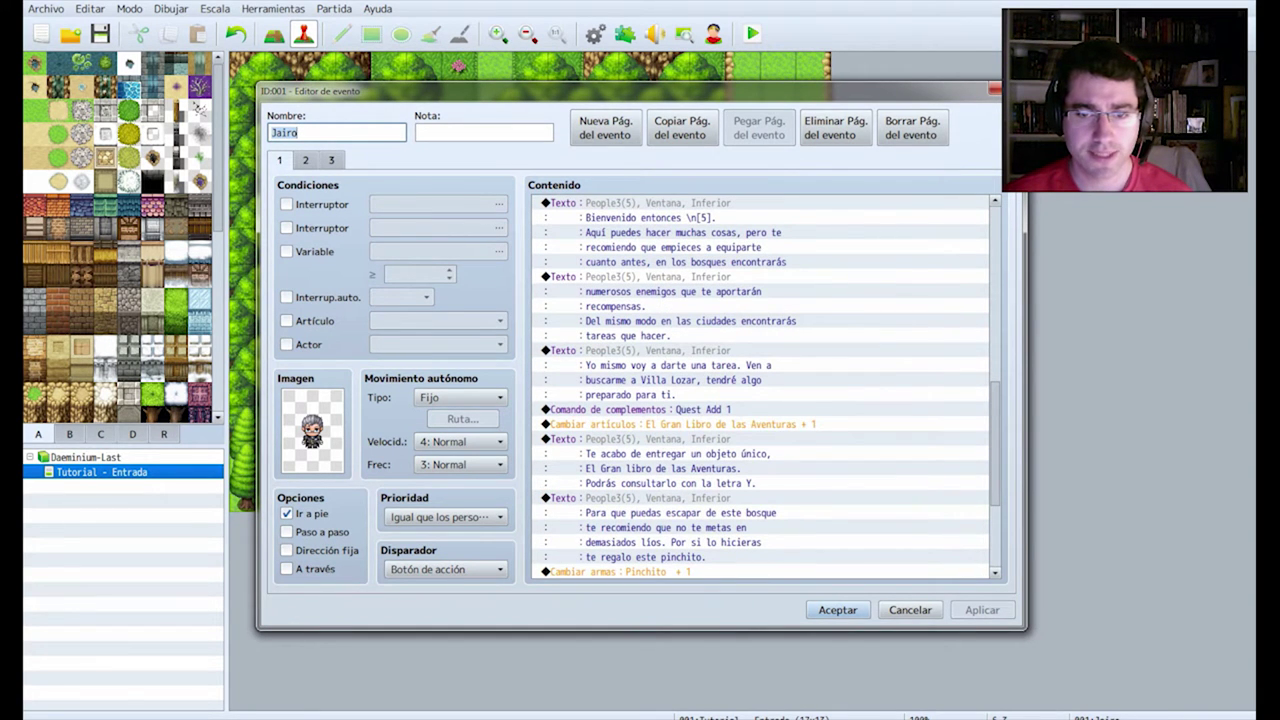
{"action": "left_click", "coordinate": [765, 409]}
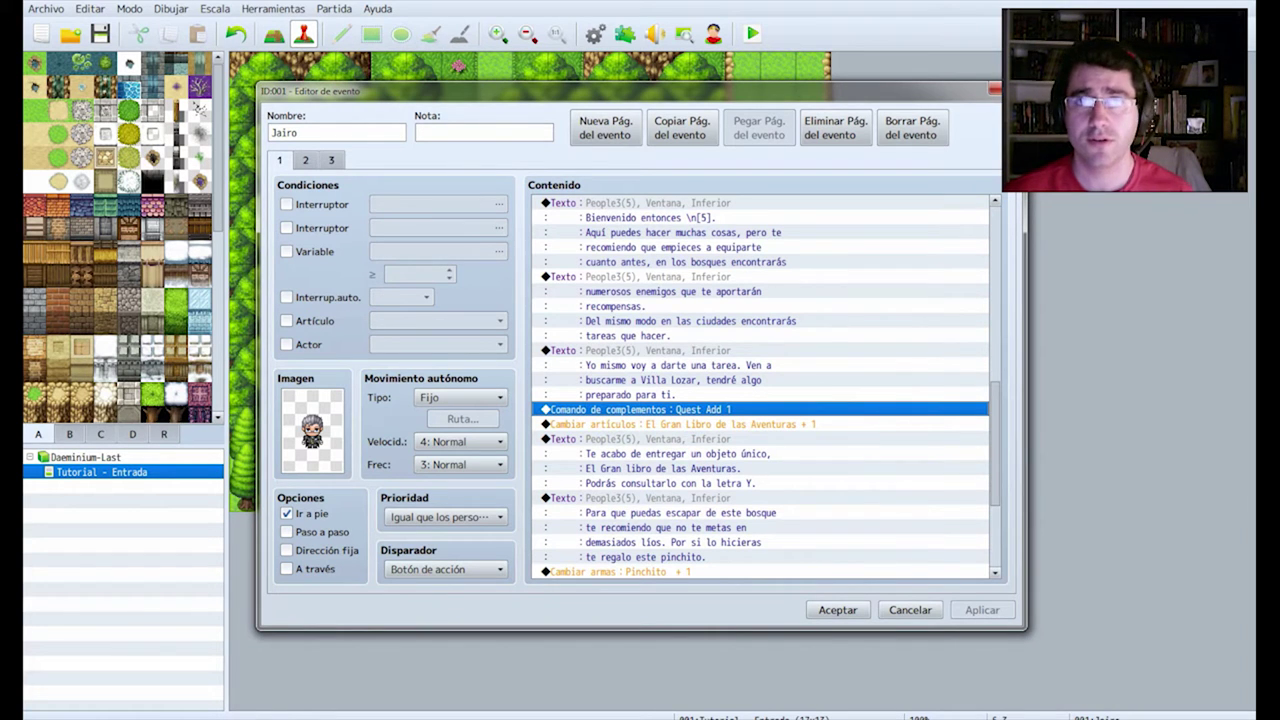
- Open the Quest Add 1 plugin command for editing and highlight its quest number
{"action": "right_click", "coordinate": [588, 410]}
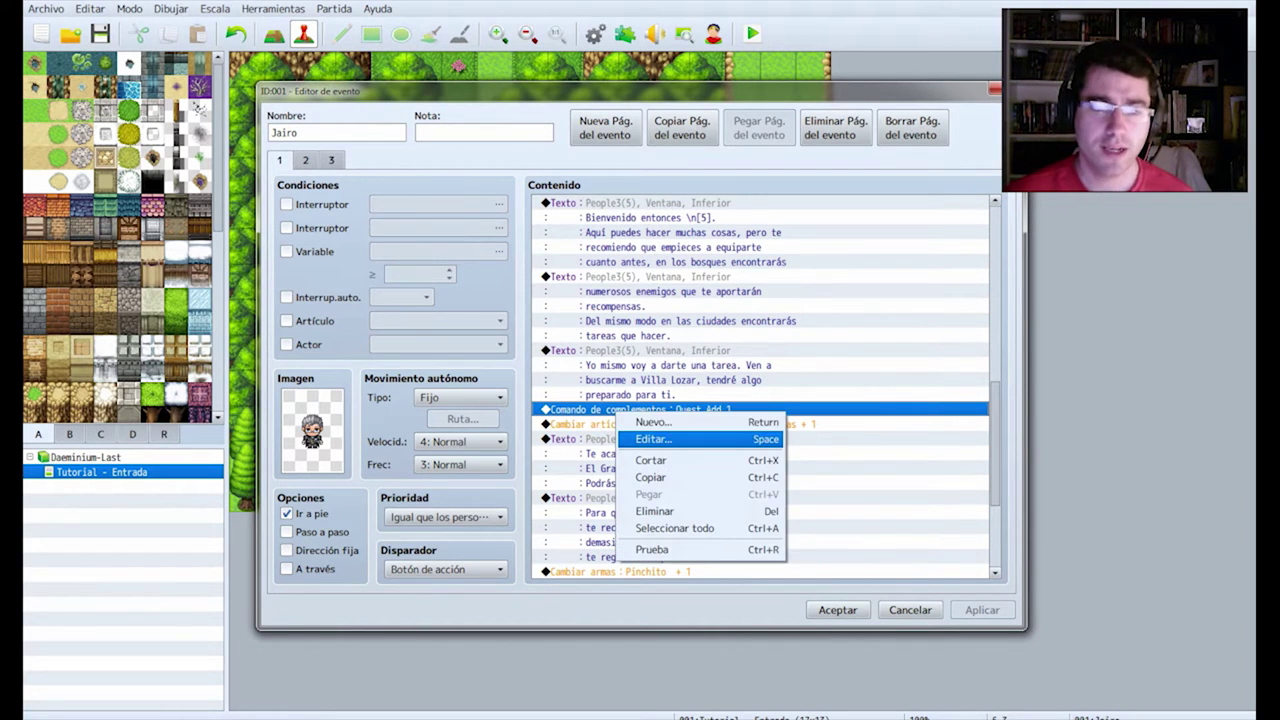
{"action": "left_click", "coordinate": [650, 437]}
{"action": "left_click", "coordinate": [636, 374]}
{"action": "left_click_drag", "start_coordinate": [623, 374], "coordinate": [672, 374]}
{"action": "left_click", "coordinate": [676, 374]}
{"action": "key", "text": "shift+Left"}
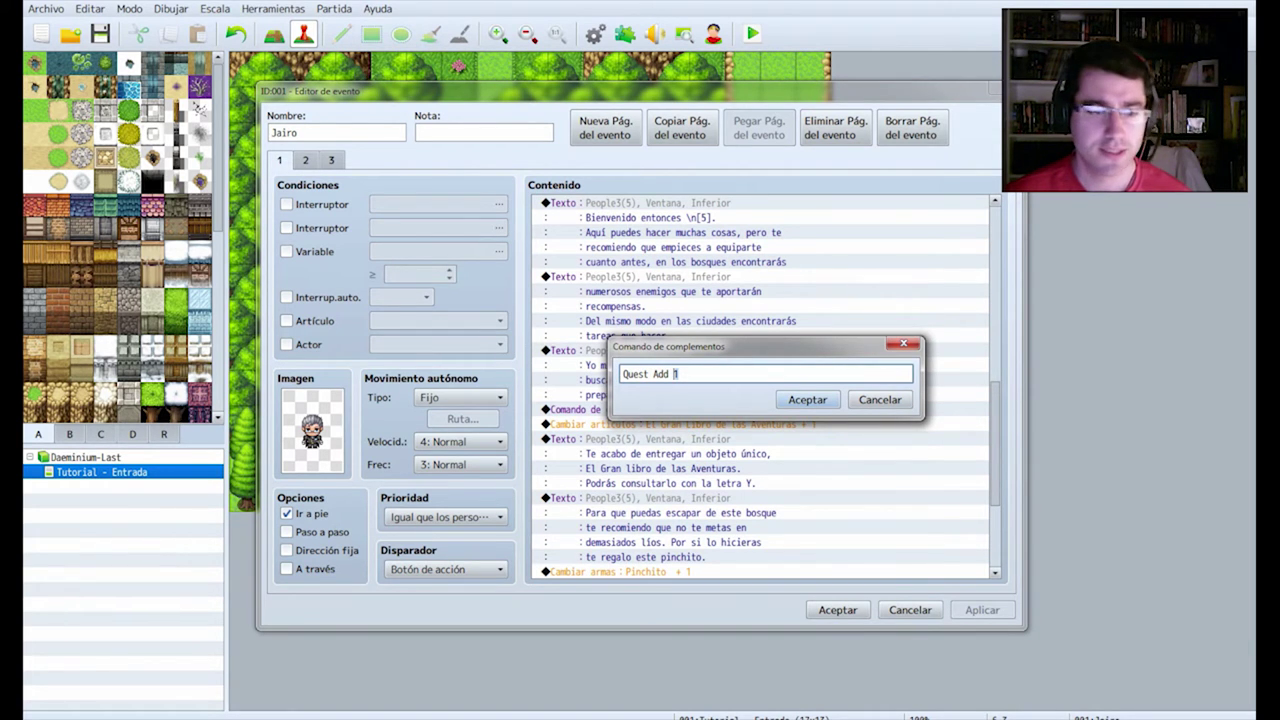
- Launch GameusQuestEditor from the Daeminium-Last folder to check the first quest's ID, and close it again
{"action": "mouse_move", "coordinate": [130, 716]}
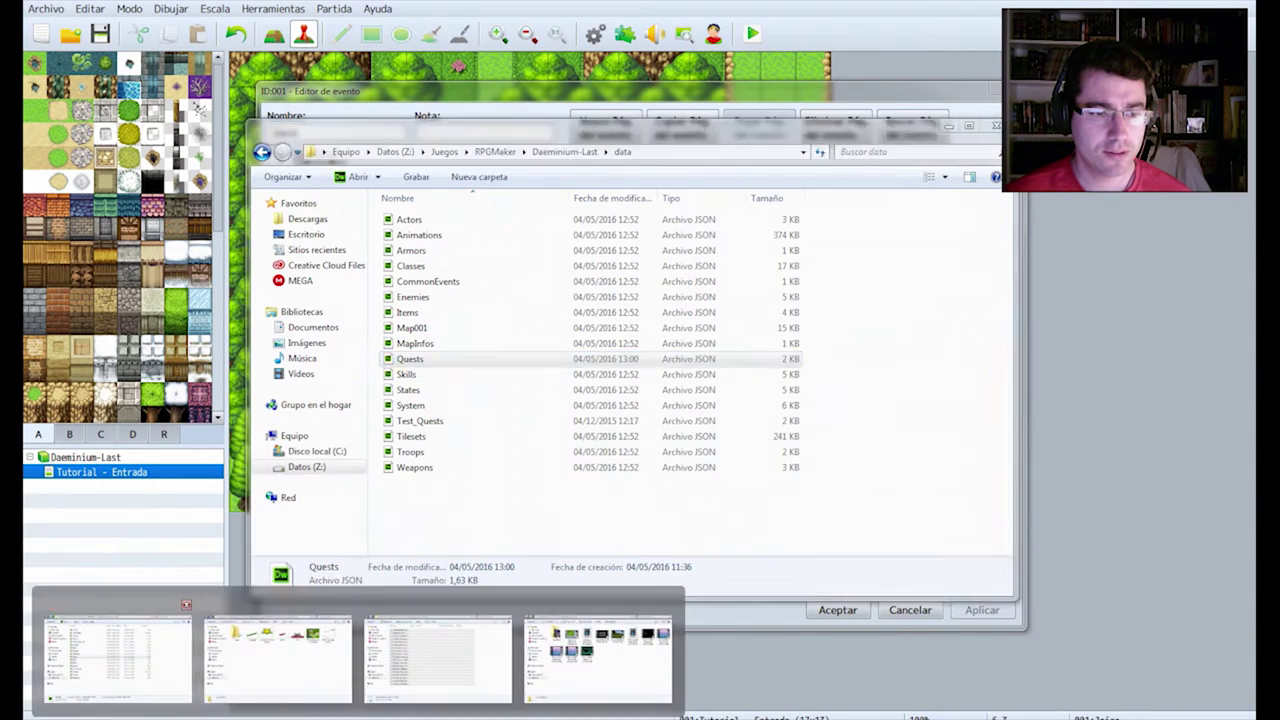
{"action": "left_click", "coordinate": [117, 655]}
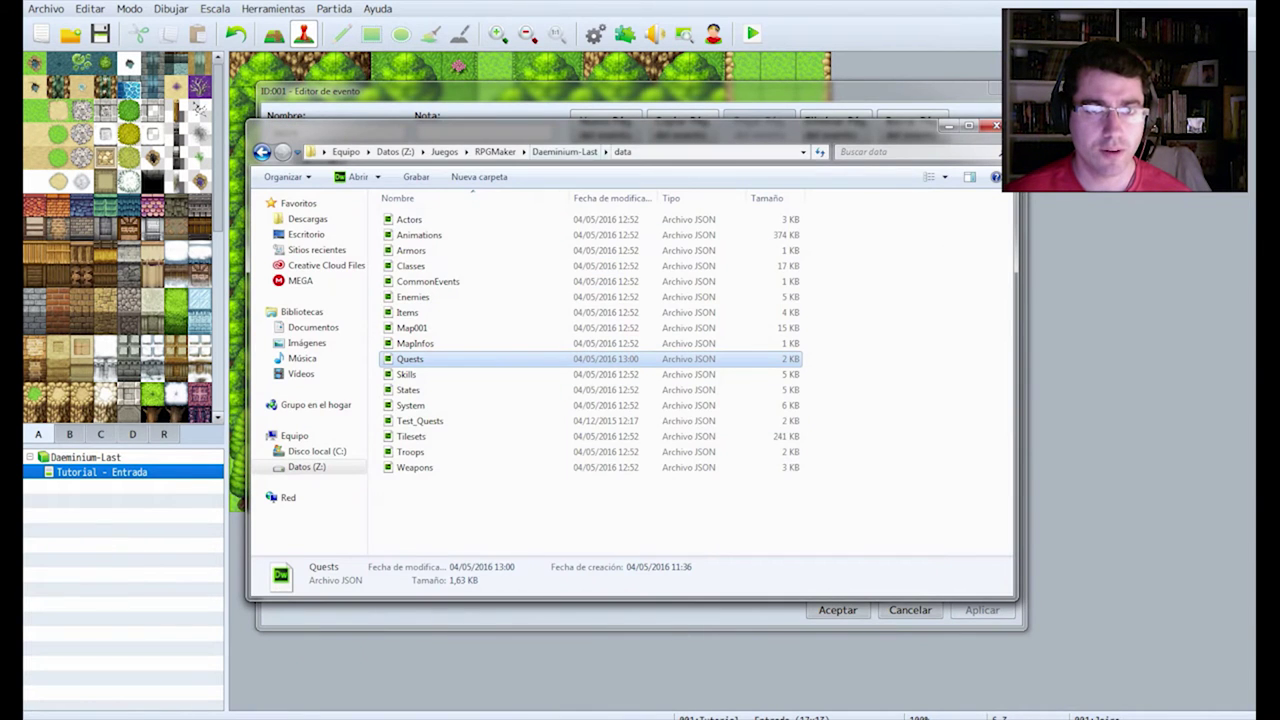
{"action": "left_click", "coordinate": [564, 151]}
{"action": "double_click", "coordinate": [435, 358]}
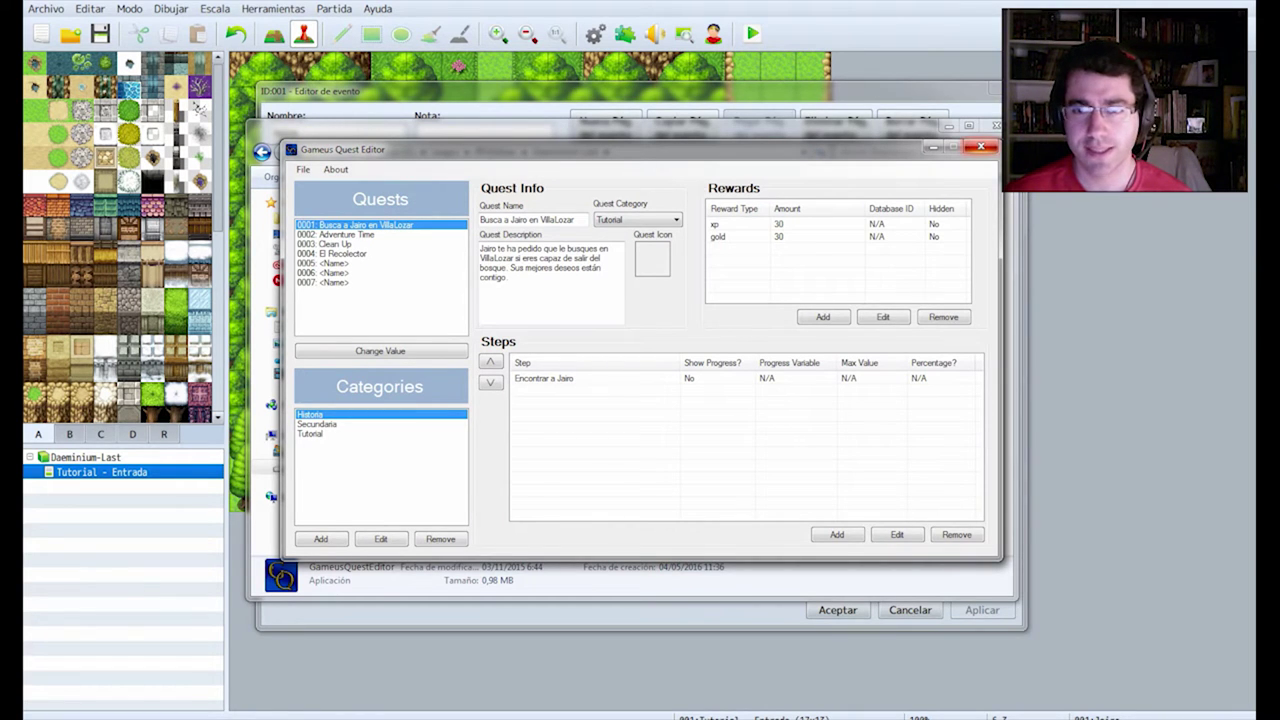
{"action": "left_click", "coordinate": [980, 147]}
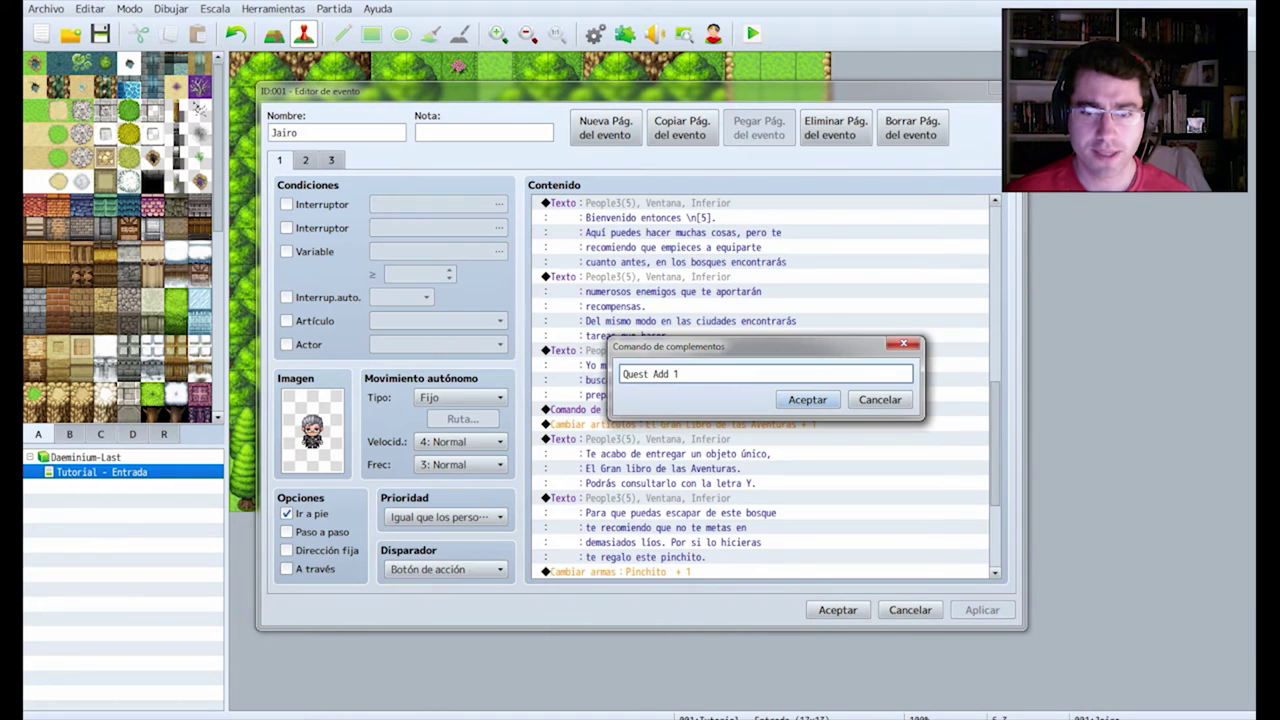
- Accept the Quest Add 1 command, highlight the command that gives El Gran Libro de las Aventuras, and close the event with its contents kept
{"action": "key", "text": "Return"}
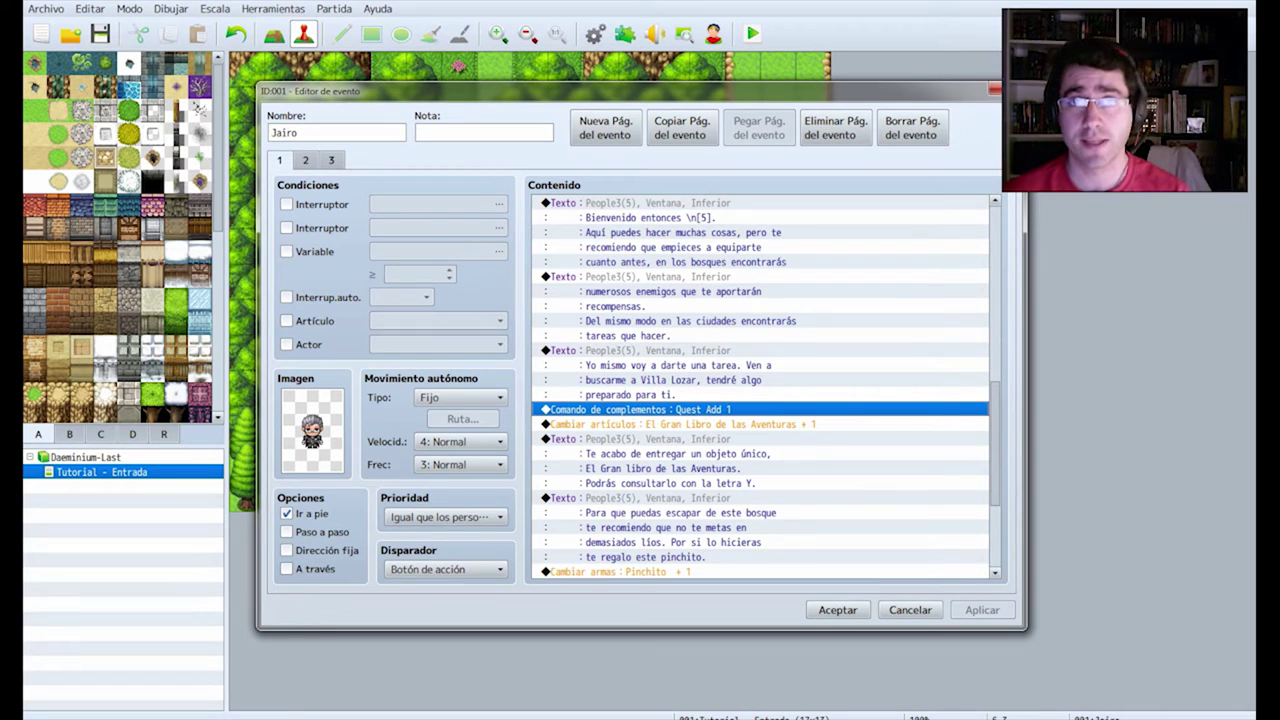
{"action": "left_click", "coordinate": [683, 424]}
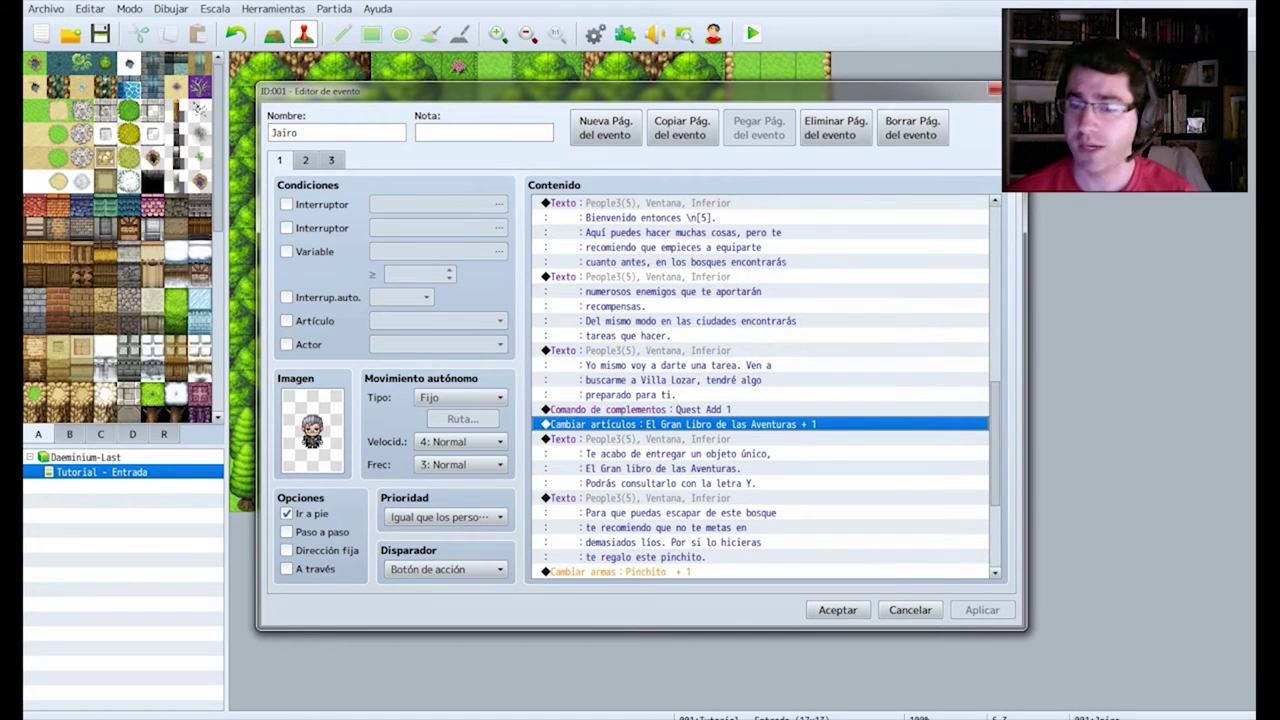
{"action": "left_click", "coordinate": [837, 609]}
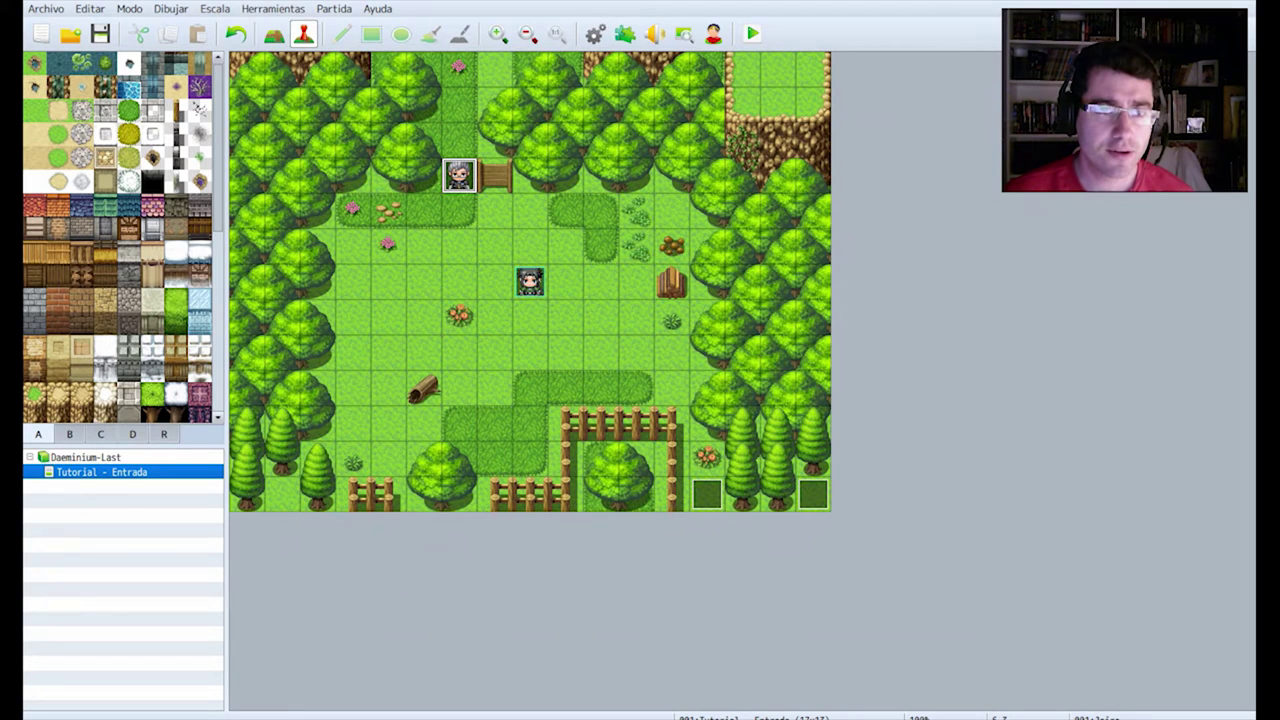
- Check the settings and description of the item El Gran Libro de las Aventuras in the database, and close the database
{"action": "left_click", "coordinate": [595, 34]}
{"action": "left_click", "coordinate": [263, 168]}
{"action": "left_click", "coordinate": [262, 191]}
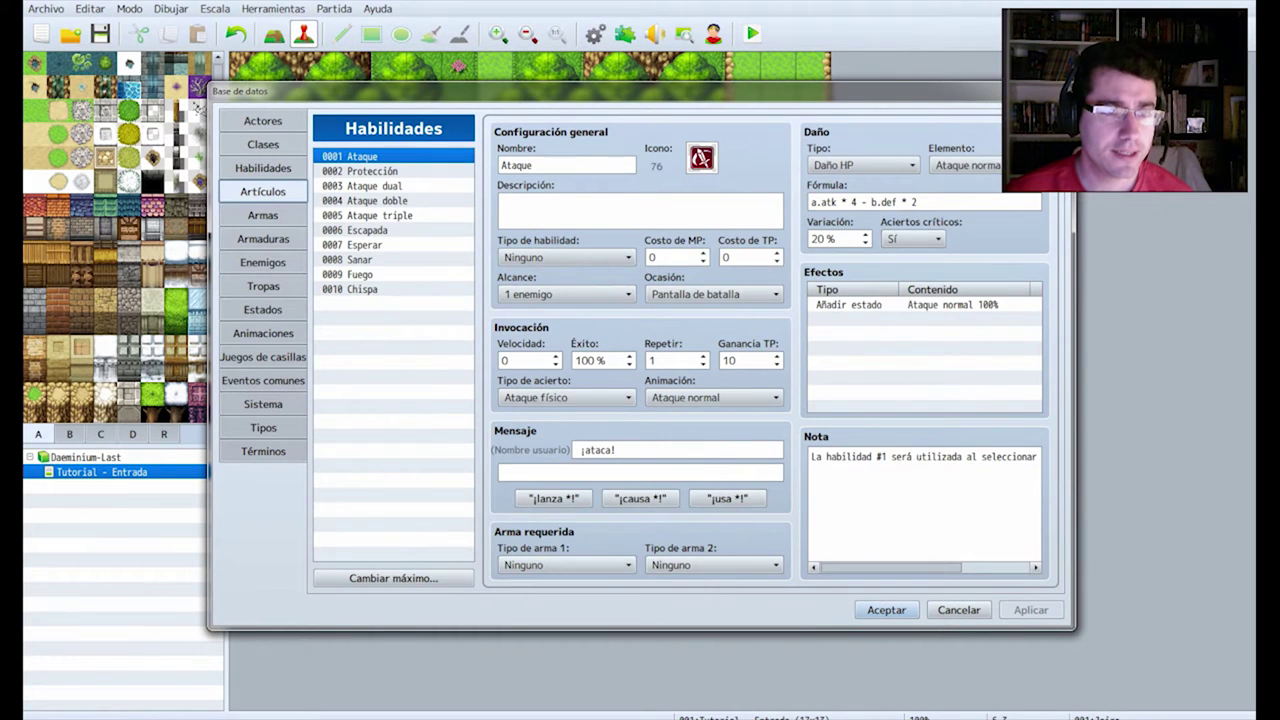
{"action": "left_click", "coordinate": [393, 156]}
{"action": "left_click", "coordinate": [393, 230]}
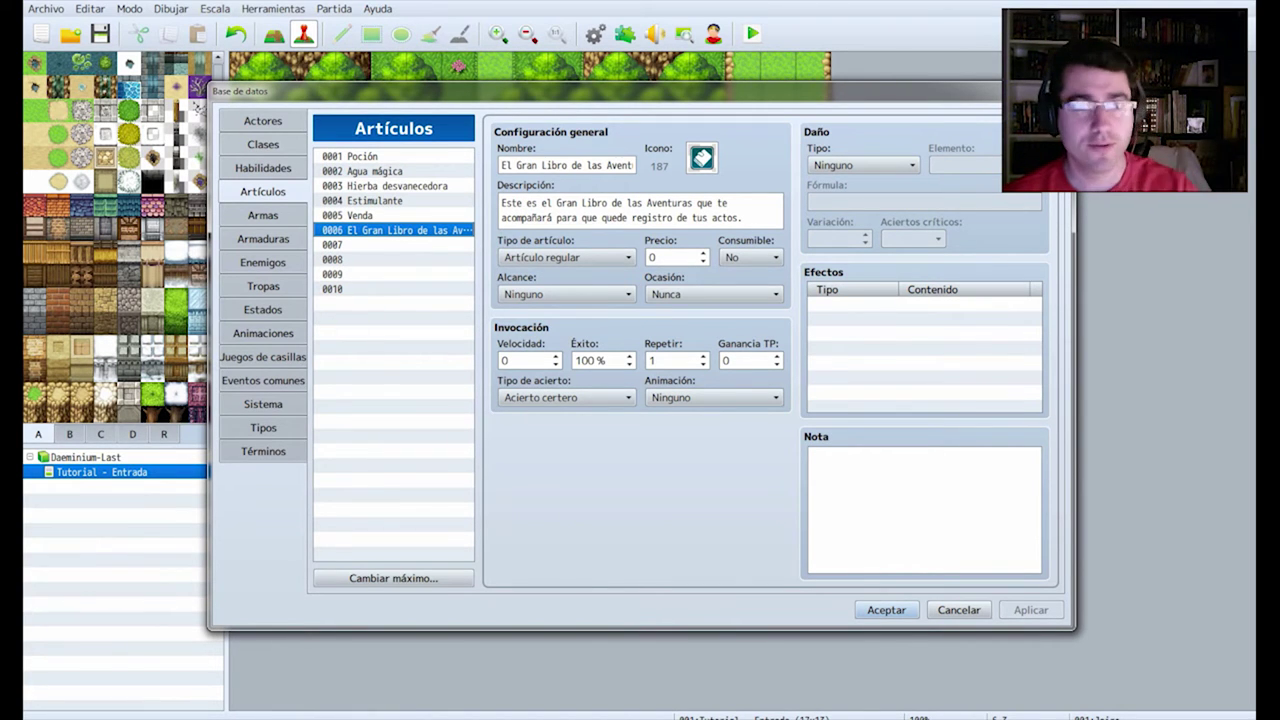
{"action": "left_click", "coordinate": [742, 217]}
{"action": "left_click", "coordinate": [742, 217]}
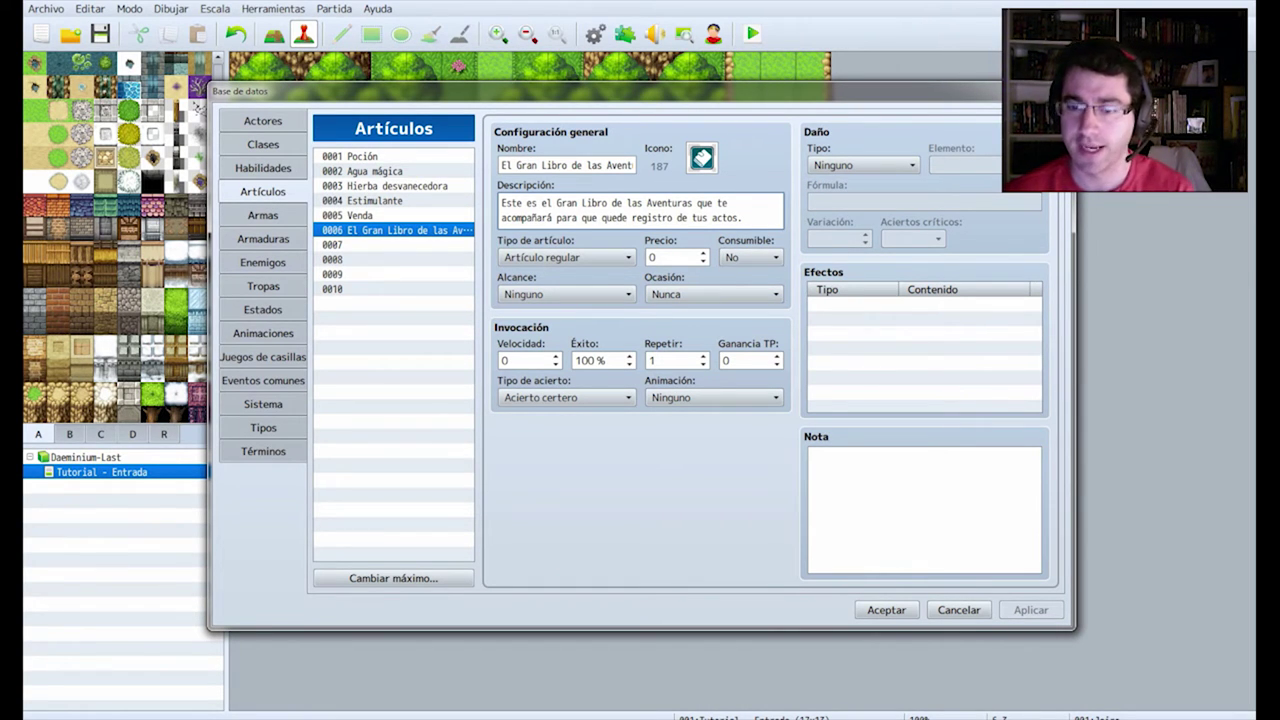
{"action": "left_click", "coordinate": [886, 610]}
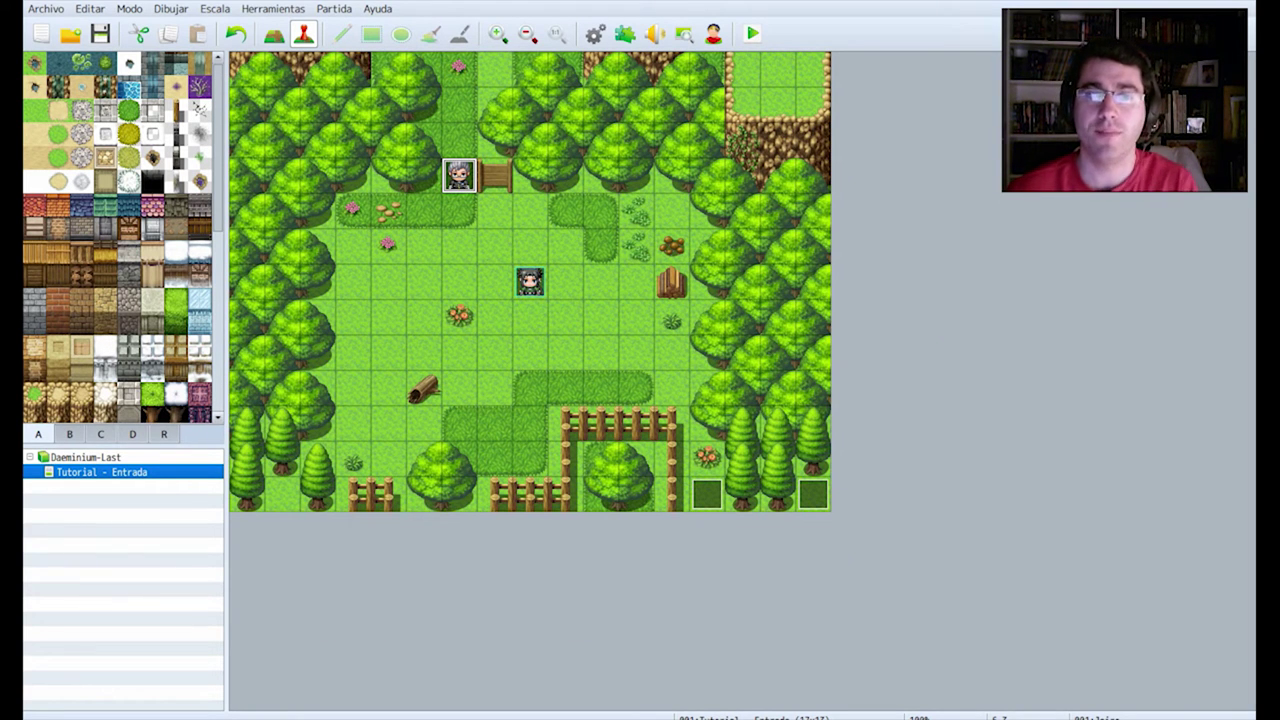
- In the Evento Objeto Quest event, insert a conditional branch before the script that checks for the item El Gran Libro de las Aventuras
{"action": "left_click", "coordinate": [707, 494]}
{"action": "right_click", "coordinate": [710, 494]}
{"action": "left_click", "coordinate": [740, 506]}
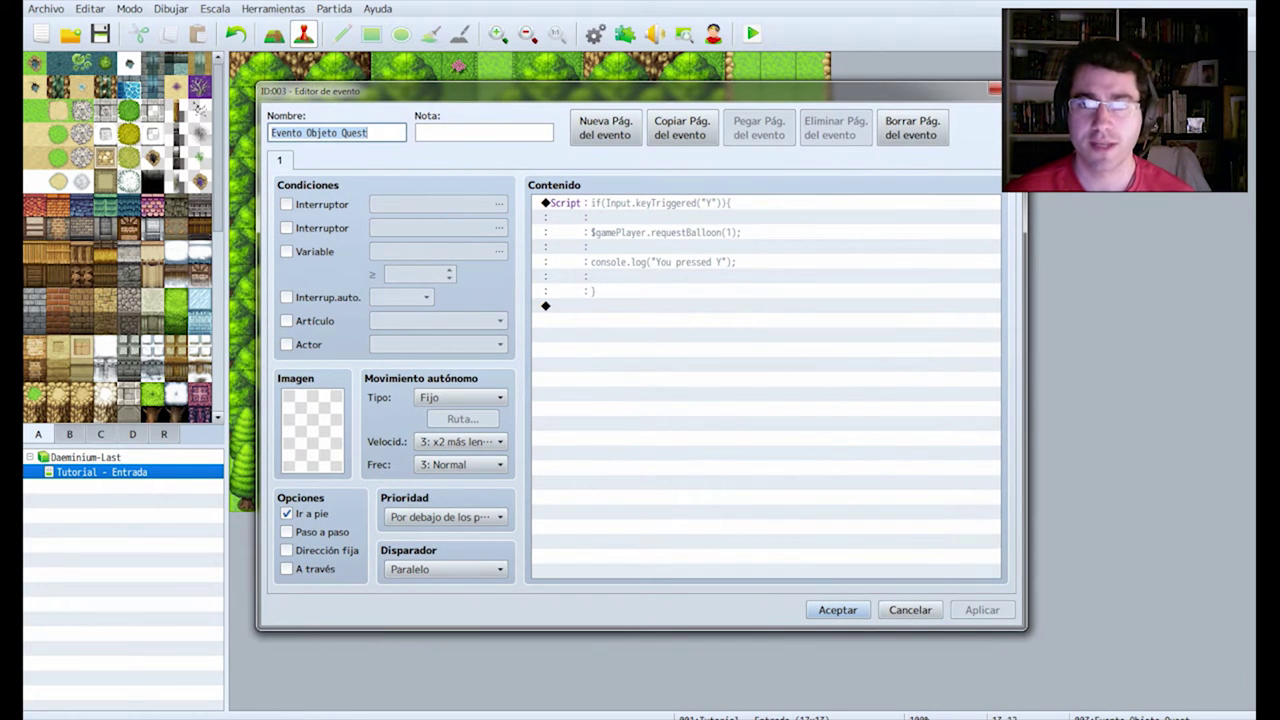
{"action": "left_click", "coordinate": [660, 232]}
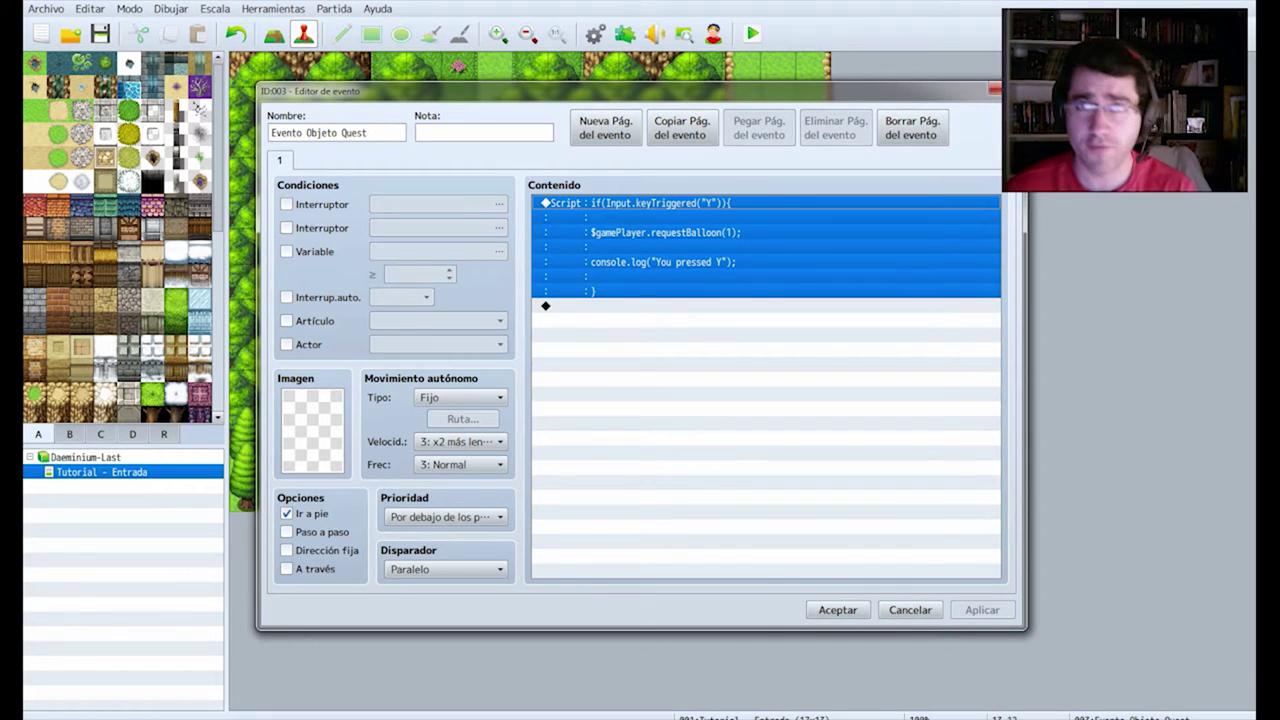
{"action": "right_click", "coordinate": [572, 203]}
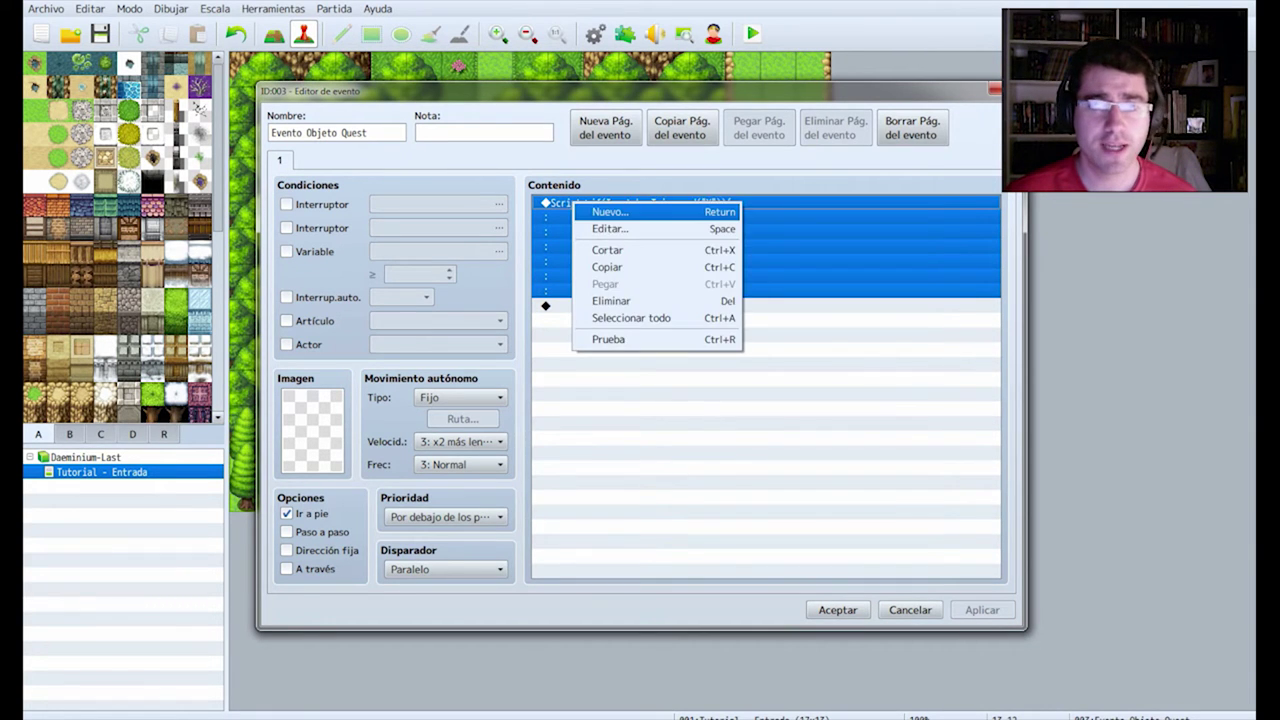
{"action": "left_click", "coordinate": [605, 211]}
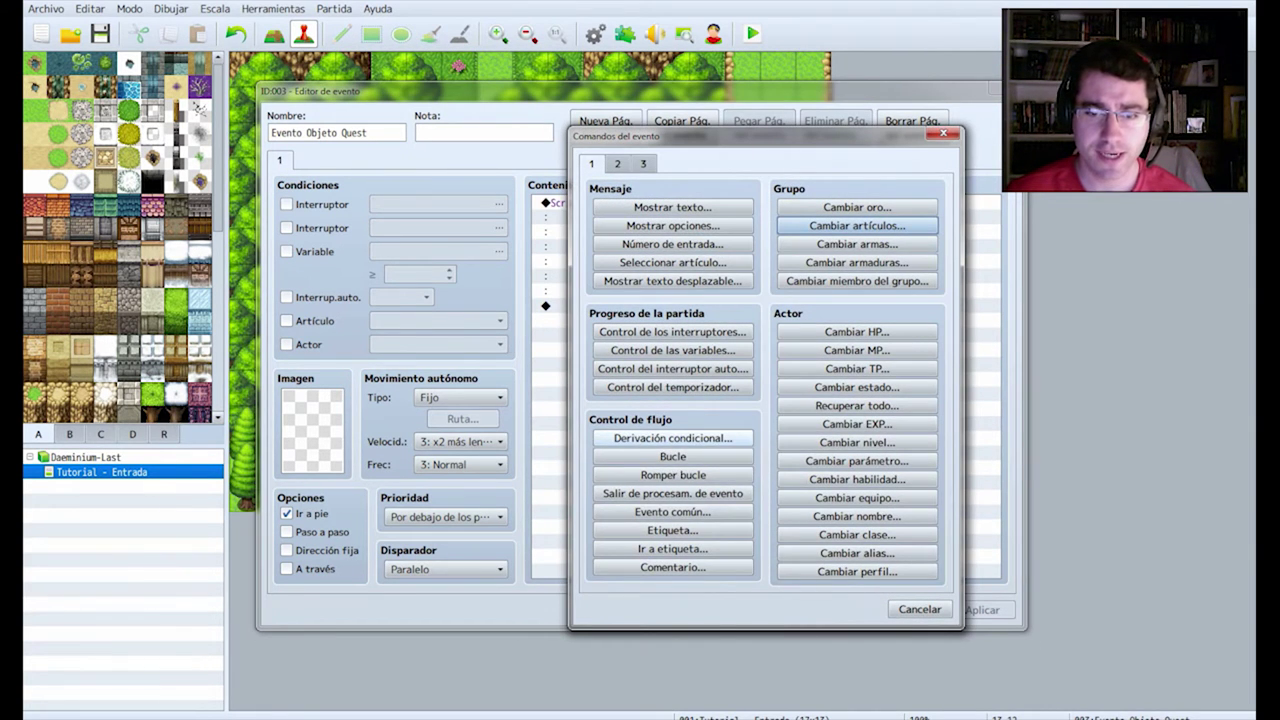
{"action": "left_click", "coordinate": [672, 438]}
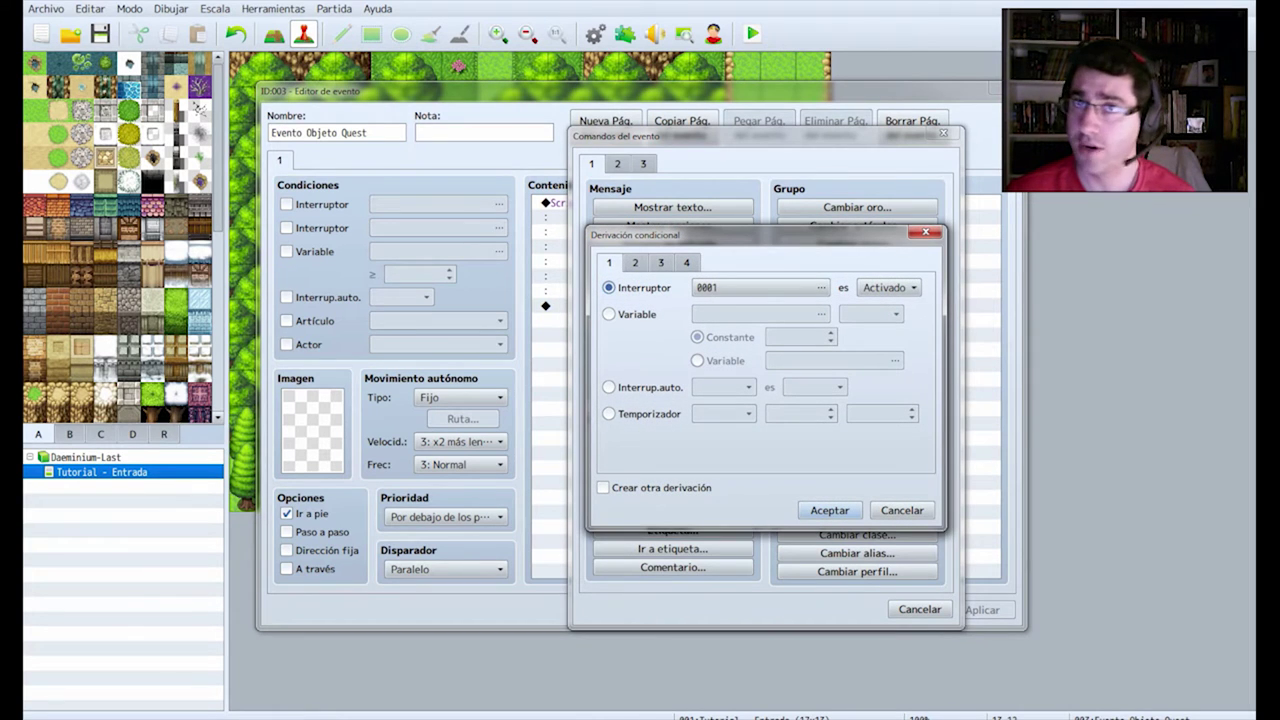
{"action": "left_click", "coordinate": [686, 262]}
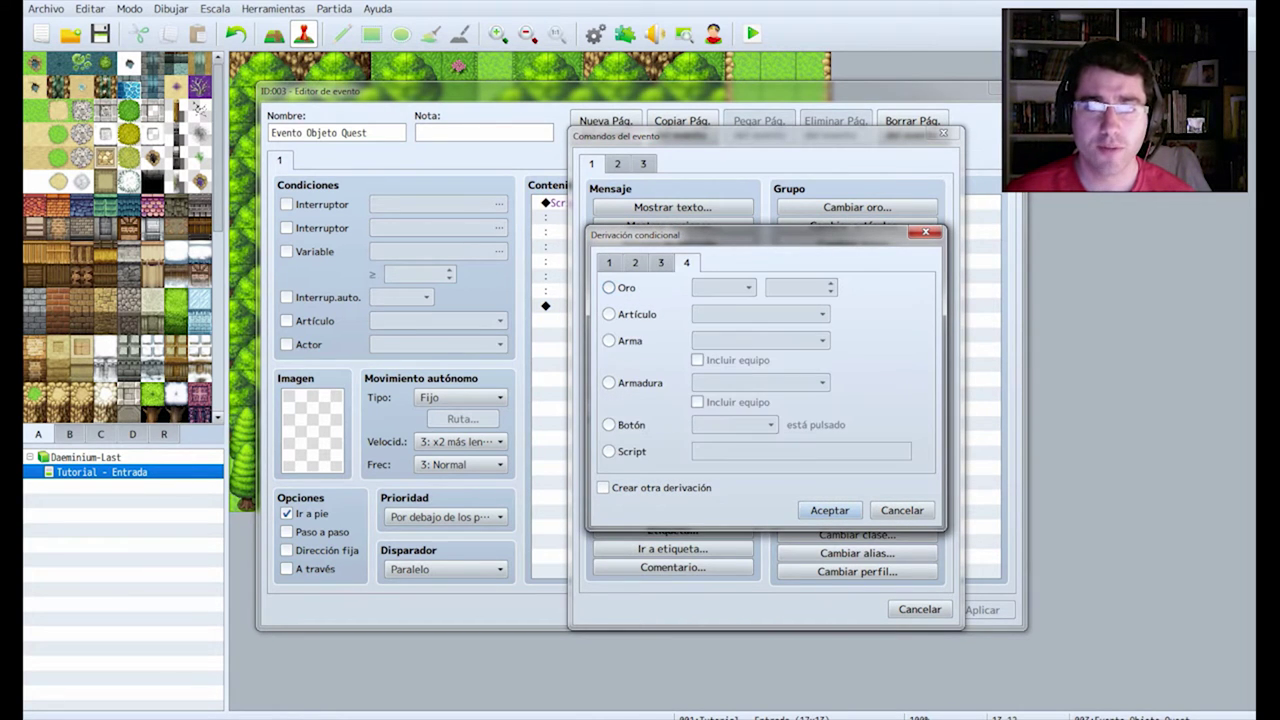
{"action": "left_click", "coordinate": [609, 314]}
{"action": "left_click", "coordinate": [760, 314]}
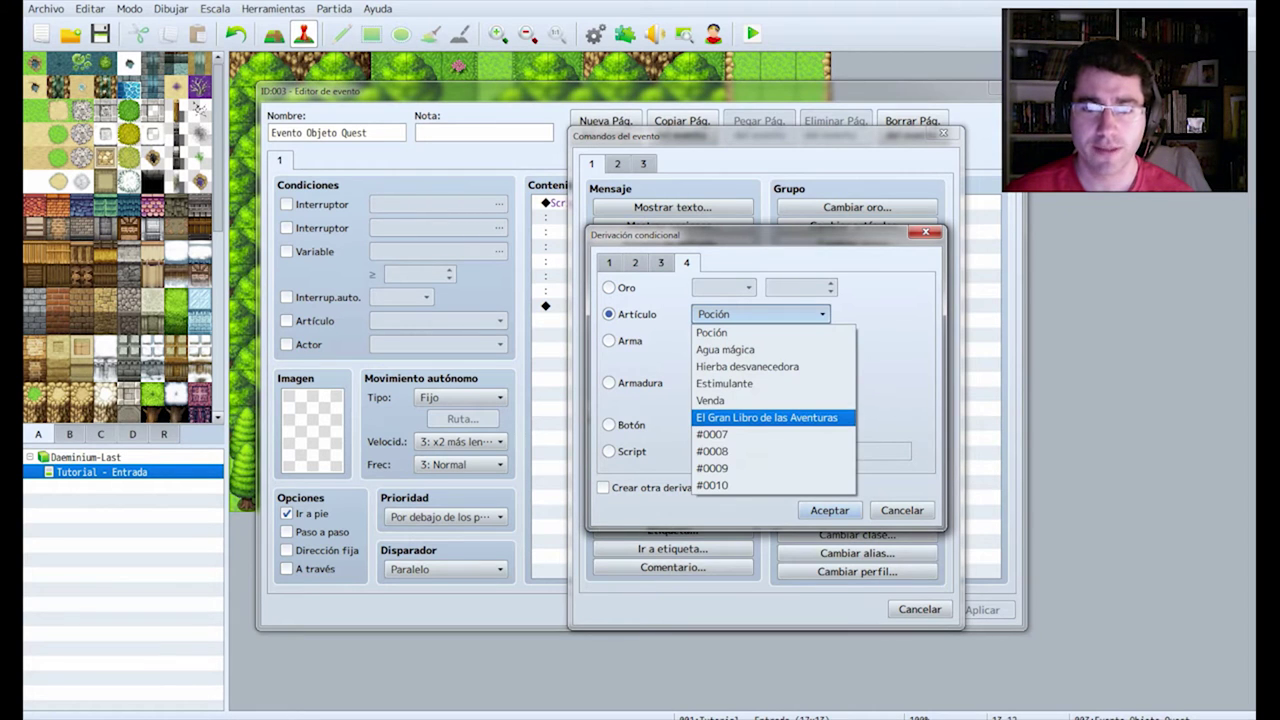
{"action": "left_click", "coordinate": [766, 417]}
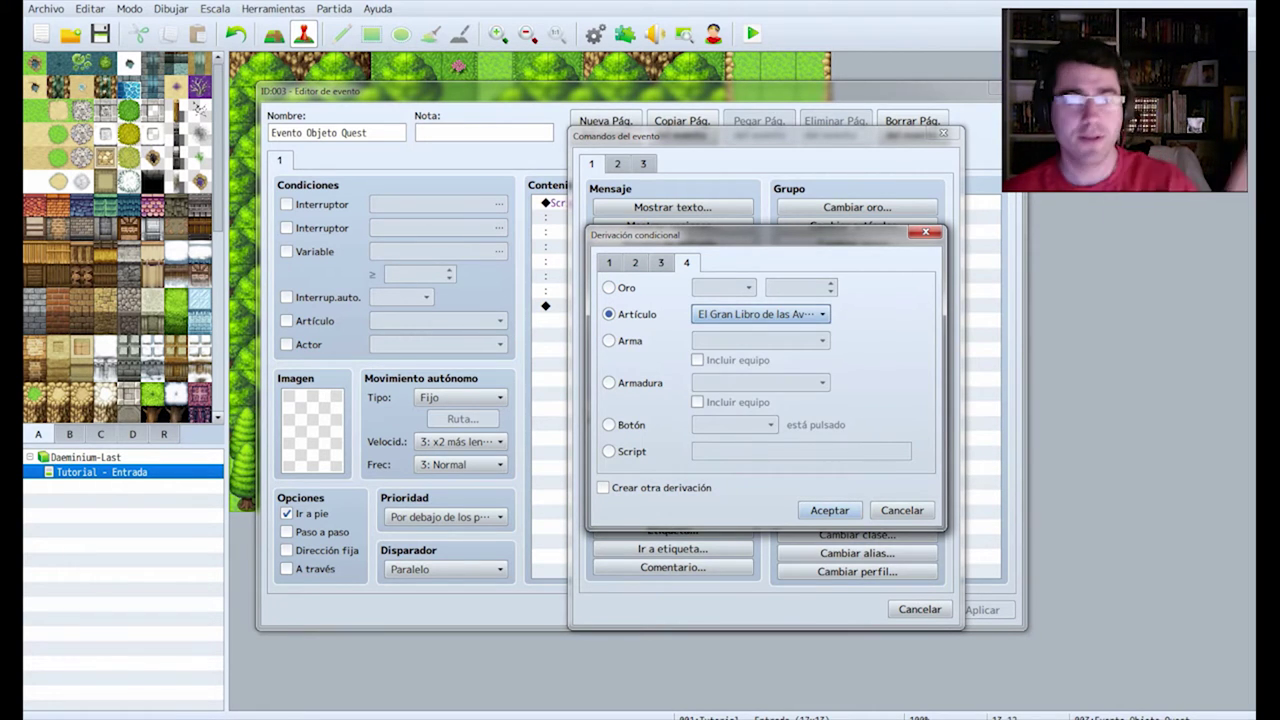
{"action": "left_click", "coordinate": [829, 510]}
- Move the Y key script inside the conditional branch, and apply and accept the event changes
{"action": "left_click", "coordinate": [640, 247]}
{"action": "key", "text": "ctrl+x"}
{"action": "left_click", "coordinate": [640, 217]}
{"action": "key", "text": "ctrl+v"}
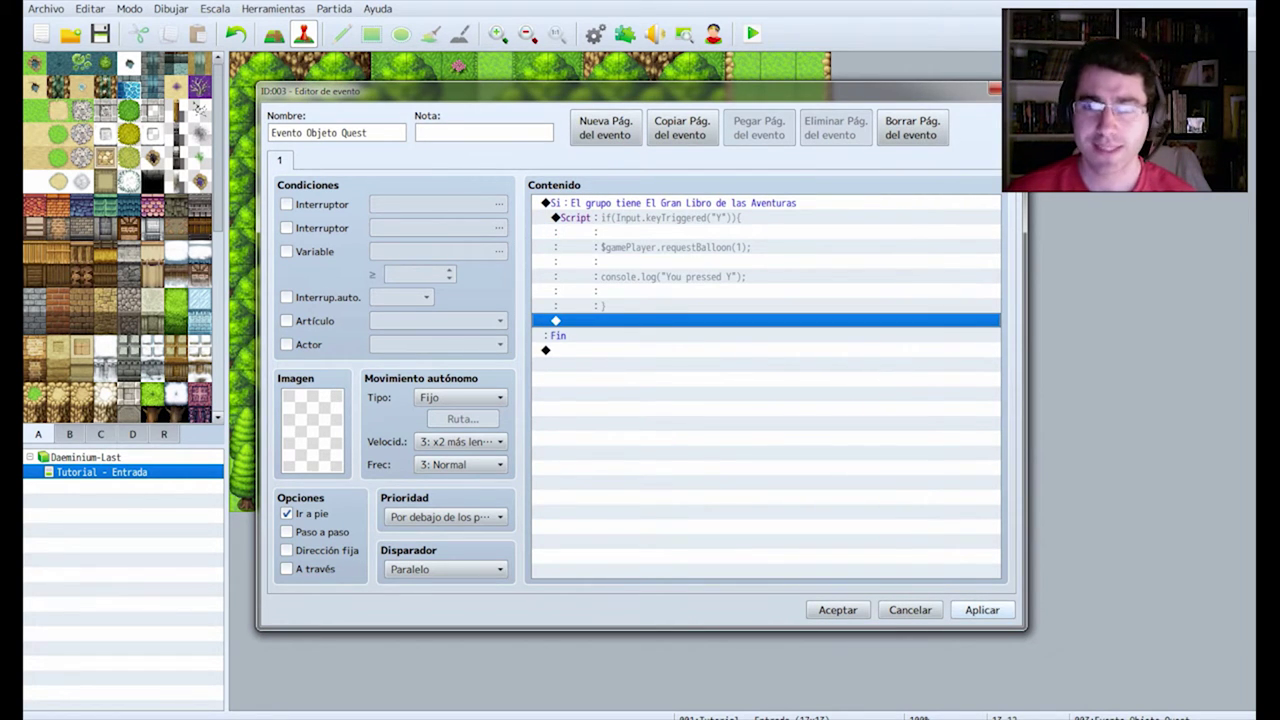
{"action": "left_click", "coordinate": [982, 610]}
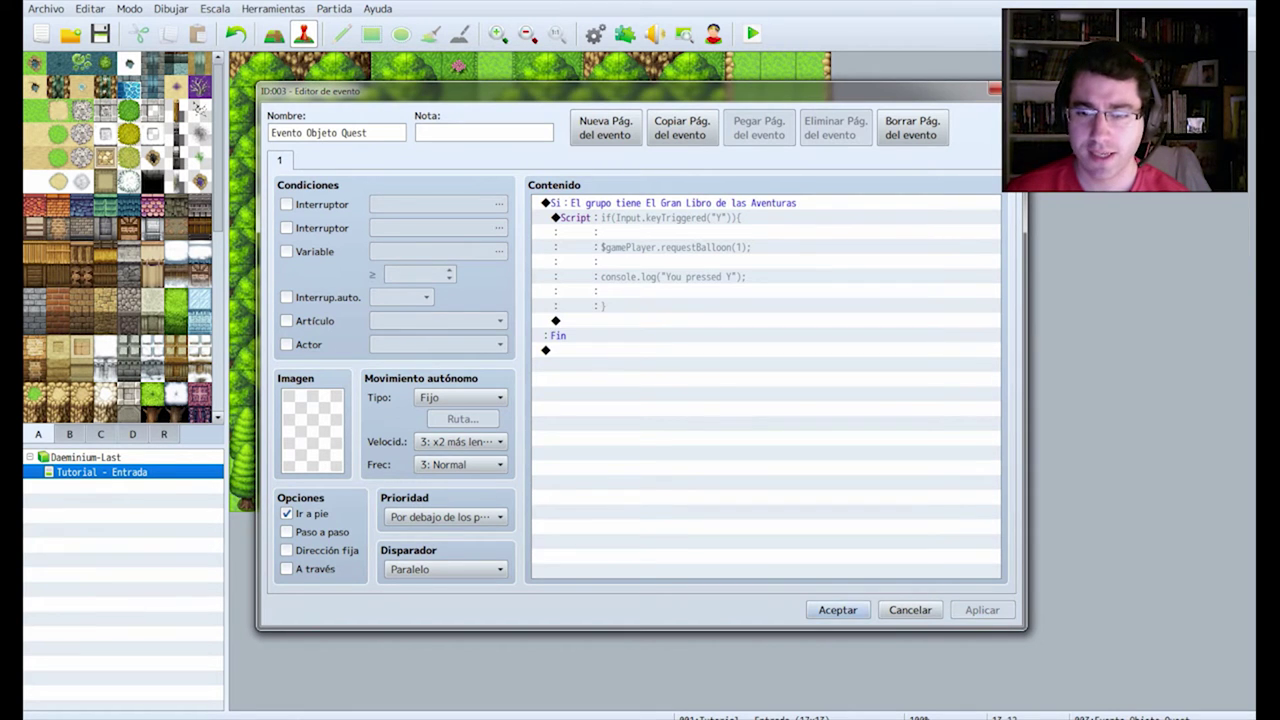
{"action": "left_click", "coordinate": [838, 610]}
{"action": "right_click", "coordinate": [587, 199]}
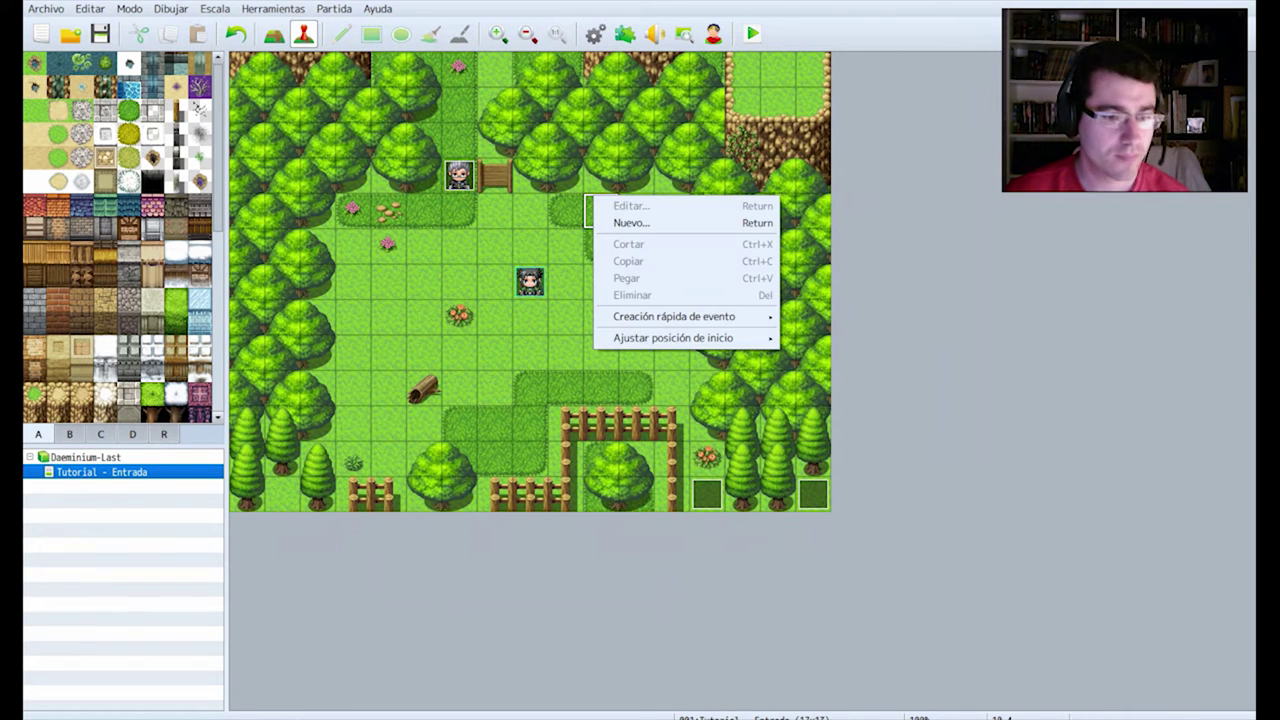
{"action": "key", "text": "Escape"}
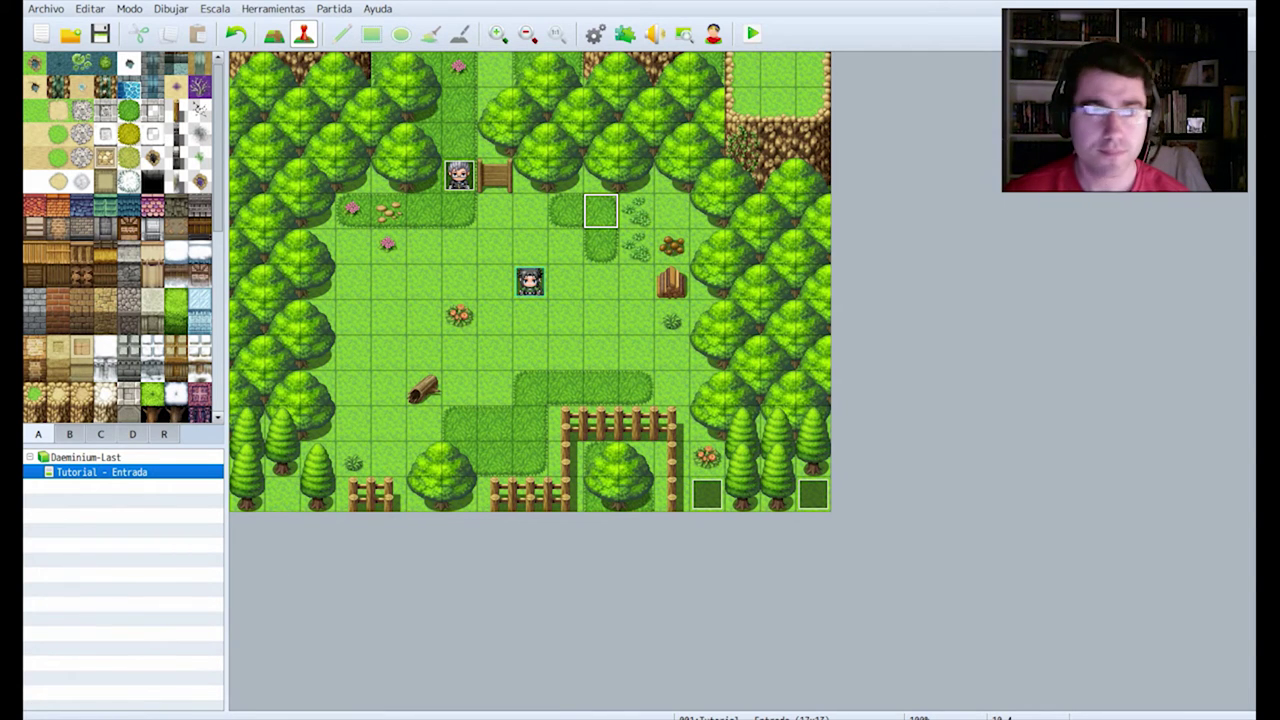
- Switch to the browser's Keyboard plugin page, and locate the ET_mapKey file in the project's js/plugins folder
{"action": "key", "text": "alt+Tab"}
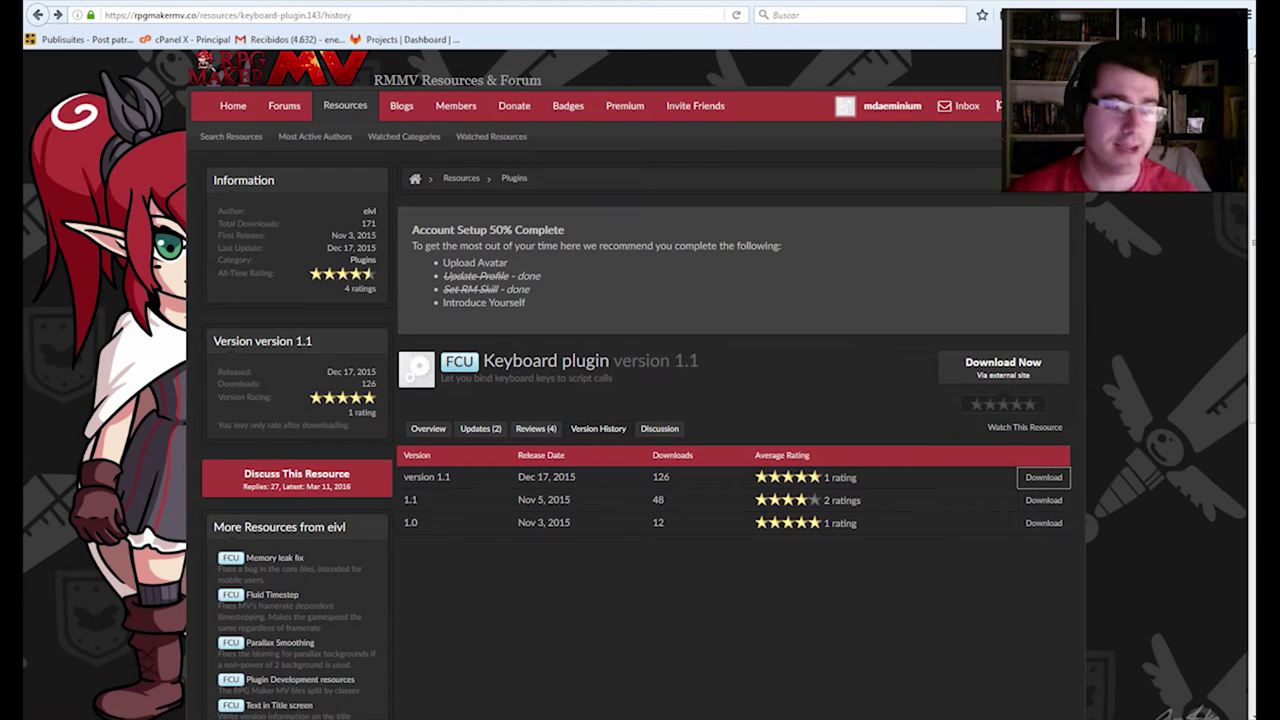
{"action": "mouse_move", "coordinate": [150, 716]}
{"action": "left_click", "coordinate": [118, 655]}
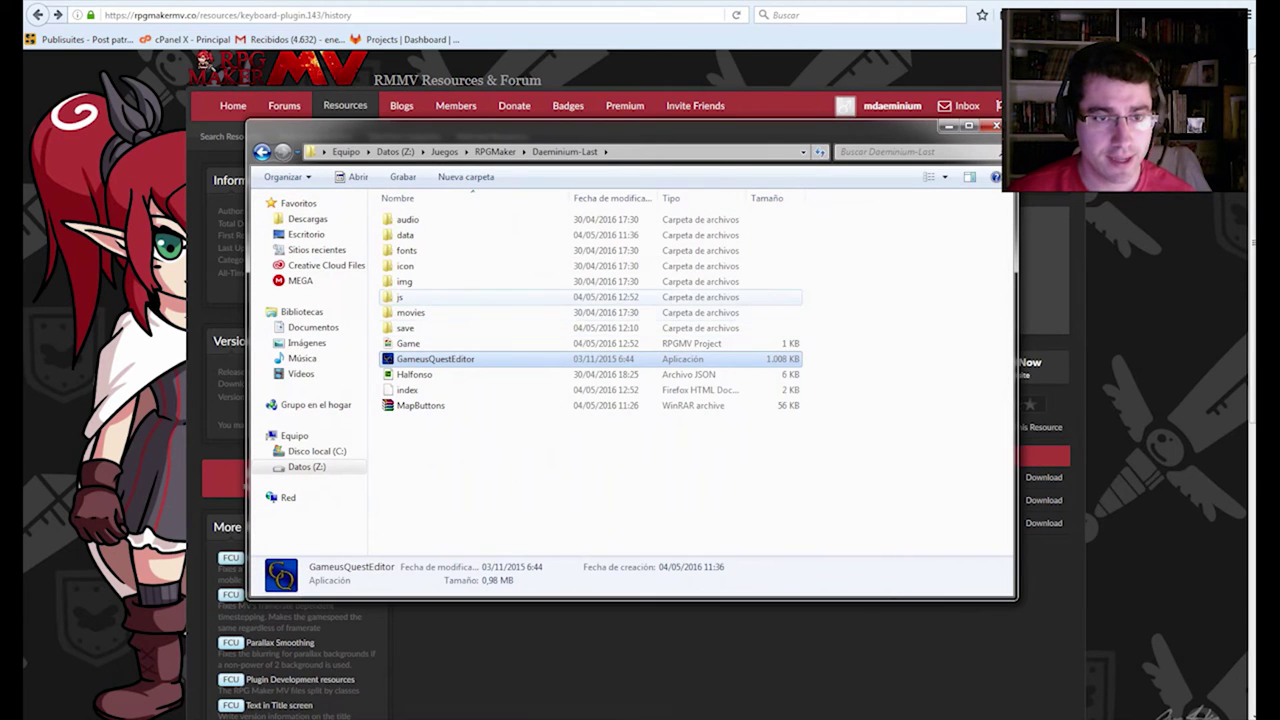
{"action": "double_click", "coordinate": [425, 297]}
{"action": "double_click", "coordinate": [411, 235]}
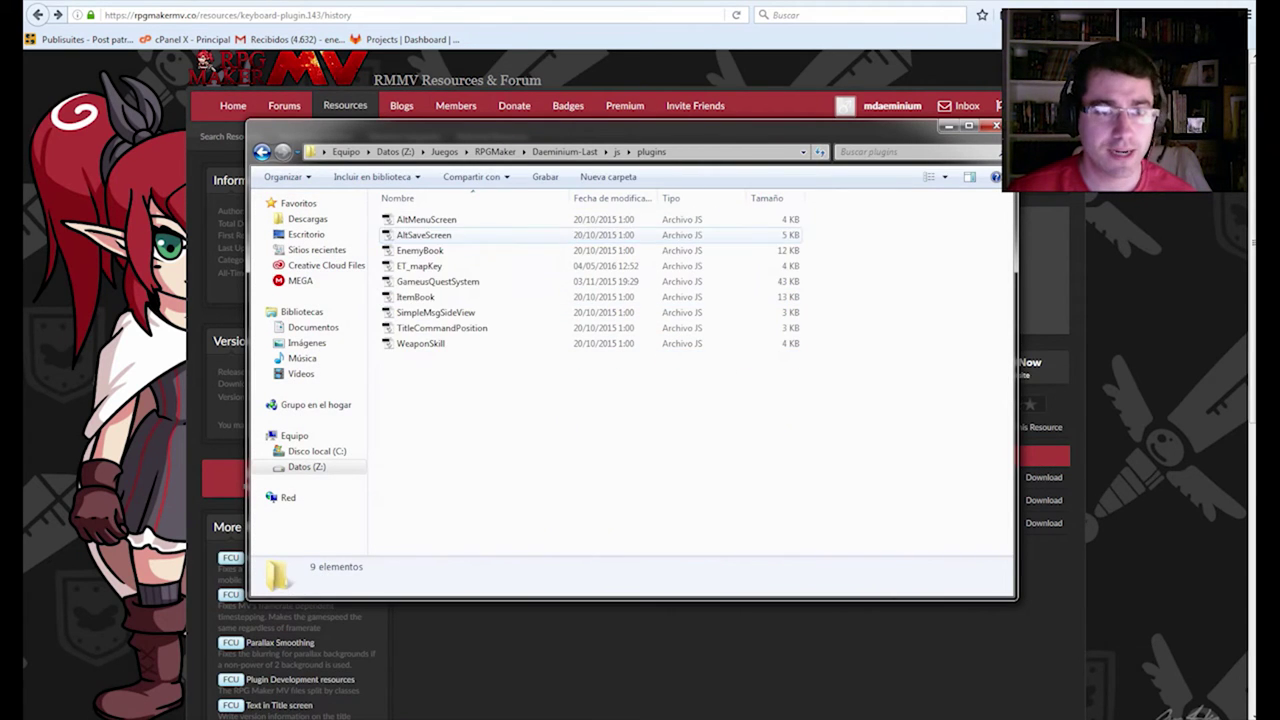
{"action": "left_click", "coordinate": [420, 266]}
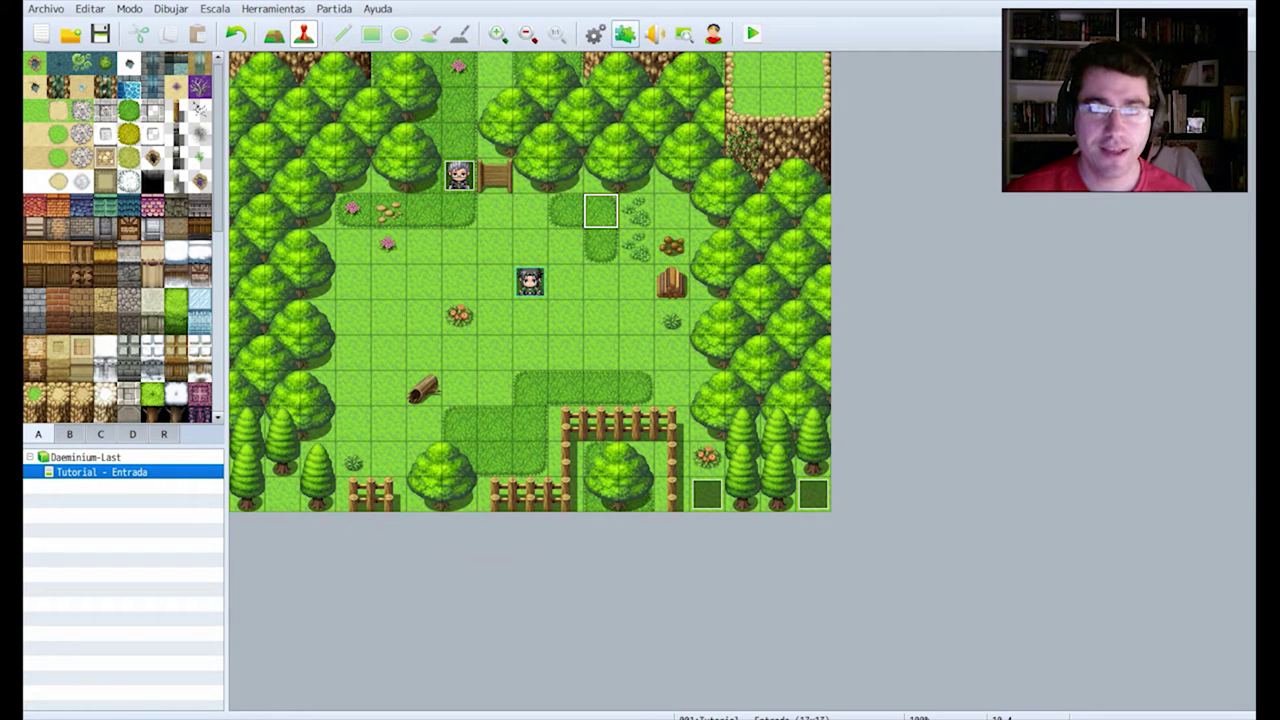
- Open the help text of the ET_mapKey plugin from the project's plugin manager
{"action": "left_click", "coordinate": [625, 34]}
{"action": "left_click", "coordinate": [641, 189]}
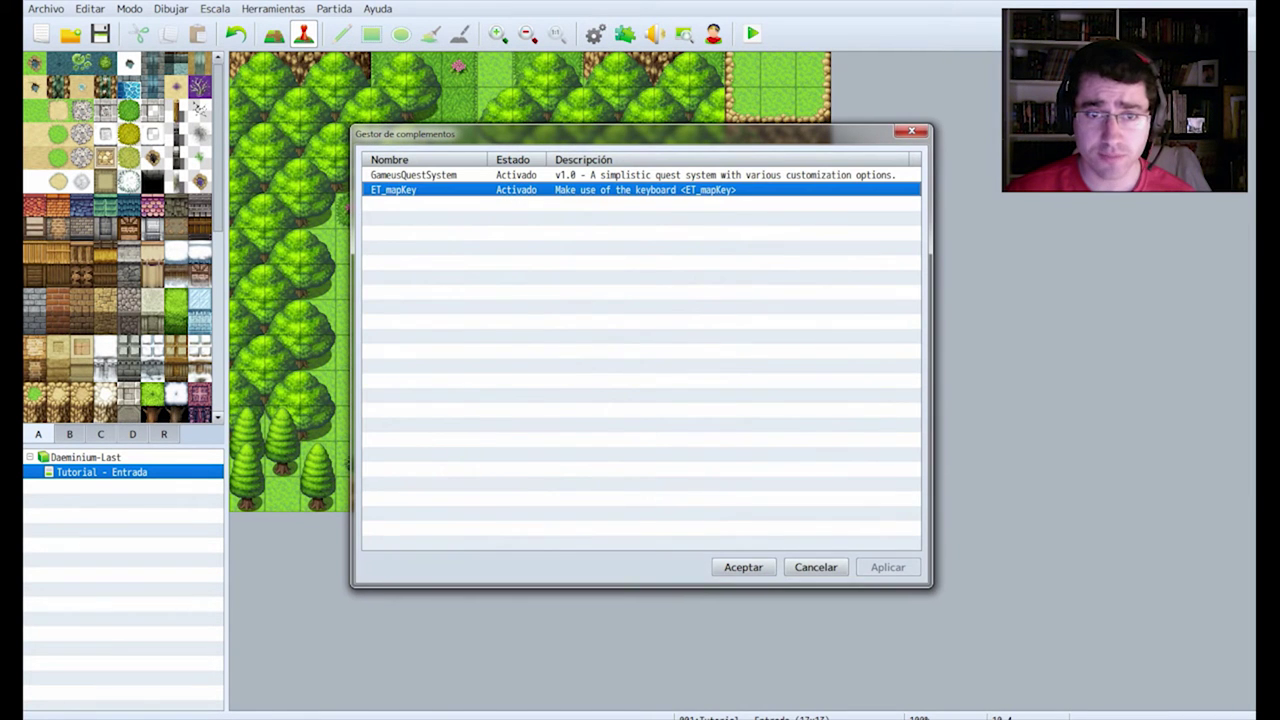
{"action": "right_click", "coordinate": [480, 190]}
{"action": "left_click", "coordinate": [508, 203]}
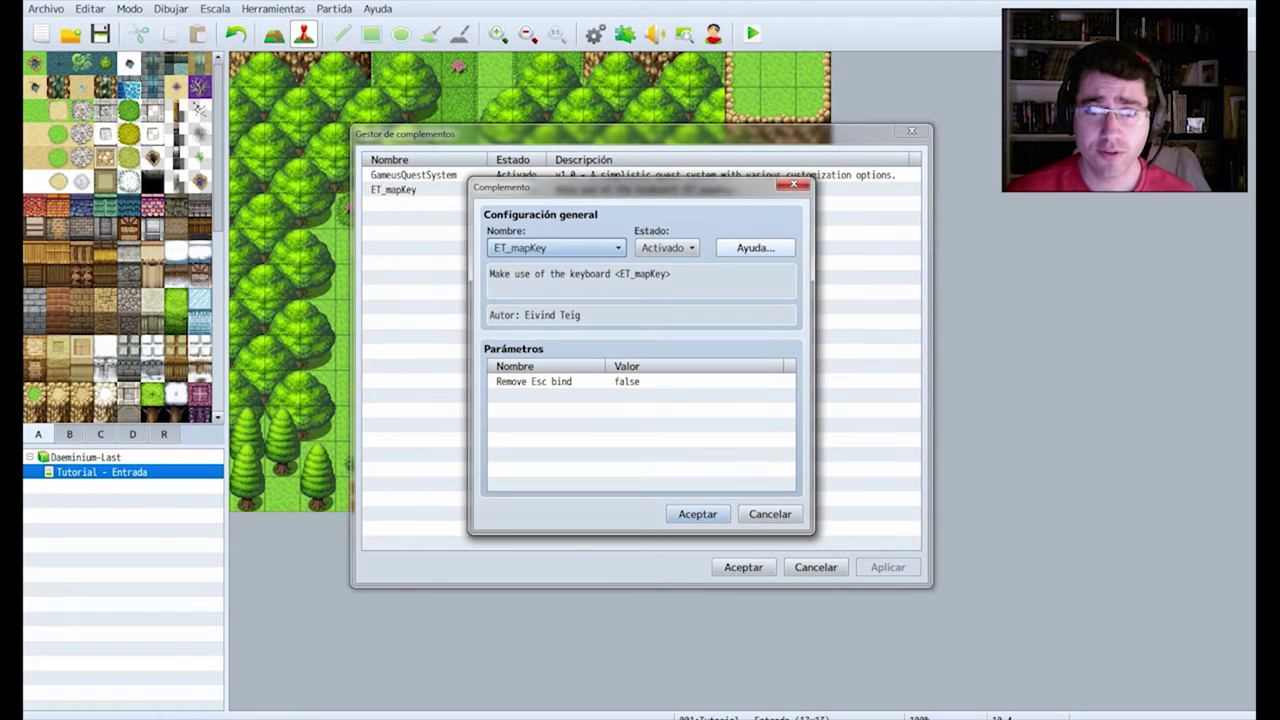
{"action": "left_click", "coordinate": [755, 247]}
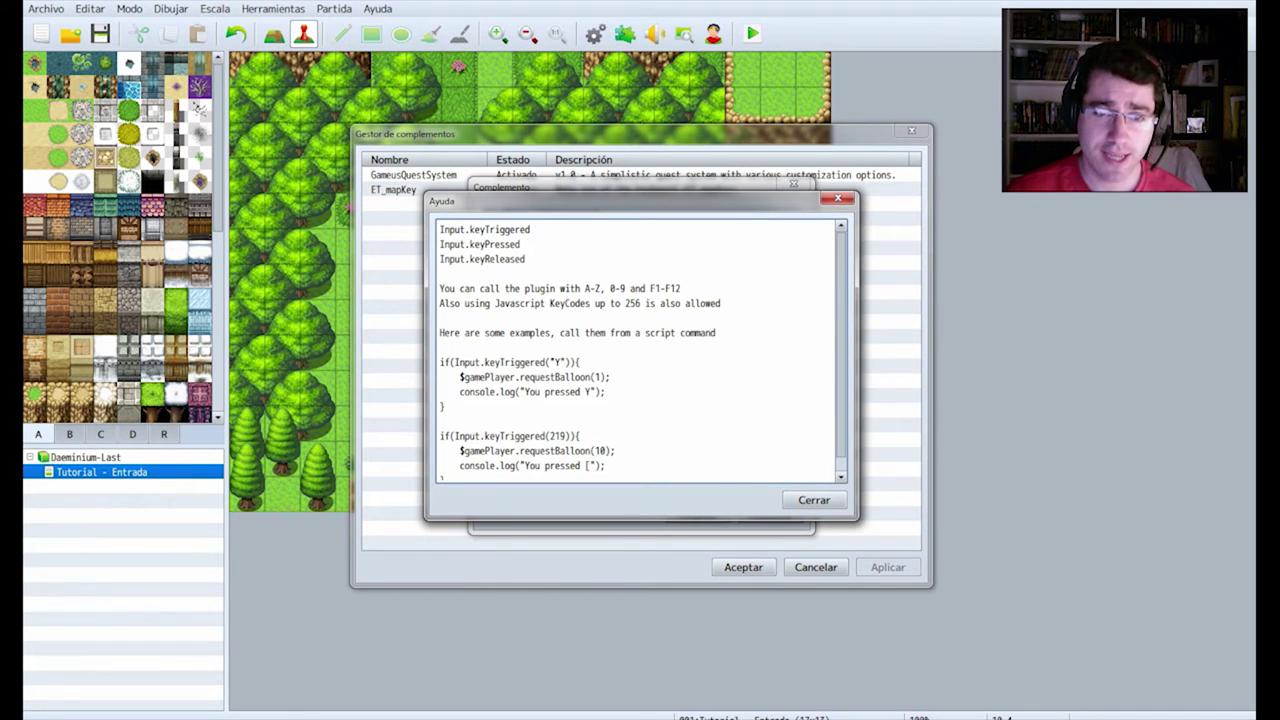
- Highlight the requestBalloon and console.log lines of the Y key example, and close the help and the plugin manager without changes
{"action": "left_click_drag", "start_coordinate": [459, 377], "coordinate": [601, 377]}
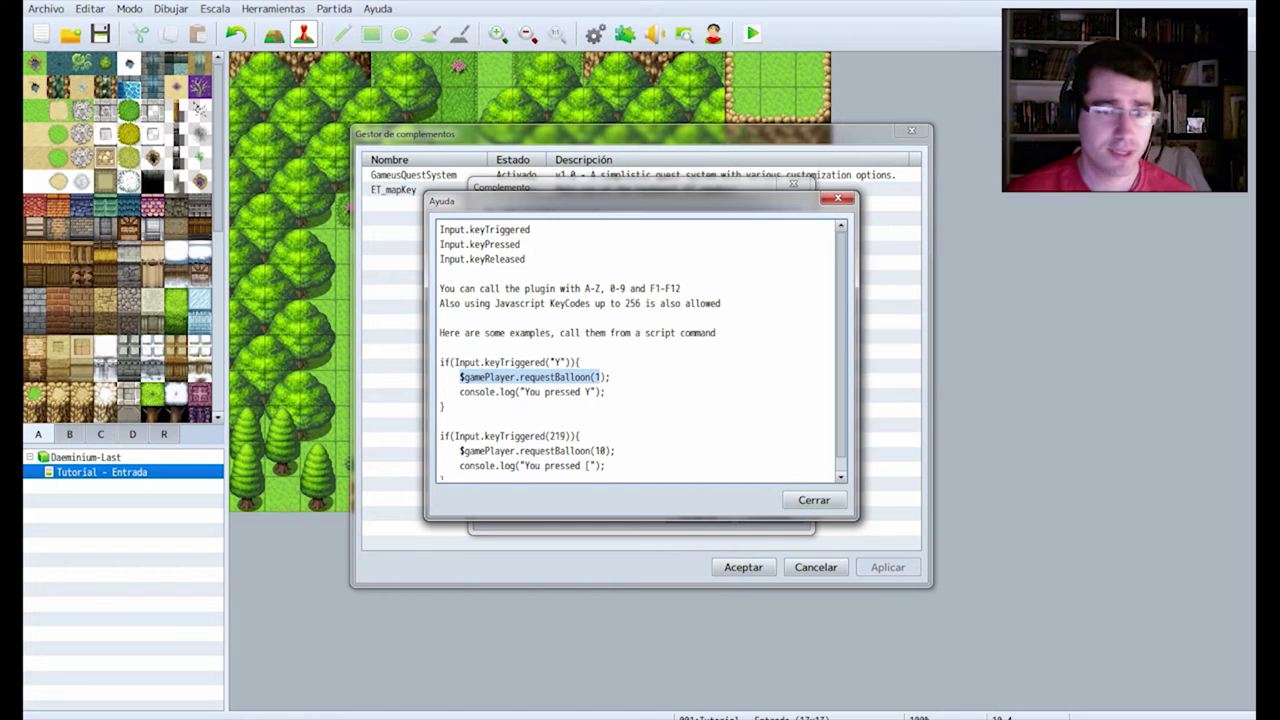
{"action": "left_click", "coordinate": [600, 377]}
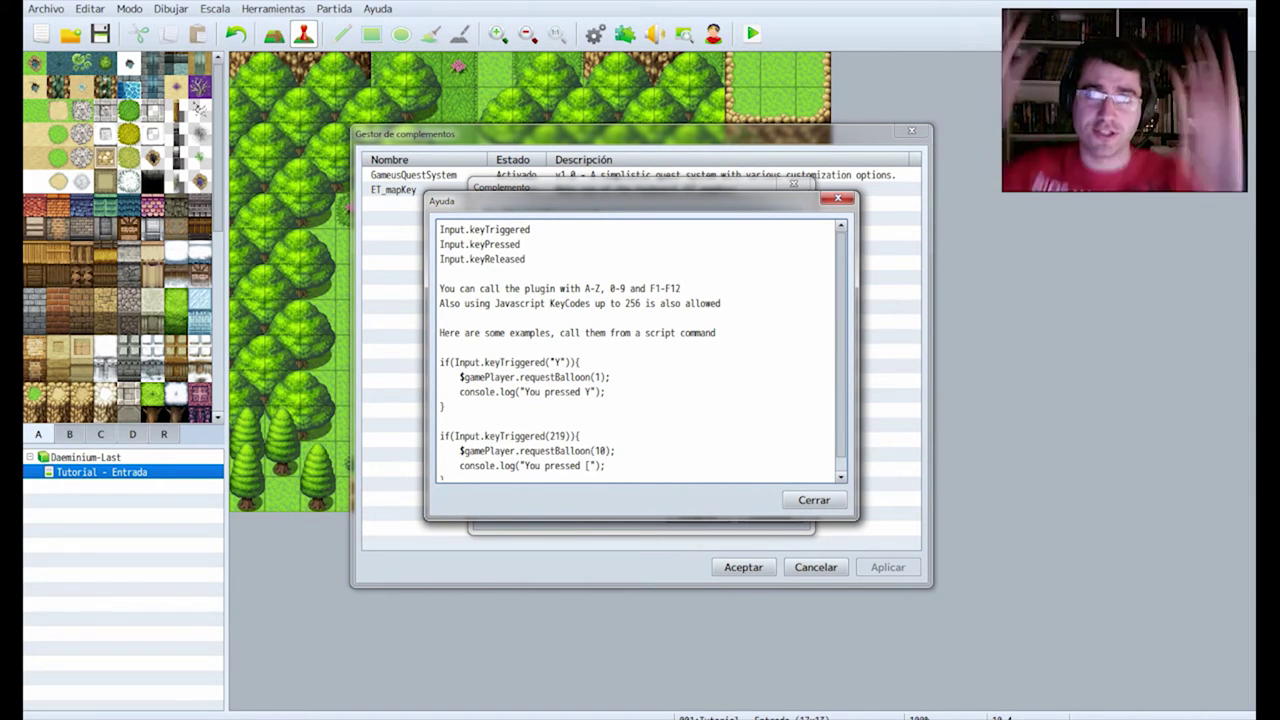
{"action": "left_click_drag", "start_coordinate": [459, 391], "coordinate": [528, 391]}
{"action": "left_click", "coordinate": [528, 391]}
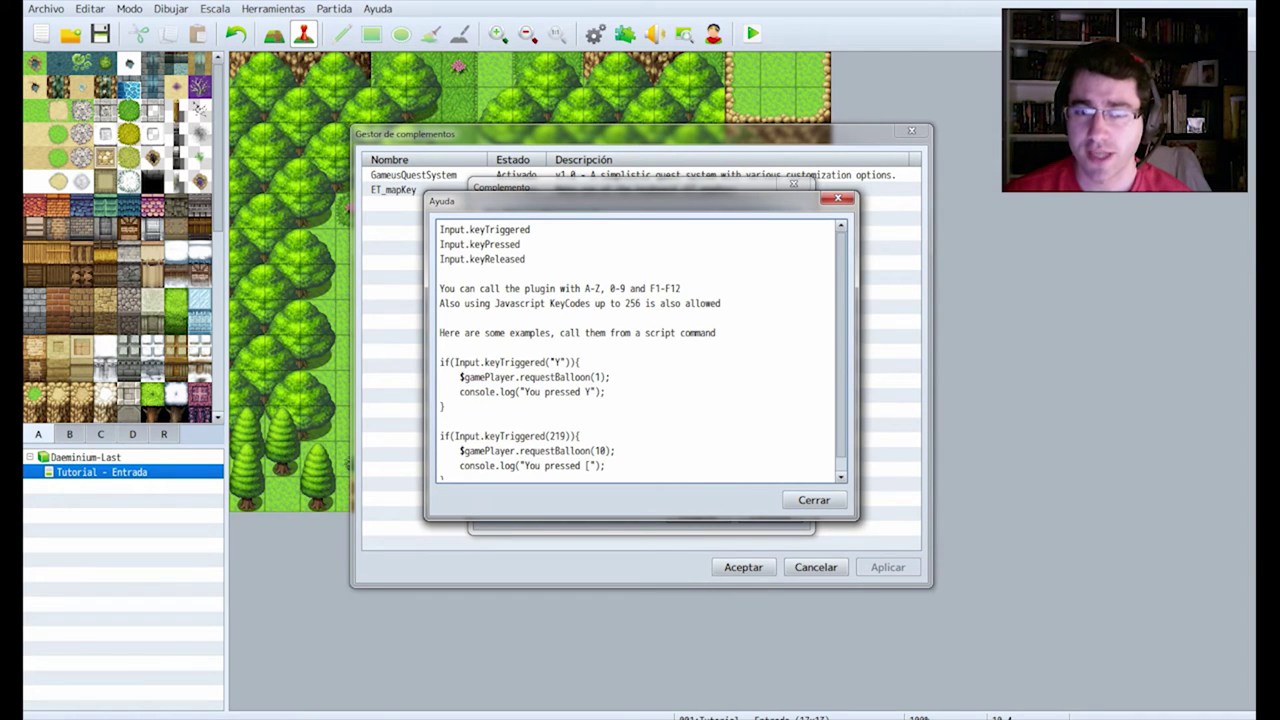
{"action": "left_click", "coordinate": [814, 500]}
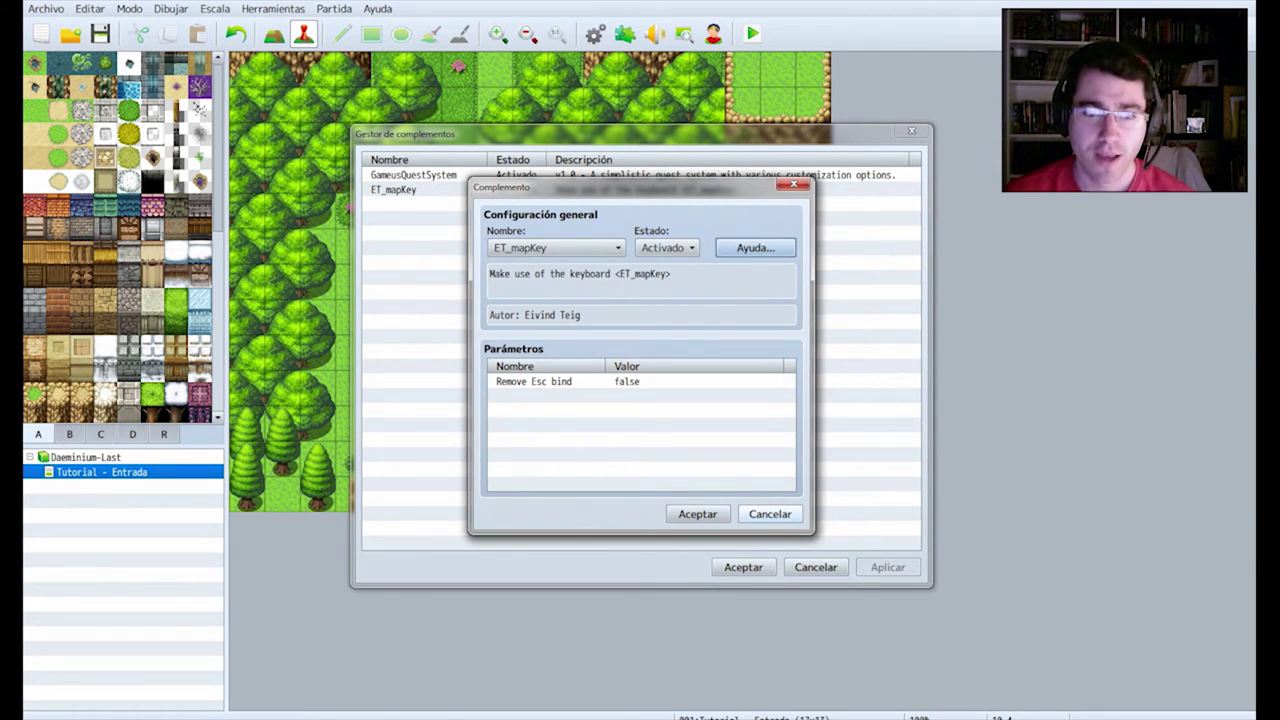
{"action": "left_click", "coordinate": [769, 514]}
{"action": "left_click", "coordinate": [815, 567]}
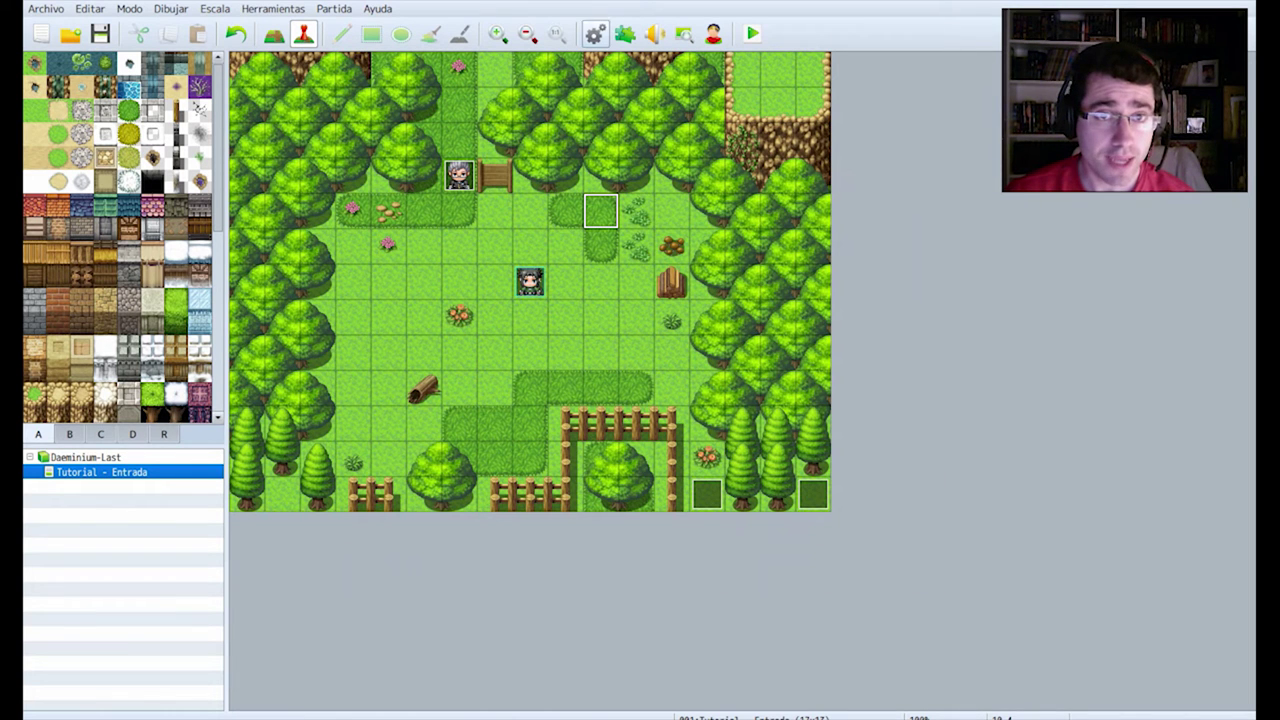
- Review the Y key script in the Evento Objeto Quest event, highlight its requestBalloon and console.log lines, and close everything without changes
{"action": "right_click", "coordinate": [705, 497]}
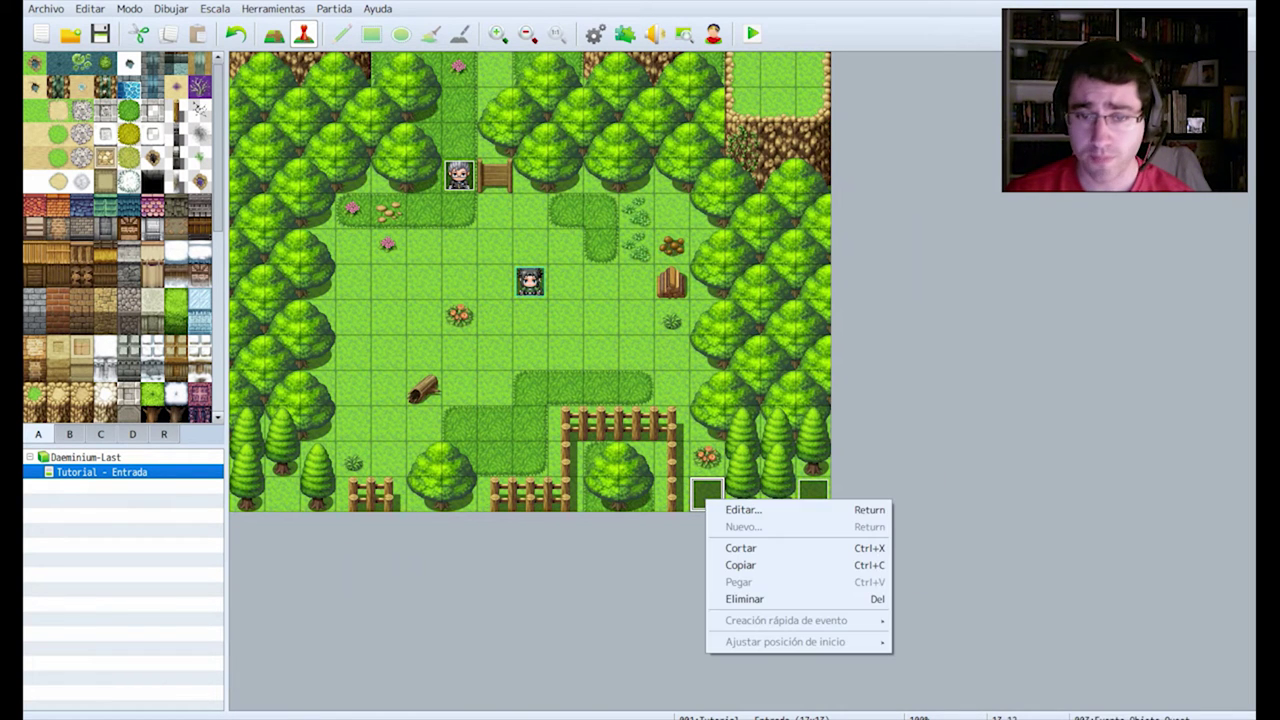
{"action": "left_click", "coordinate": [750, 509]}
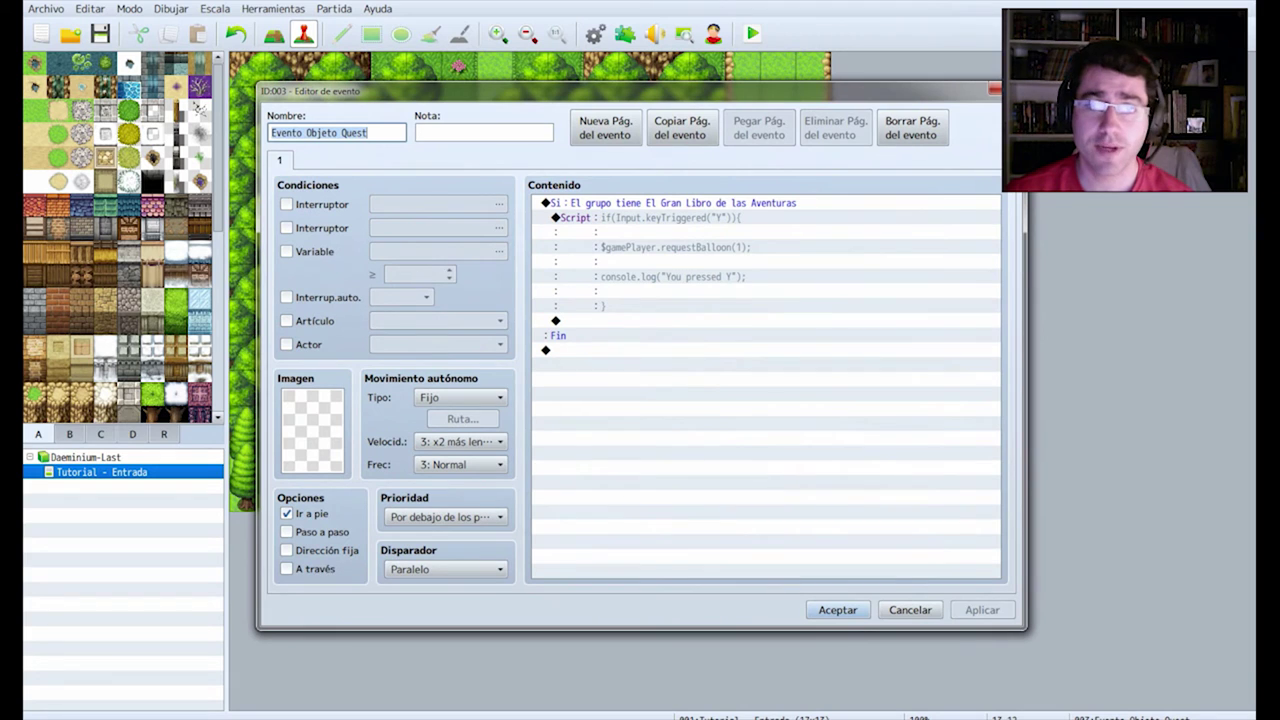
{"action": "left_click", "coordinate": [615, 247]}
{"action": "right_click", "coordinate": [615, 219]}
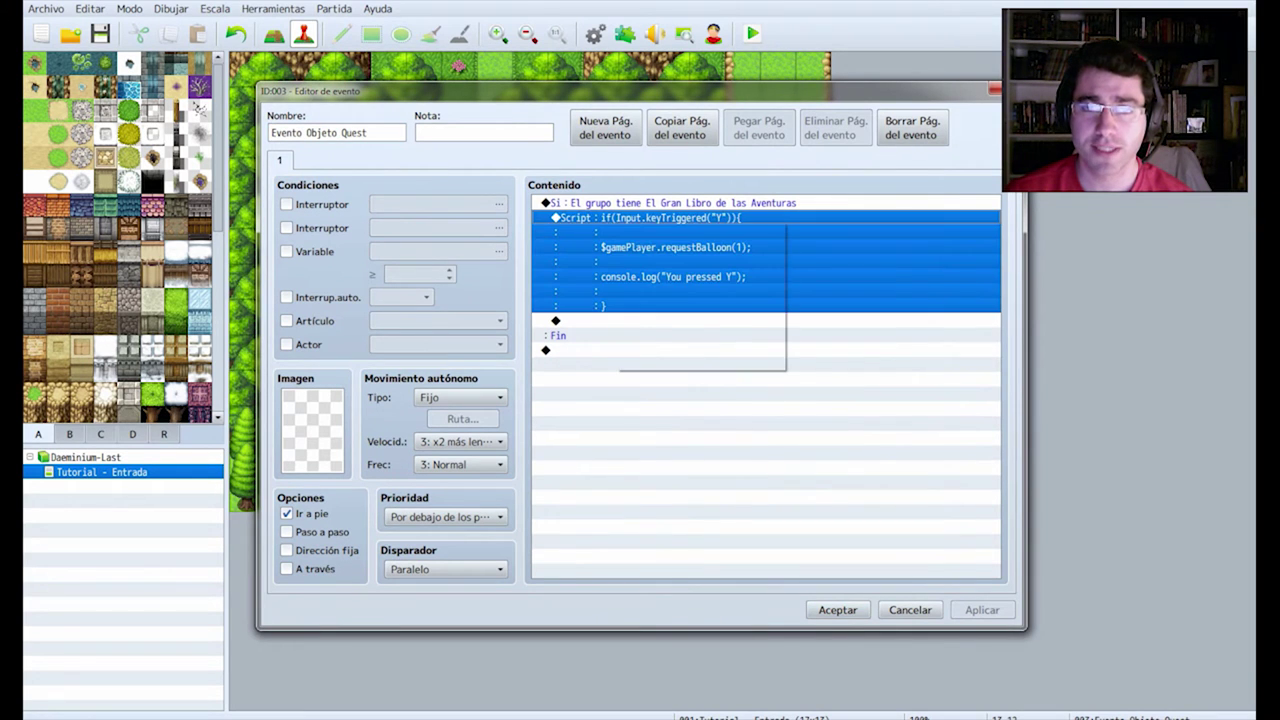
{"action": "left_click", "coordinate": [652, 247]}
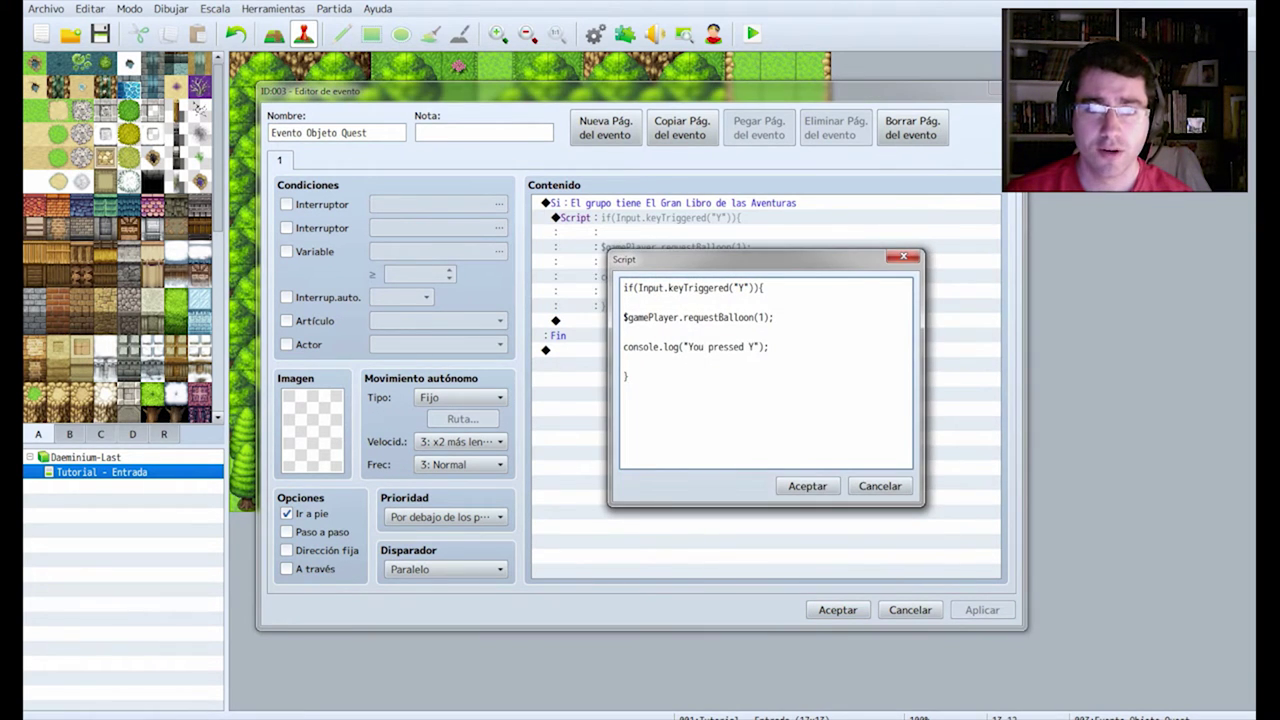
{"action": "left_click_drag", "start_coordinate": [769, 347], "coordinate": [624, 317]}
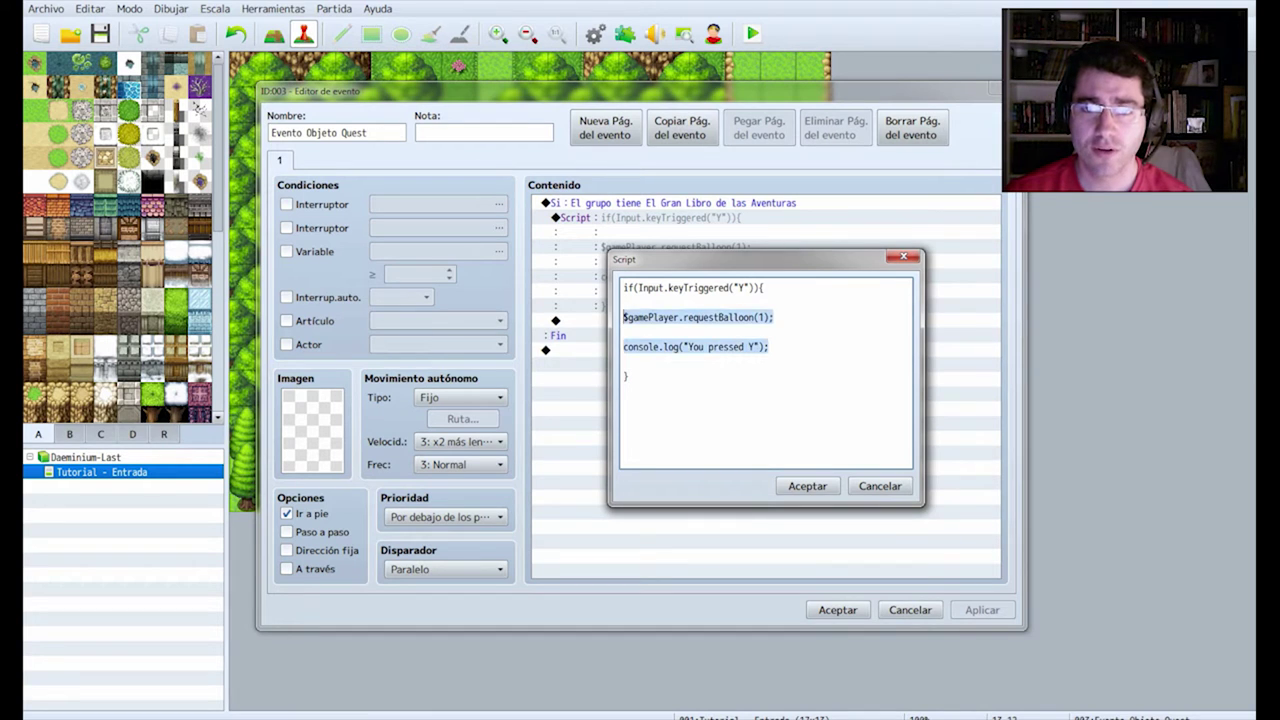
{"action": "left_click", "coordinate": [674, 317]}
{"action": "left_click", "coordinate": [879, 486]}
{"action": "left_click", "coordinate": [880, 486]}
{"action": "left_click", "coordinate": [910, 609]}
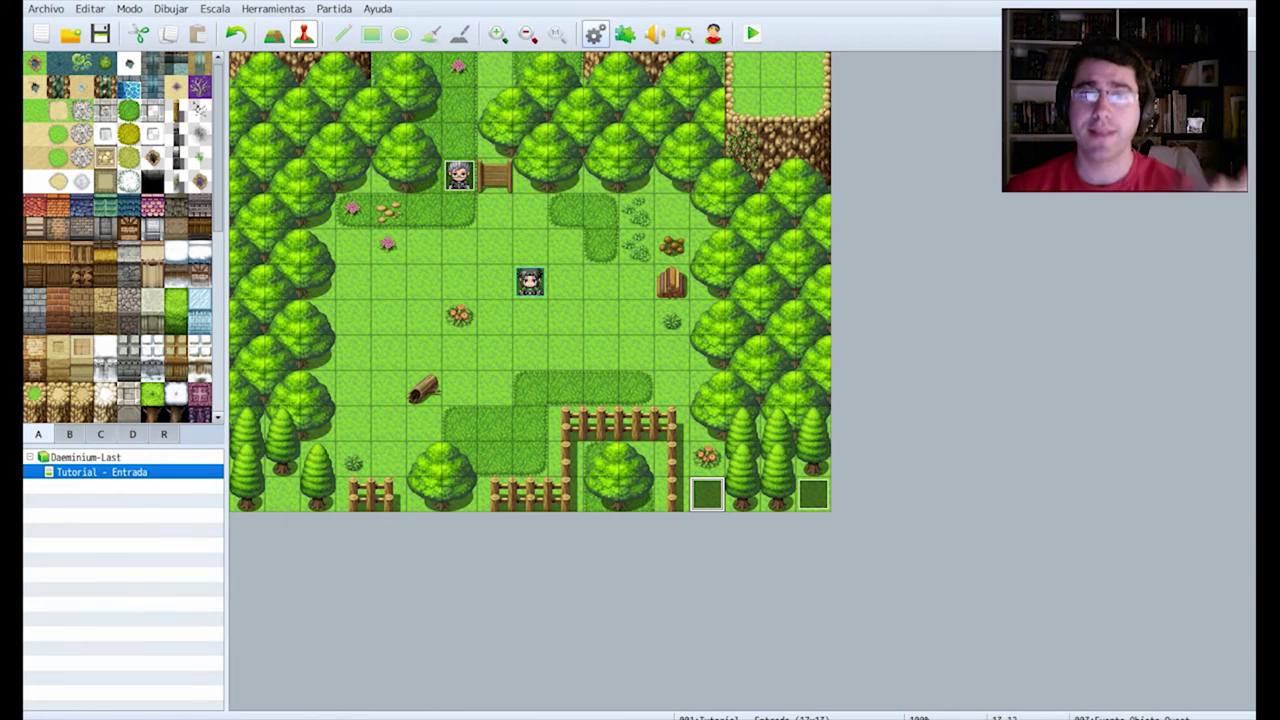
- Open the help of the GameusQuestSystem plugin from the plugin manager, and find the script calls for a conditional branch
{"action": "left_click", "coordinate": [594, 34]}
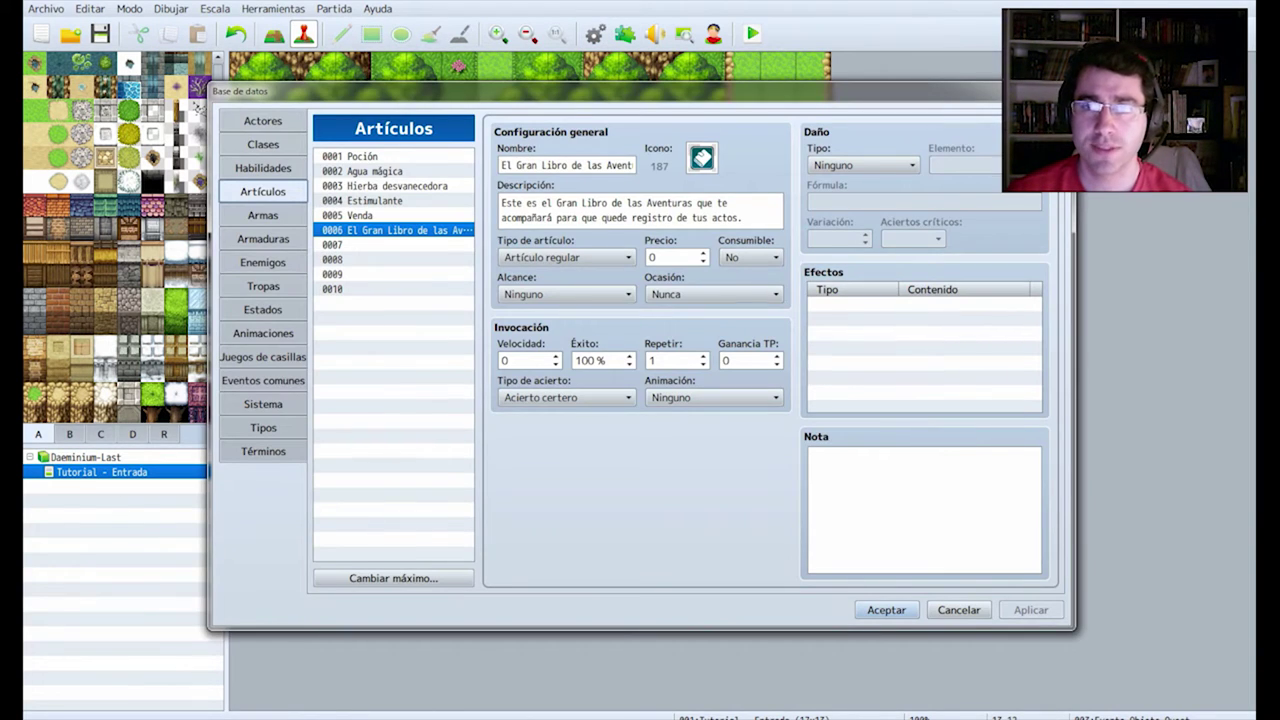
{"action": "key", "text": "Escape"}
{"action": "left_click", "coordinate": [625, 34]}
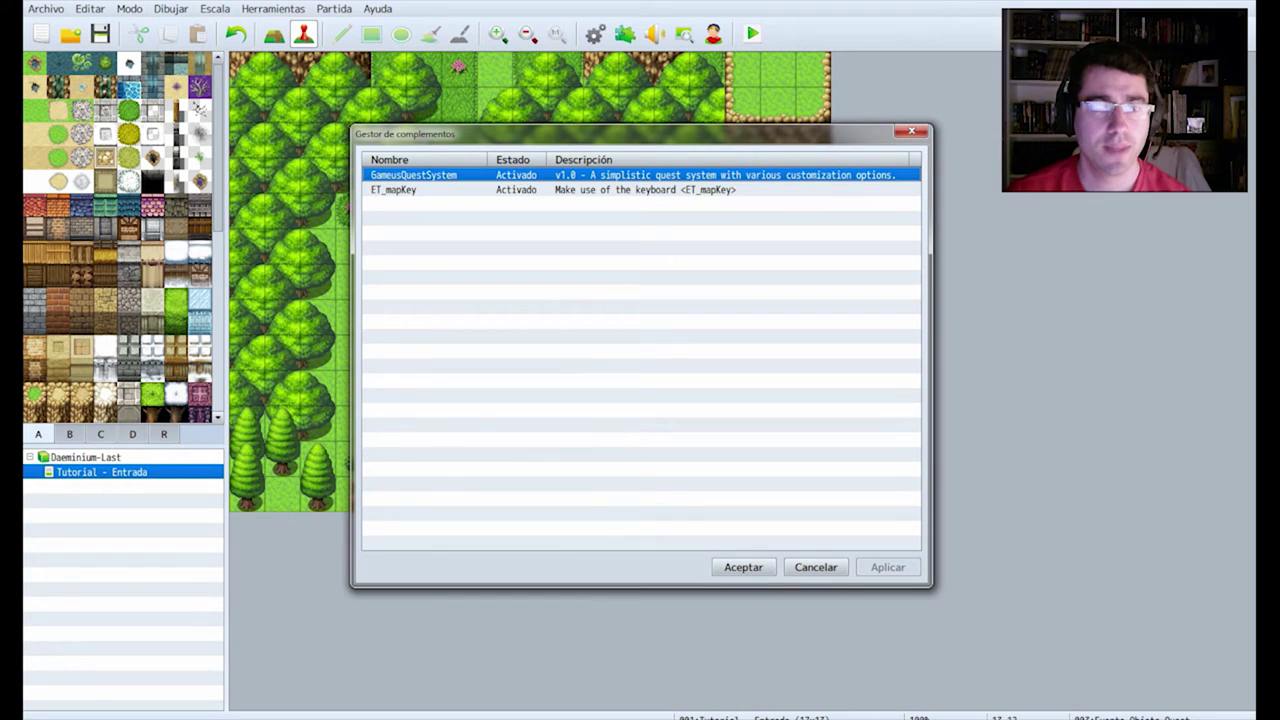
{"action": "right_click", "coordinate": [412, 174]}
{"action": "left_click", "coordinate": [440, 186]}
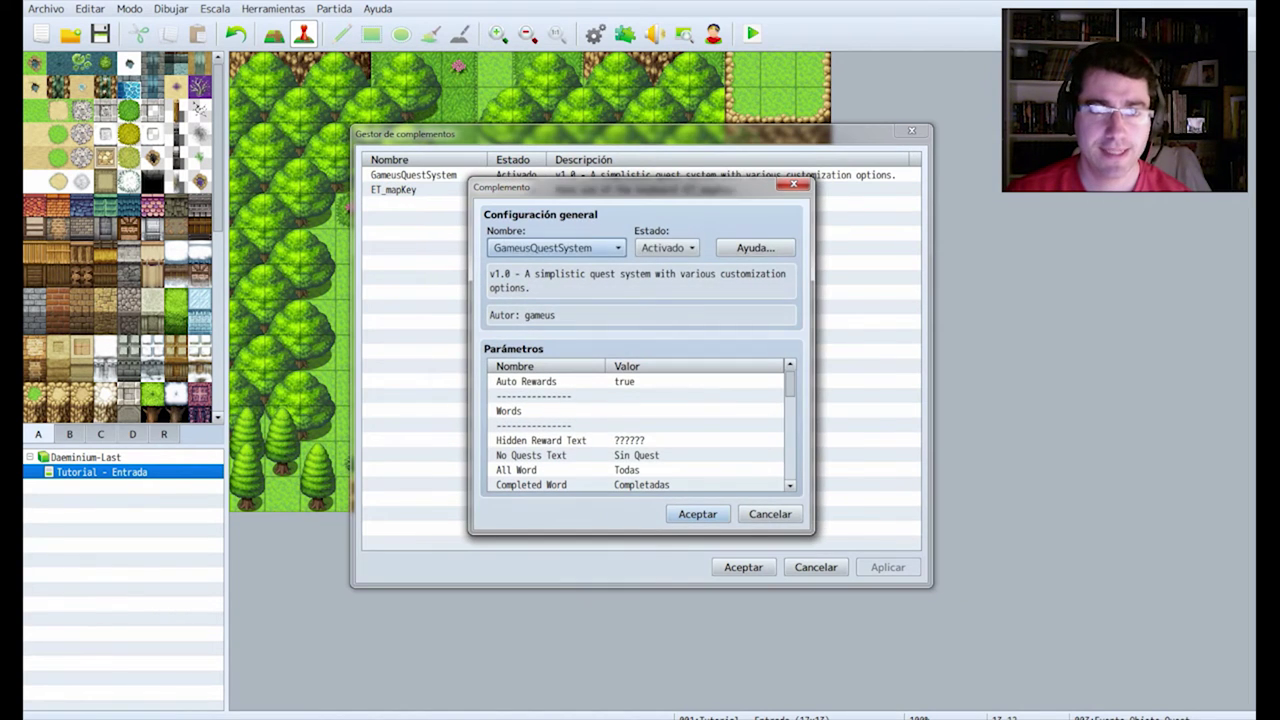
{"action": "left_click", "coordinate": [755, 247]}
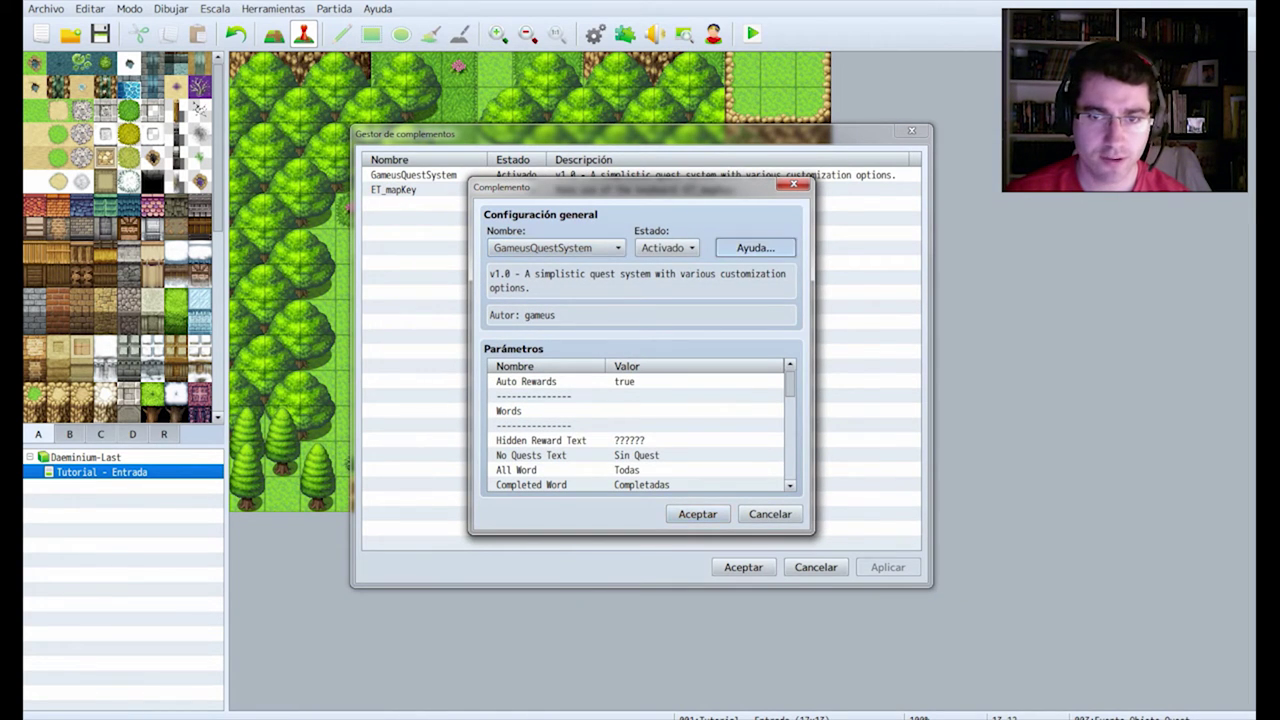
{"action": "scroll", "coordinate": [636, 345], "scroll_direction": "down", "scroll_amount": 5}
{"action": "scroll", "coordinate": [636, 345], "scroll_direction": "down", "scroll_amount": 6}
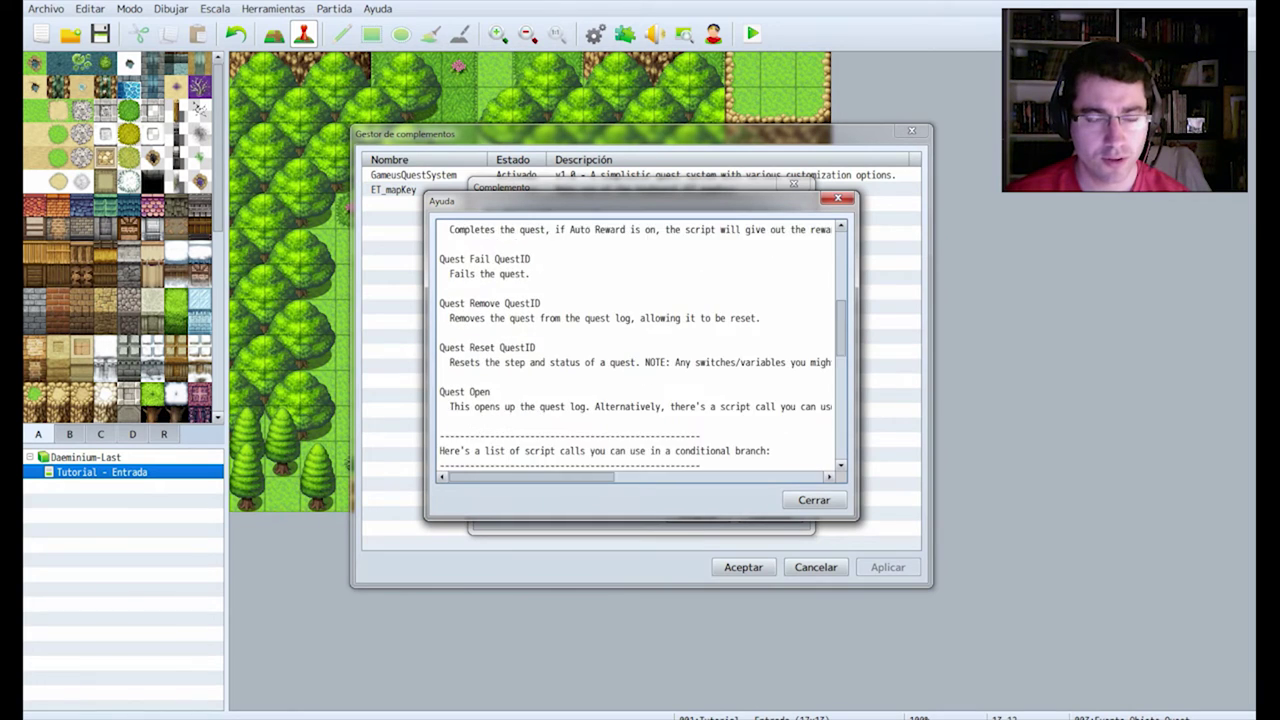
{"action": "scroll", "coordinate": [636, 345], "scroll_direction": "down", "scroll_amount": 1}
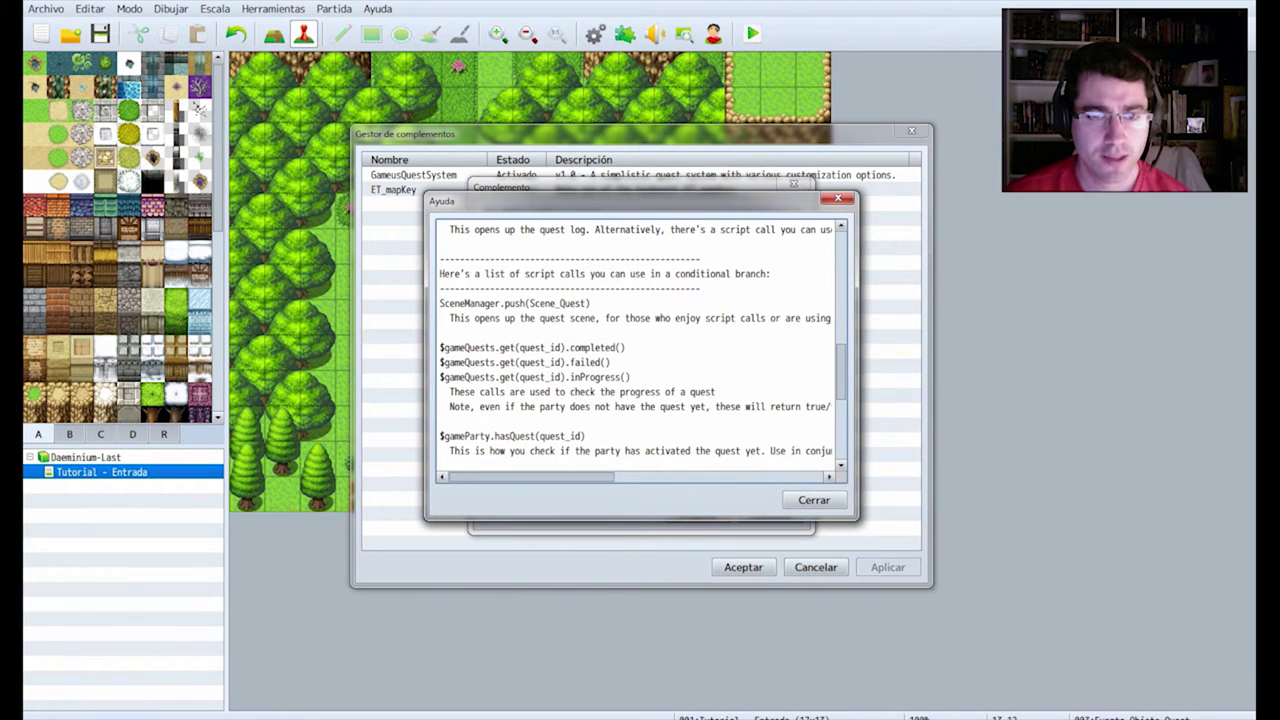
- Copy the SceneManager.push(Scene_Quest) call from the help, and close the help and the plugin manager without changes
{"action": "left_click_drag", "start_coordinate": [590, 303], "coordinate": [440, 303]}
{"action": "key", "text": "ctrl+c"}
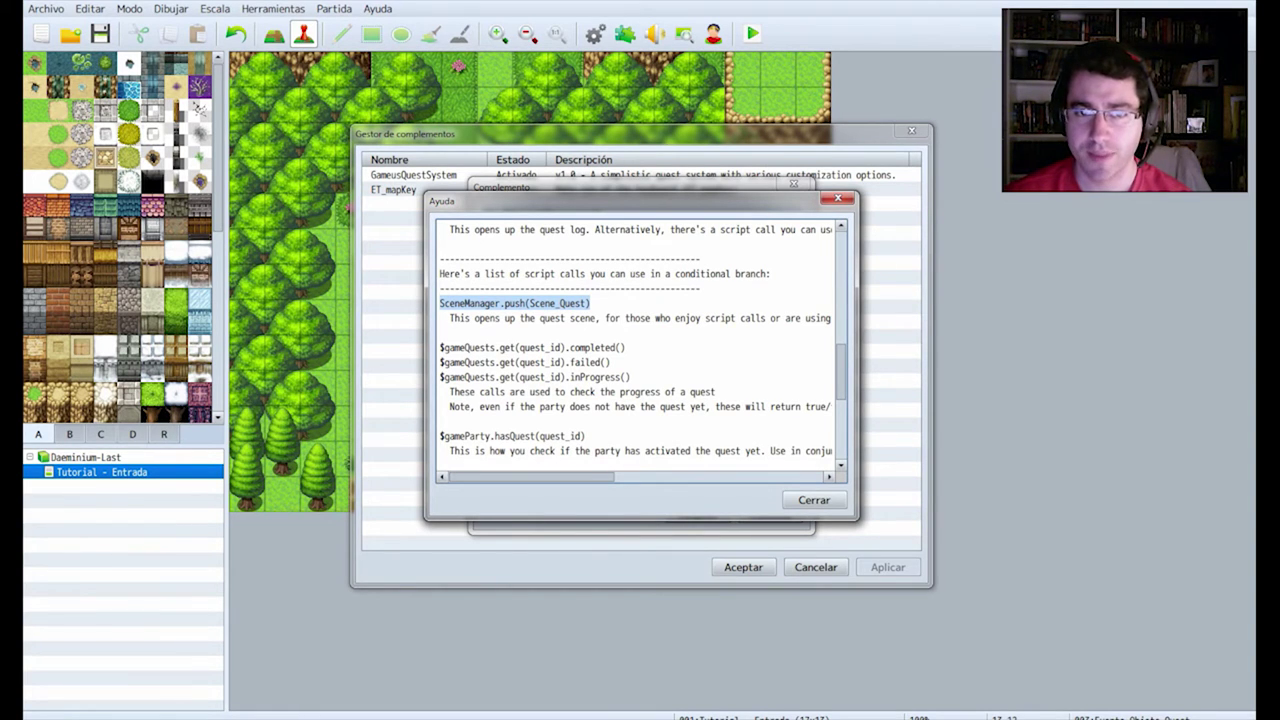
{"action": "left_click", "coordinate": [814, 500]}
{"action": "left_click", "coordinate": [770, 513]}
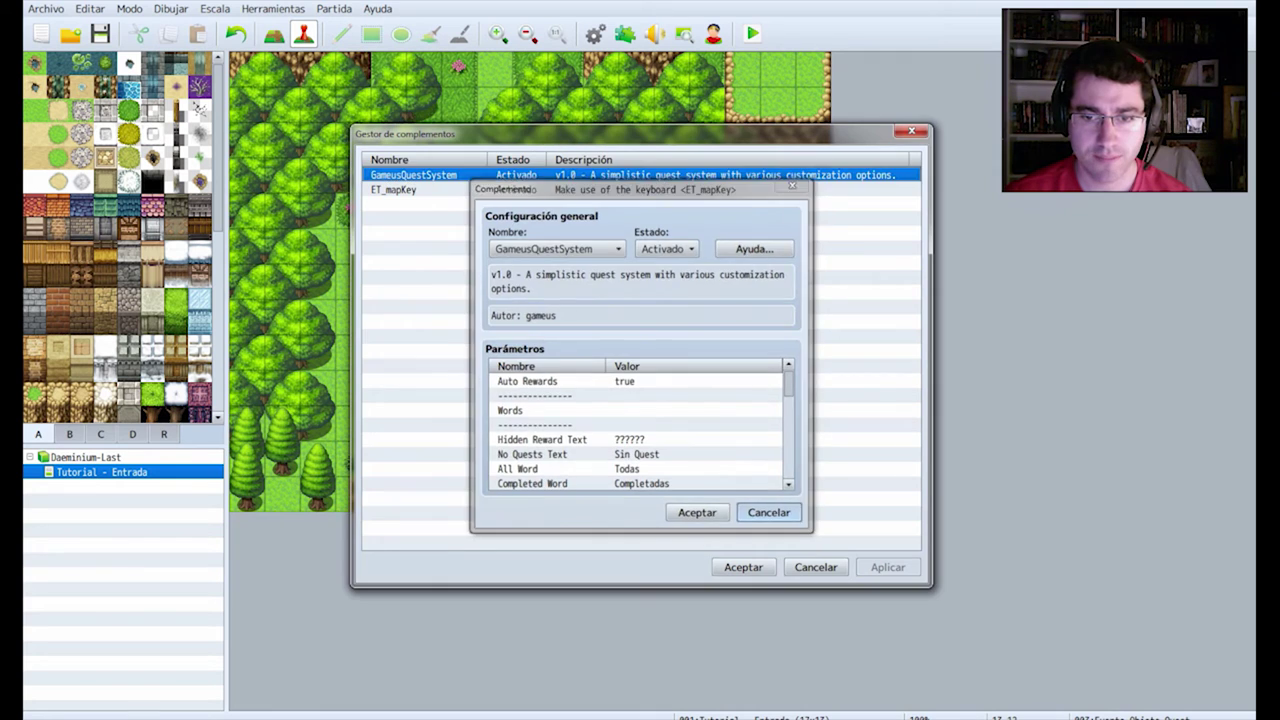
{"action": "left_click", "coordinate": [816, 567]}
- Paste SceneManager.push(Scene_Quest) on a new line below the requestBalloon call in the Evento Objeto Quest event's Y key script
{"action": "right_click", "coordinate": [711, 489]}
{"action": "left_click", "coordinate": [750, 500]}
{"action": "left_click", "coordinate": [700, 217]}
{"action": "right_click", "coordinate": [580, 218]}
{"action": "left_click", "coordinate": [640, 245]}
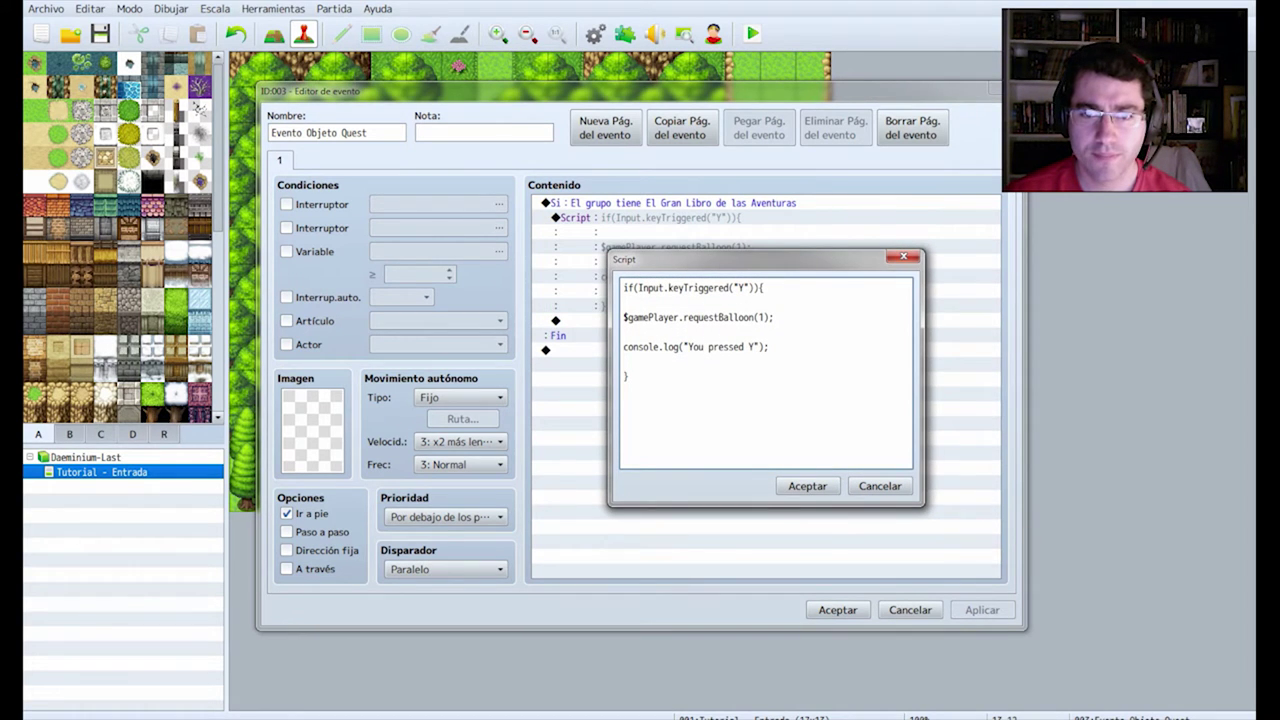
{"action": "key", "text": "Return"}
{"action": "key", "text": "ctrl+v"}
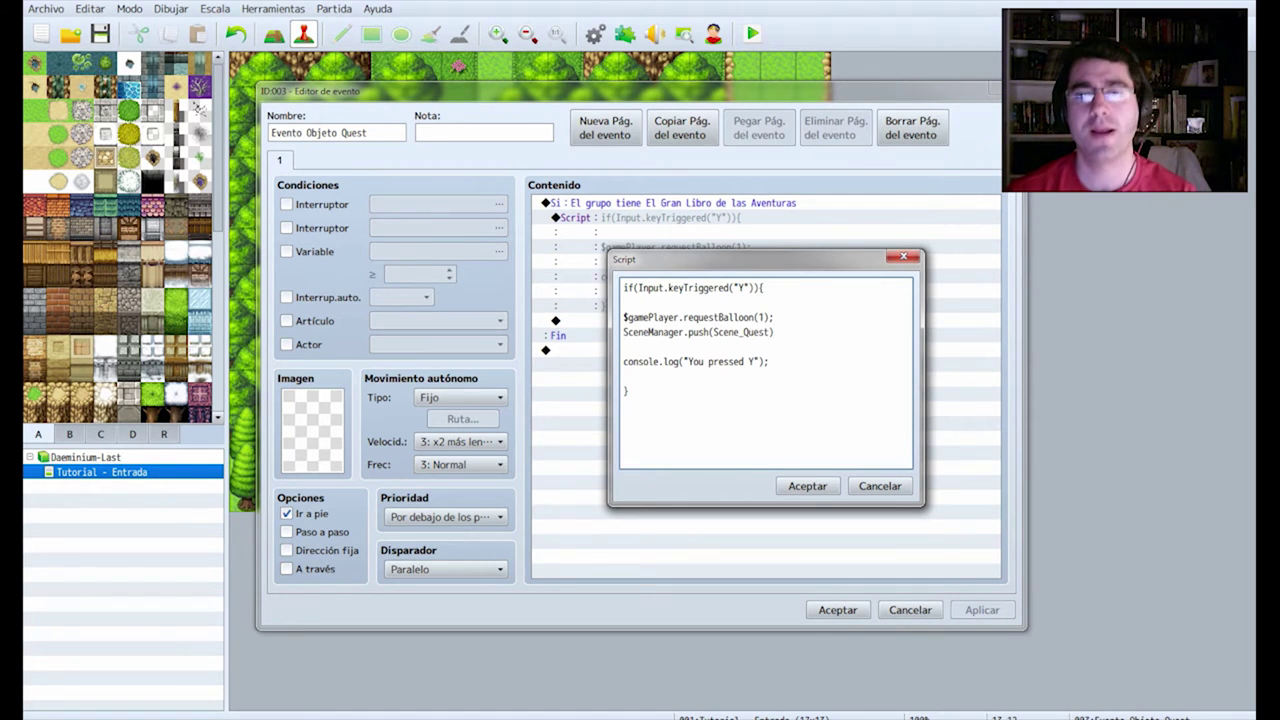
{"action": "left_click_drag", "start_coordinate": [712, 332], "coordinate": [765, 332]}
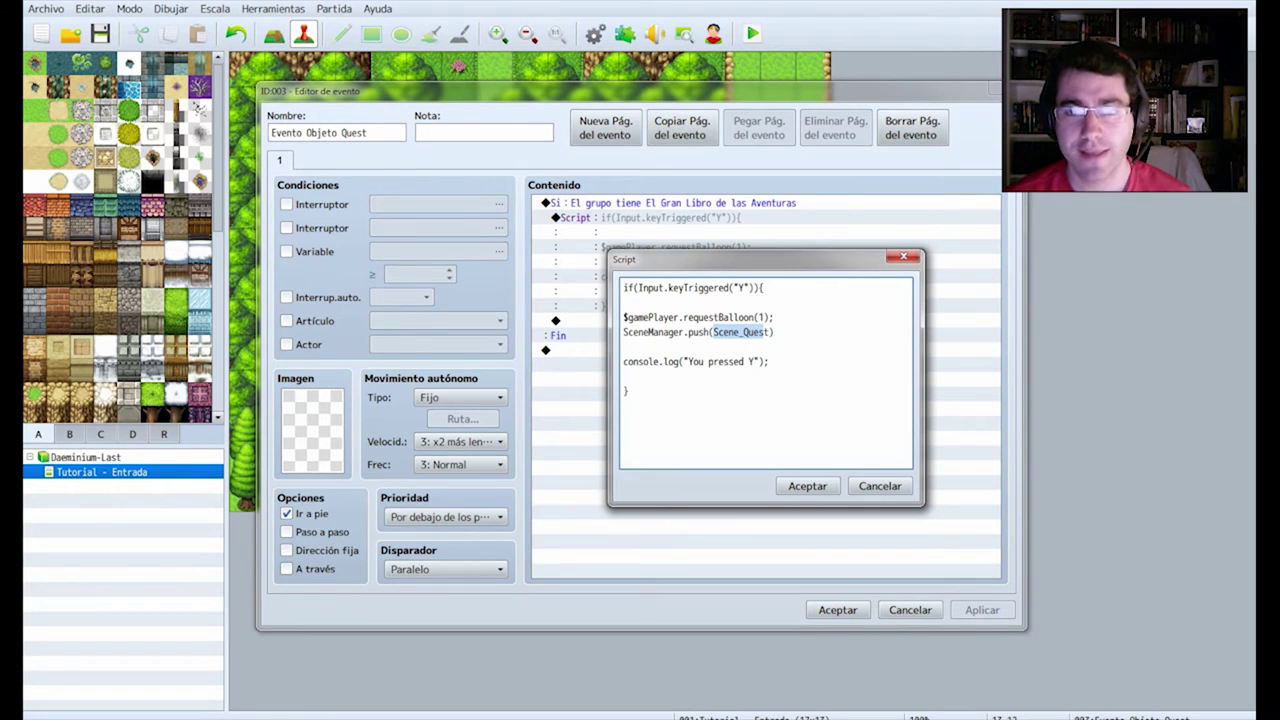
{"action": "left_click", "coordinate": [770, 332]}
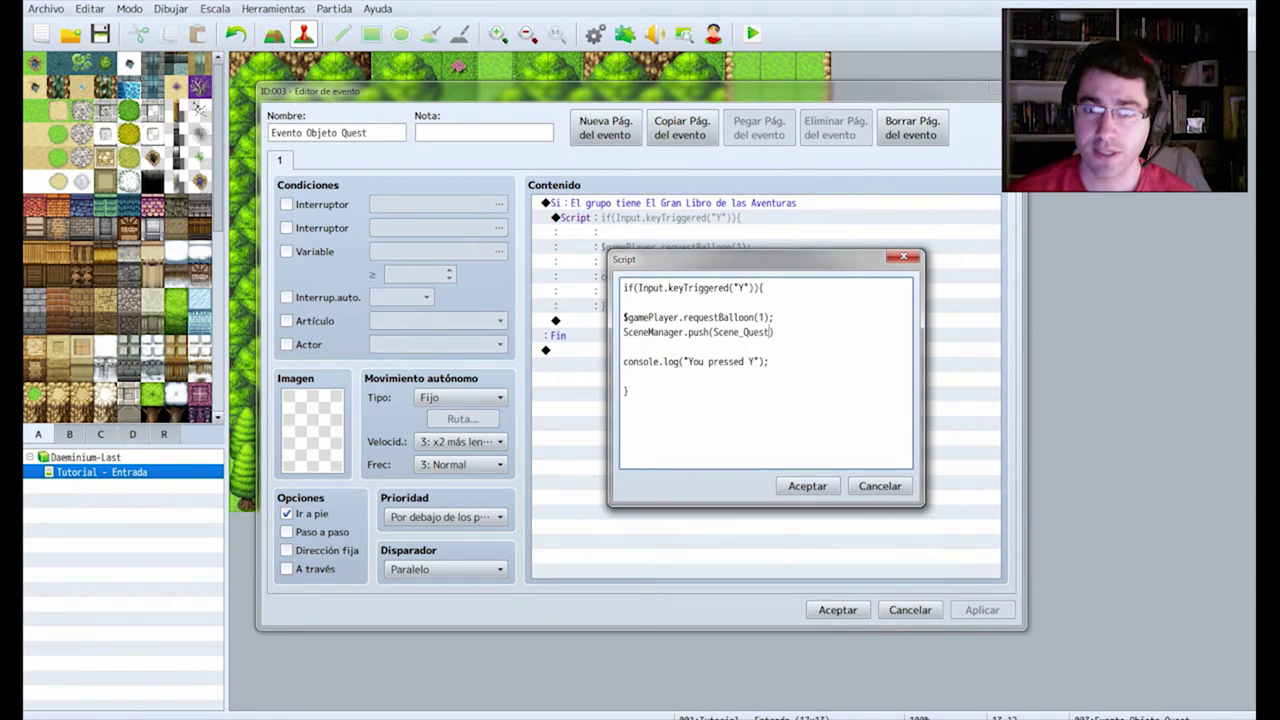
- Set the console.log message to "has abierto El Gran Libro de las Aventuras" and accept the script
{"action": "left_click_drag", "start_coordinate": [688, 361], "coordinate": [754, 361]}
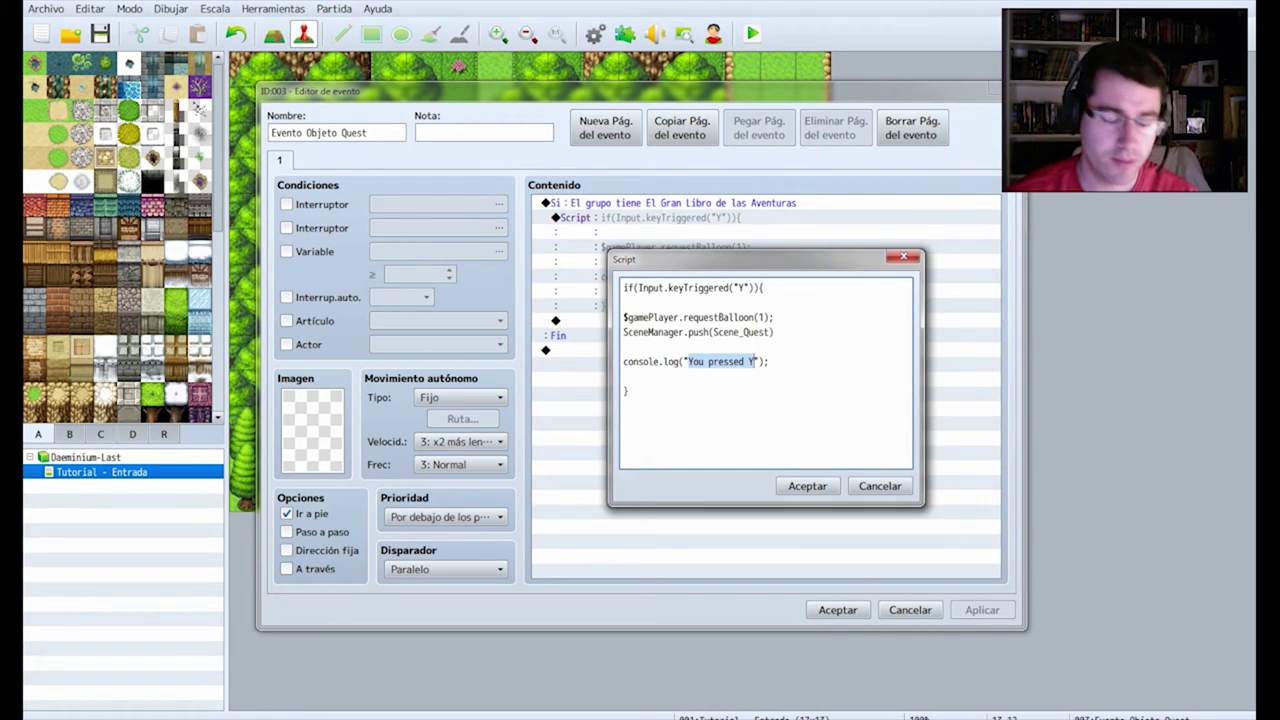
{"action": "type", "text": "has a"}
{"action": "type", "text": "bierto E"}
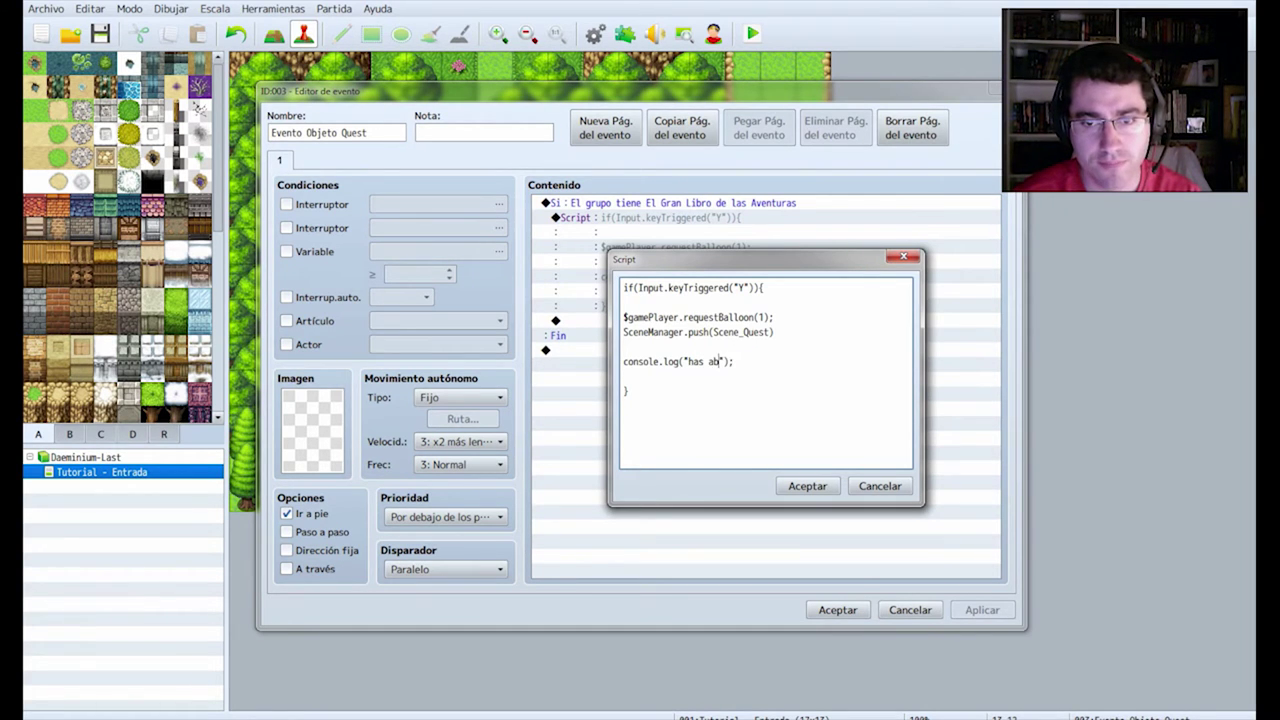
{"action": "type", "text": "l Gran "}
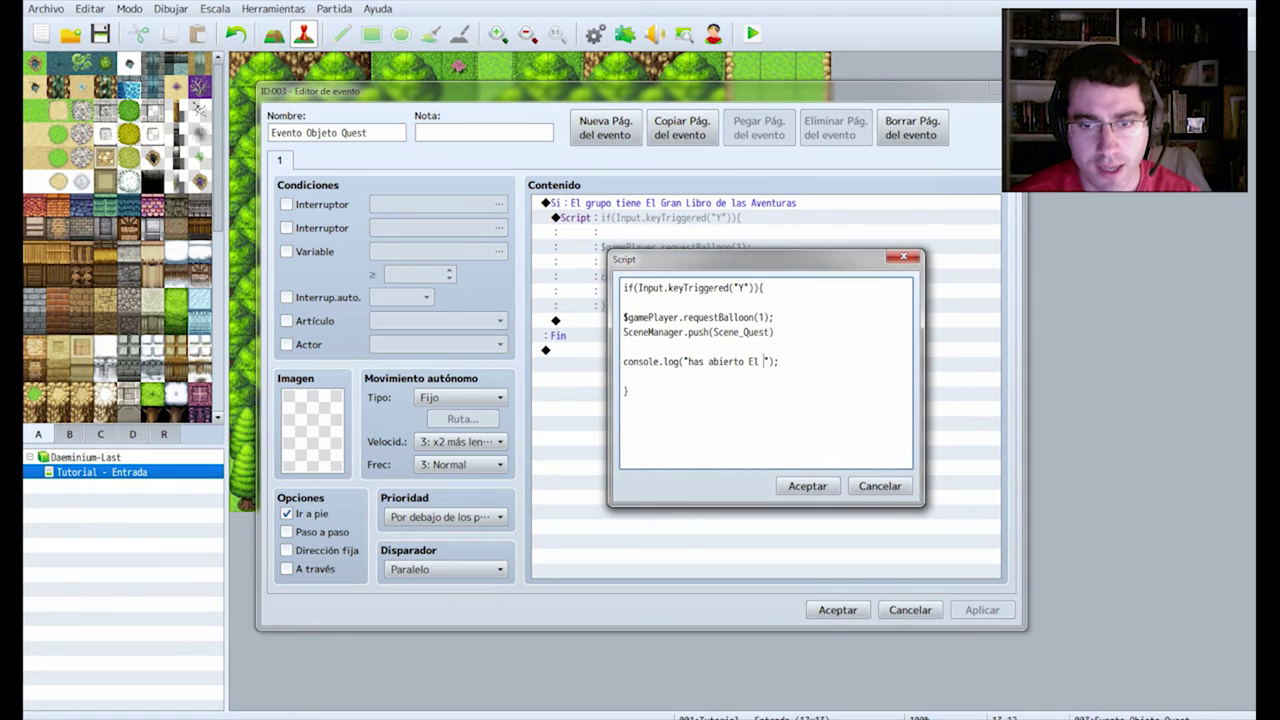
{"action": "type", "text": "Libro de las Aven"}
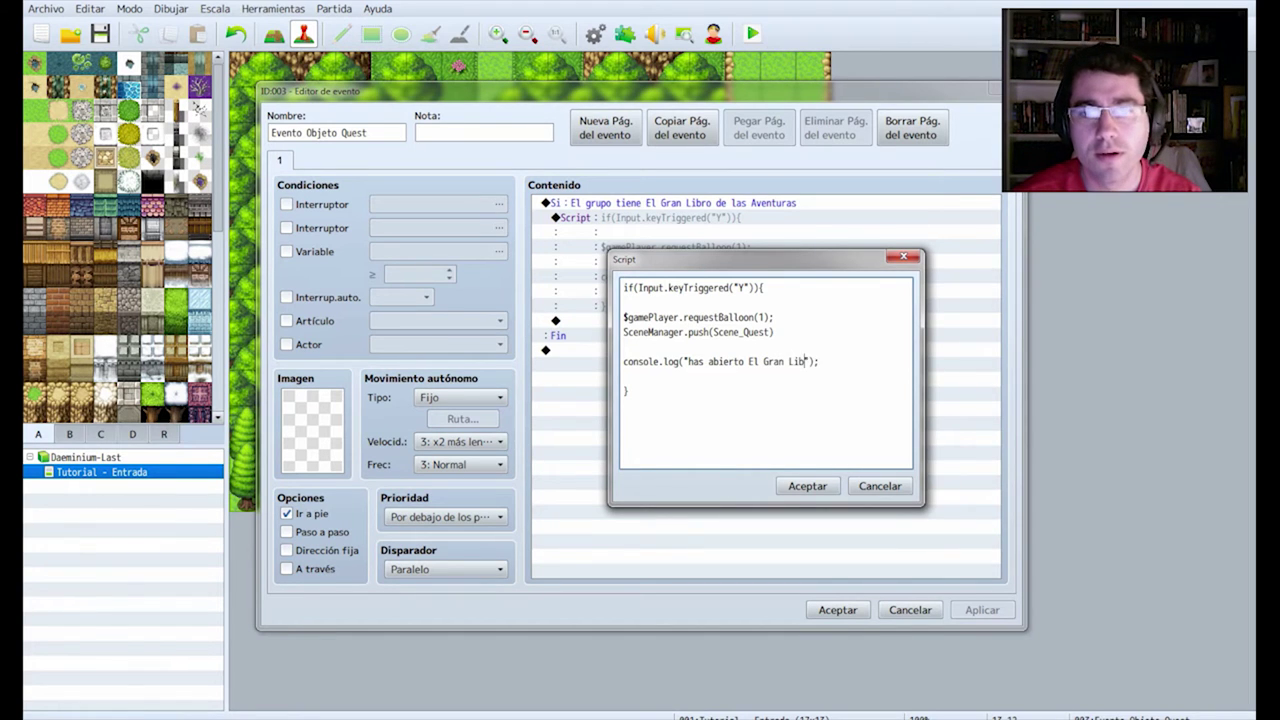
{"action": "type", "text": "turas\")"}
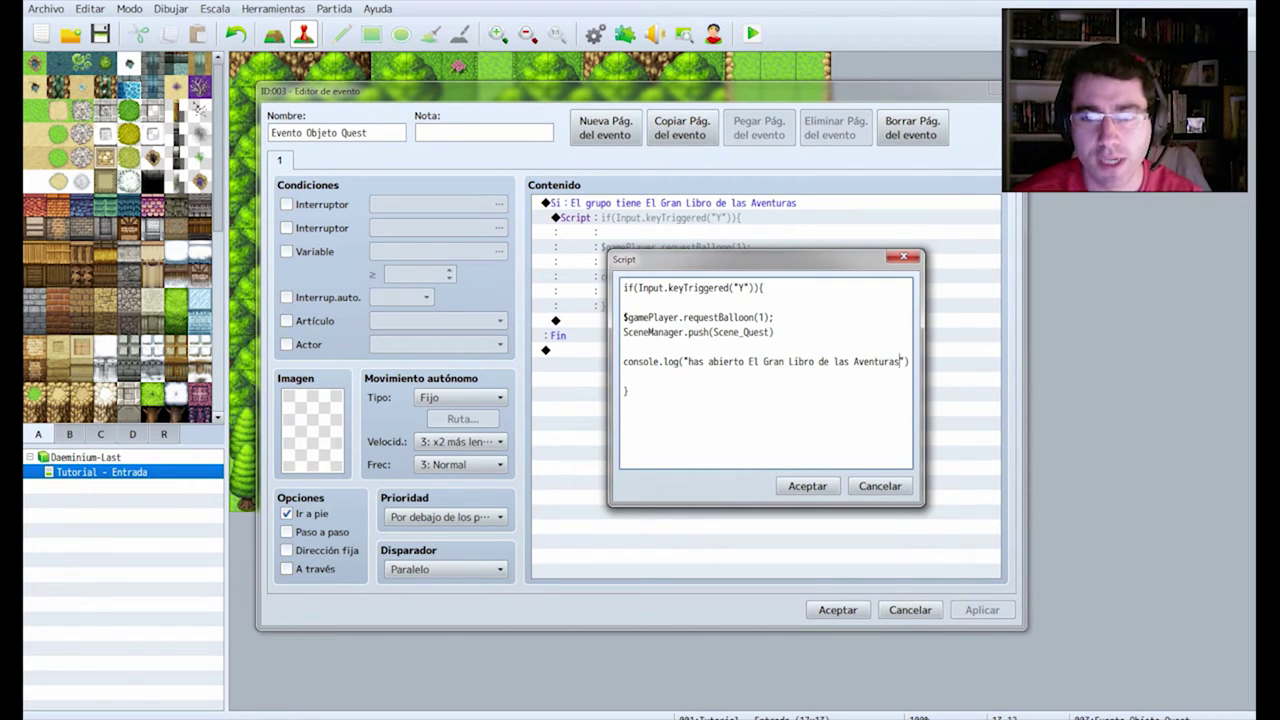
{"action": "type", "text": ";"}
{"action": "left_click", "coordinate": [807, 486]}
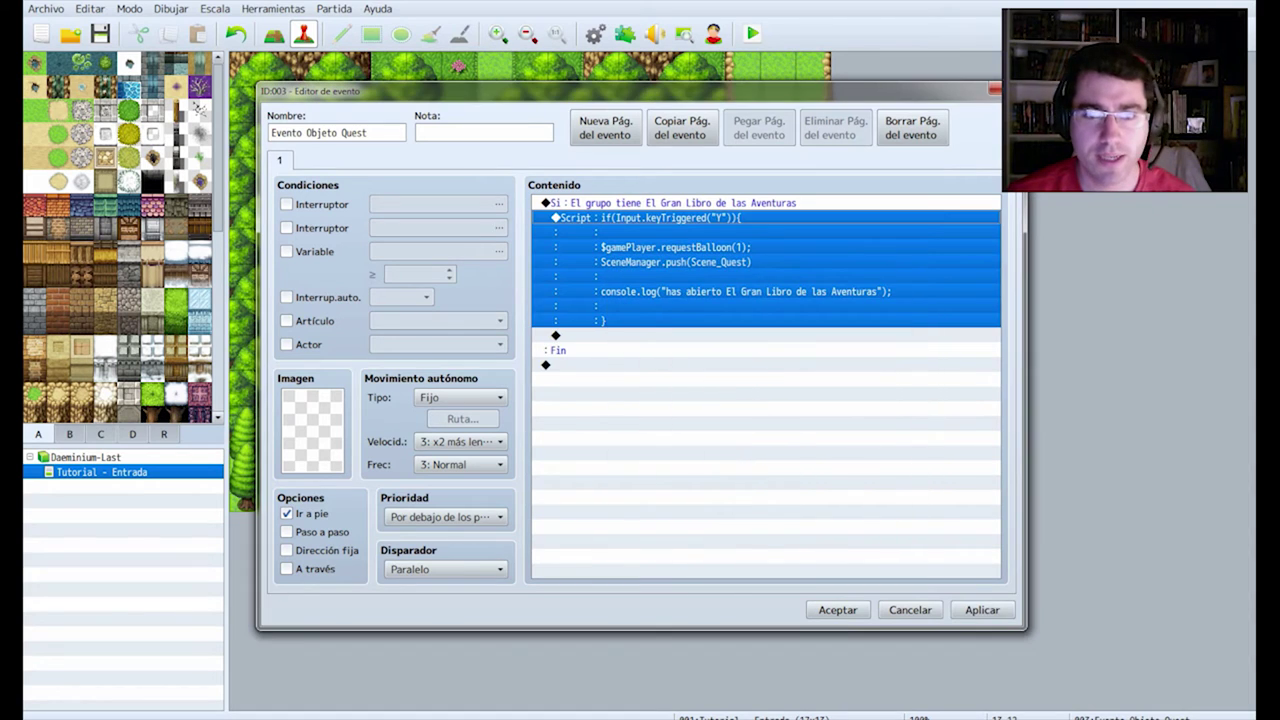
- Check the edited script lines in the event contents, and apply and accept the event changes
{"action": "left_click", "coordinate": [766, 306]}
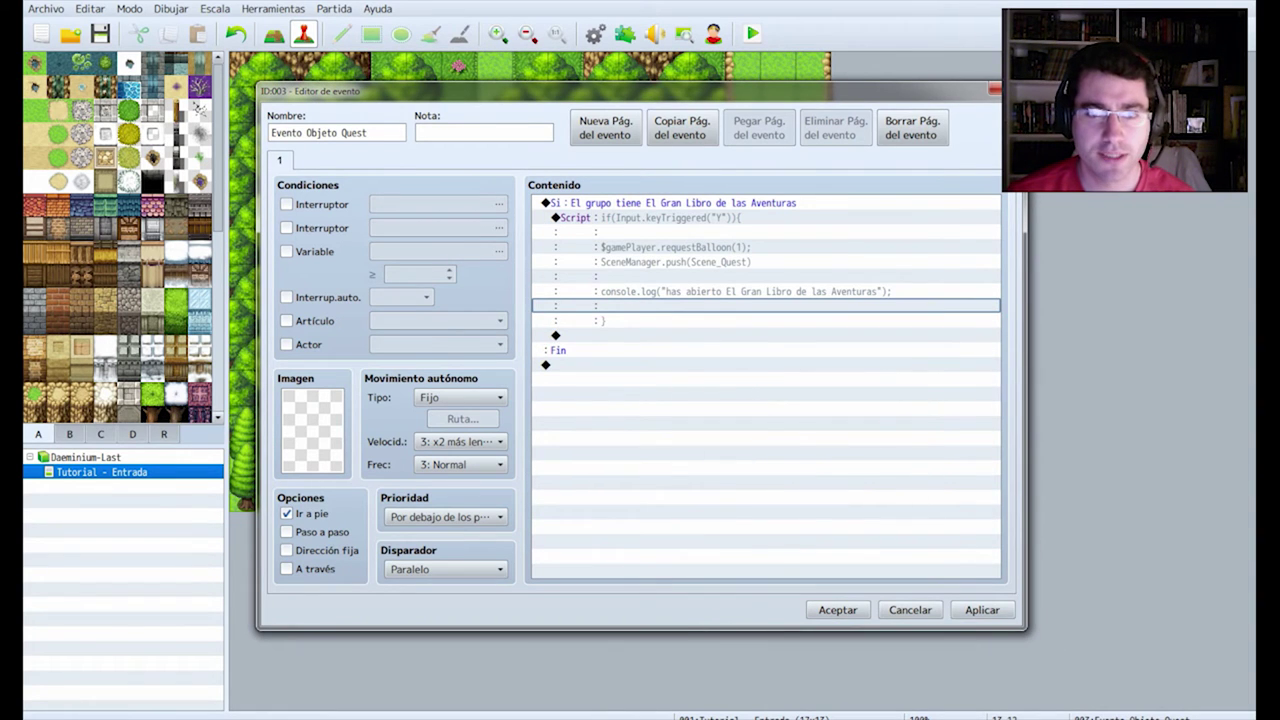
{"action": "left_click", "coordinate": [675, 261]}
{"action": "left_click", "coordinate": [675, 276]}
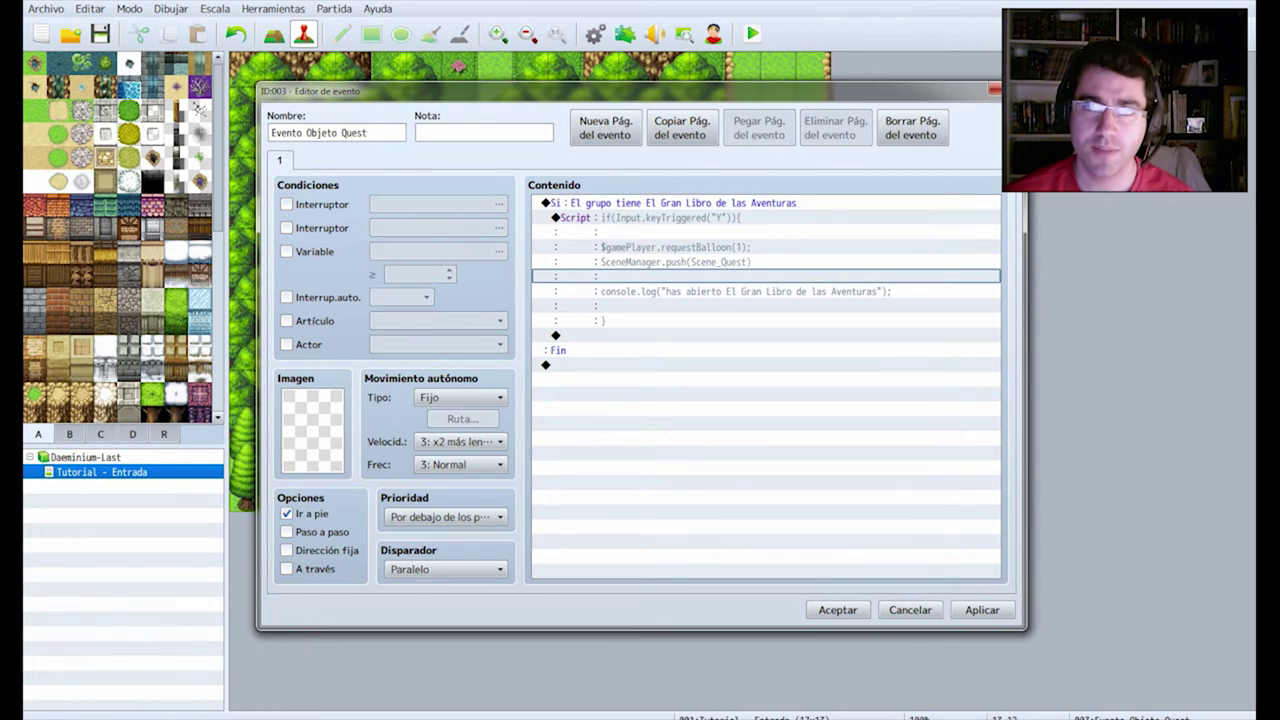
{"action": "left_click", "coordinate": [982, 609]}
{"action": "left_click", "coordinate": [838, 609]}
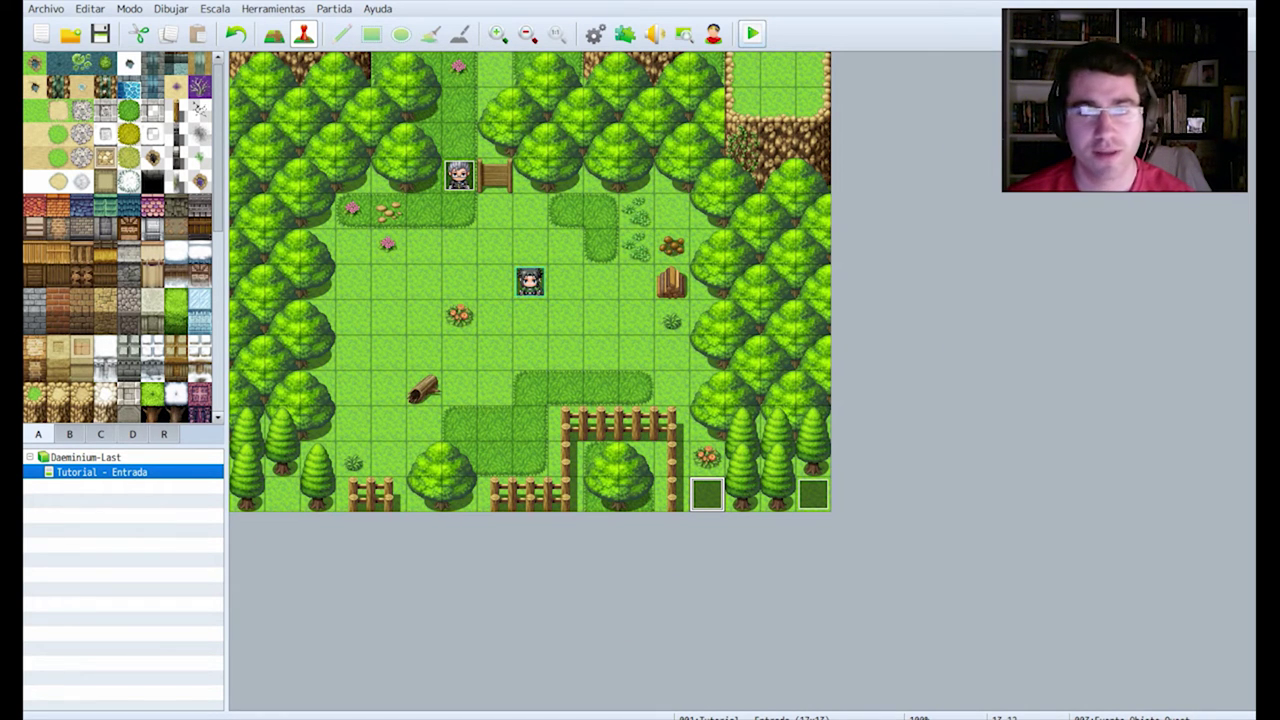
- Start a playtest, saving the project changes, and advance through the welcome messages
{"action": "left_click", "coordinate": [752, 34]}
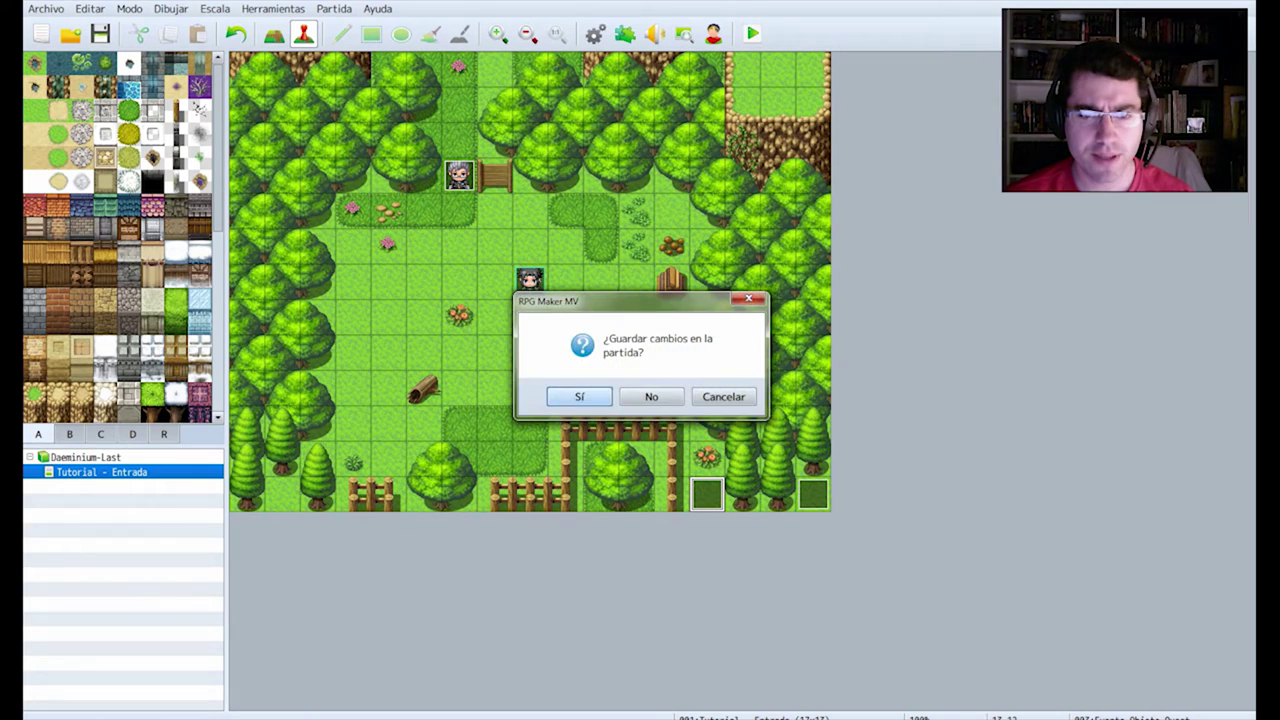
{"action": "left_click", "coordinate": [579, 397]}
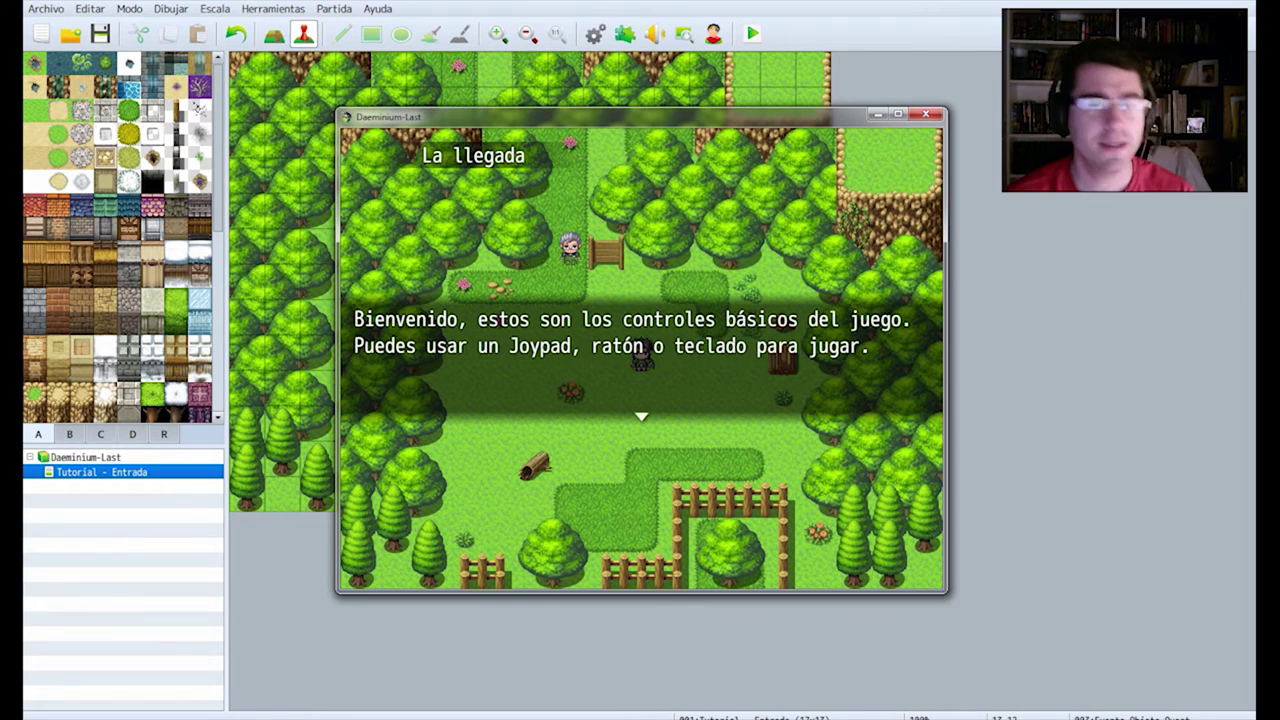
{"action": "key", "text": "Return"}
{"action": "key", "text": "Return"}
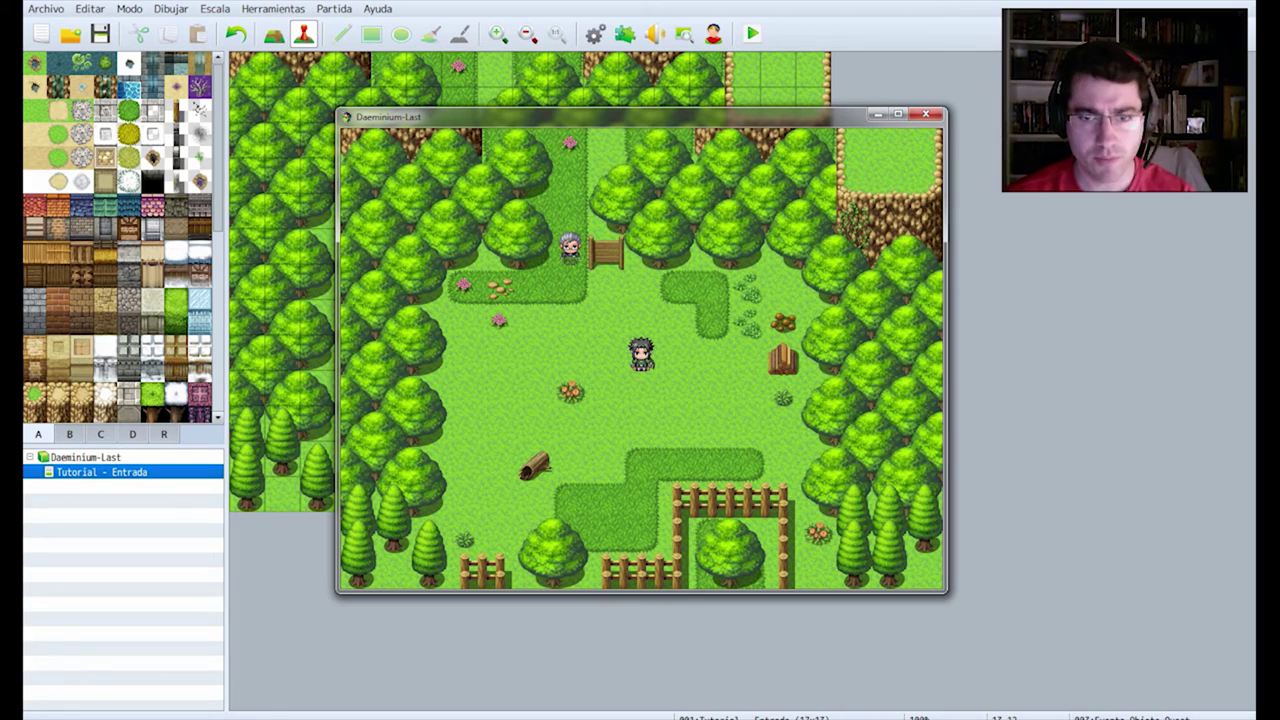
- Open the developer console of the running game, and move and narrow its window to fit beside the game
{"action": "key", "text": "F9"}
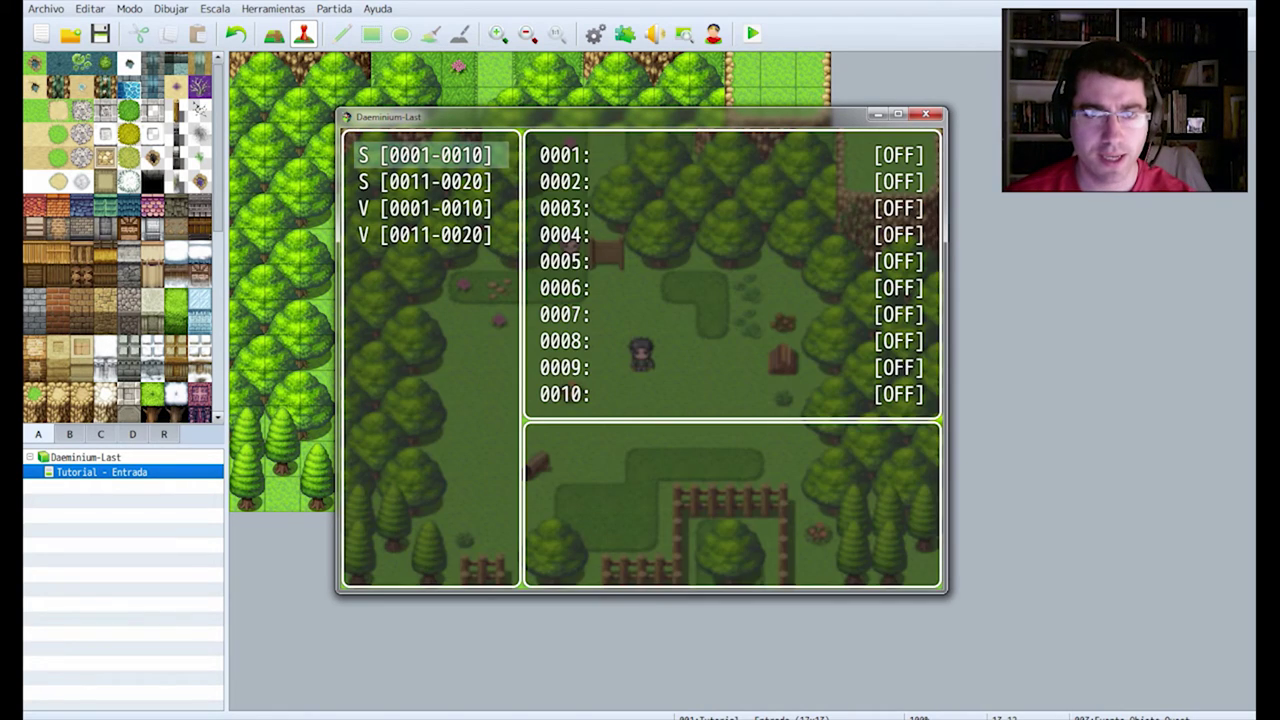
{"action": "key", "text": "Escape"}
{"action": "key", "text": "F8"}
{"action": "left_click_drag", "start_coordinate": [640, 164], "coordinate": [292, 245]}
{"action": "left_click_drag", "start_coordinate": [94, 245], "coordinate": [100, 162]}
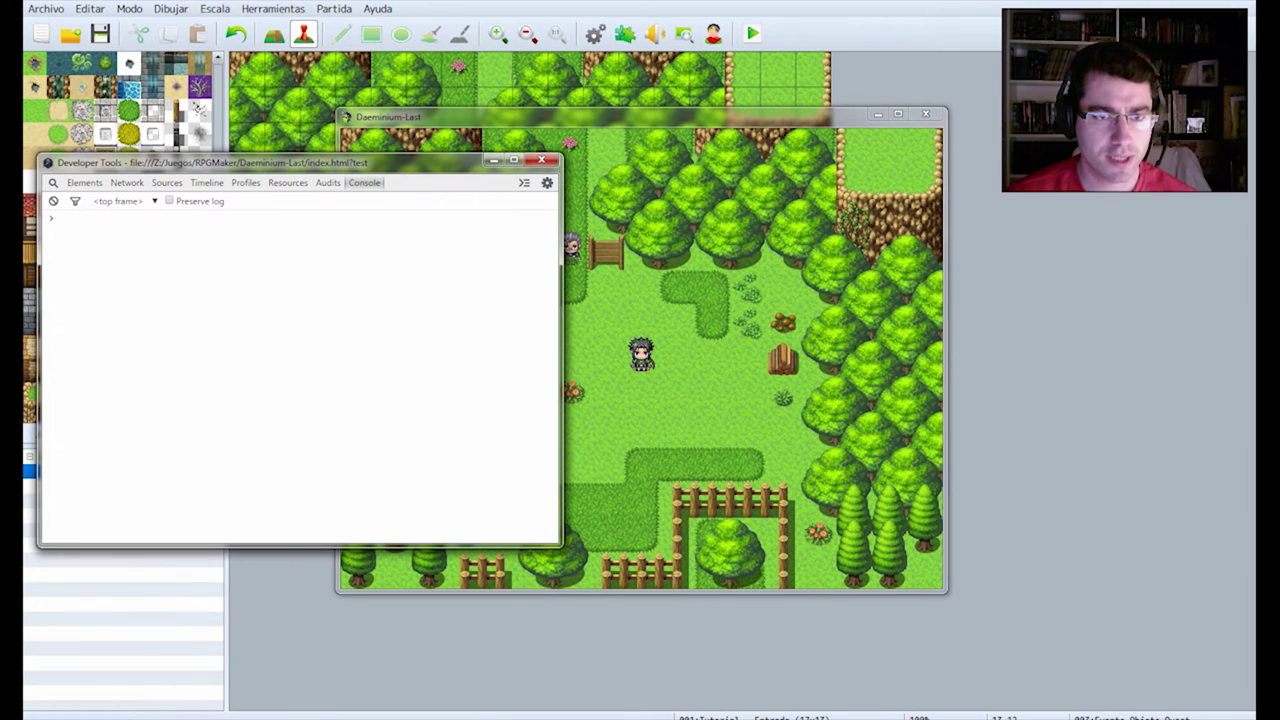
{"action": "left_click_drag", "start_coordinate": [561, 352], "coordinate": [334, 352]}
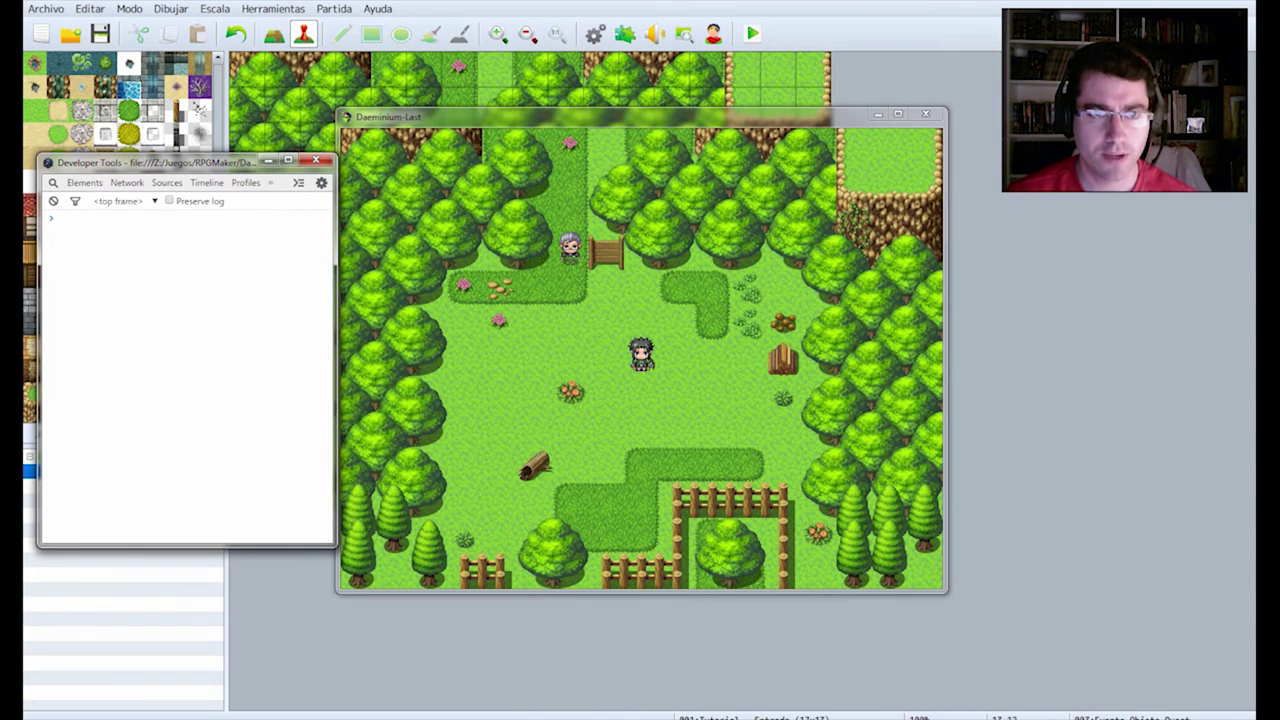
- Return to the game, walk the character to the grey-haired man beside the gate, and talk to him
{"action": "key", "text": "alt+Tab"}
{"action": "key", "text": "Down"}
{"action": "key", "text": "Left"}
{"action": "key", "text": "Up"}
{"action": "key", "text": "Up"}
{"action": "key", "text": "Left"}
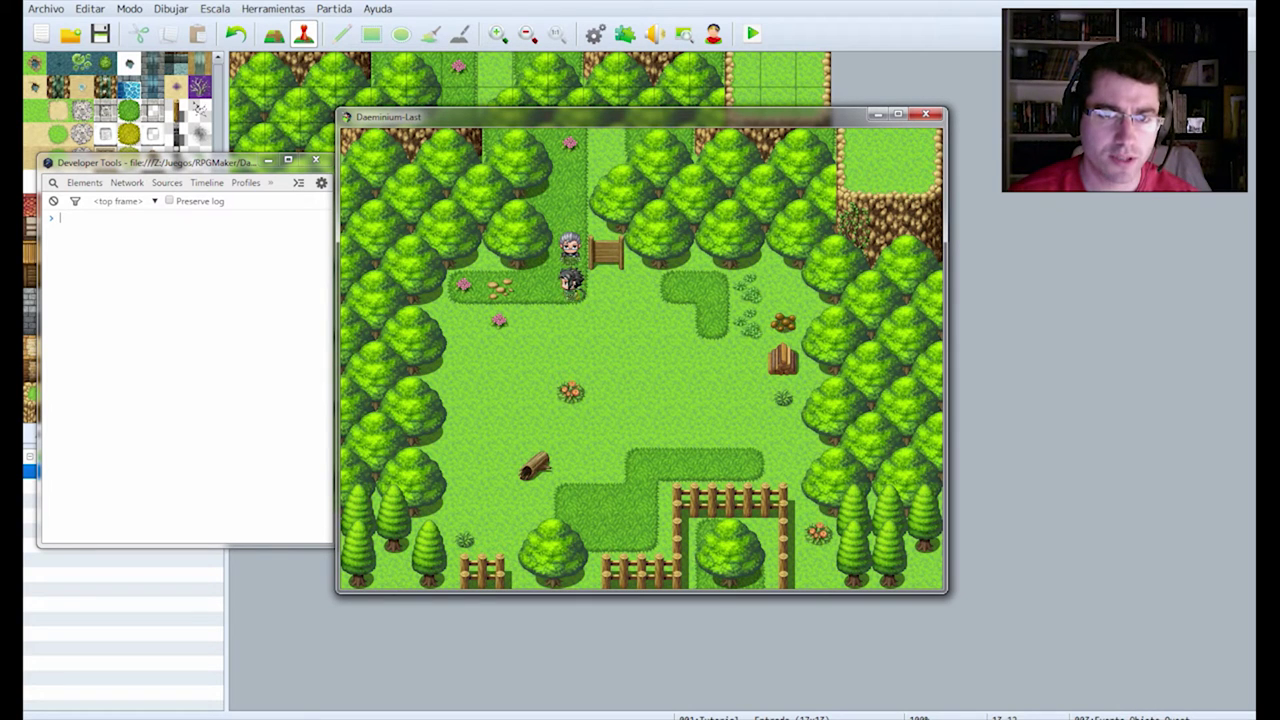
{"action": "key", "text": "Up"}
{"action": "key", "text": "Return"}
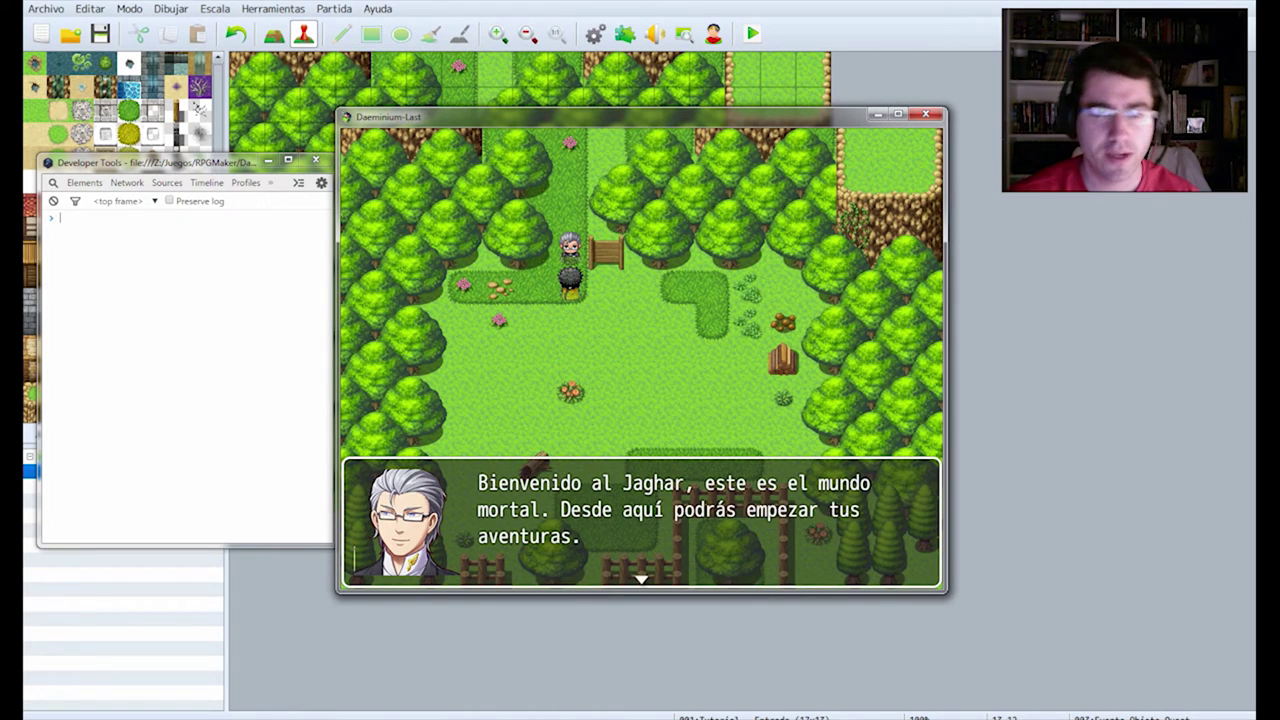
- Advance the grey-haired man's dialogue, accept the default character name, and choose the Mago class
{"action": "key", "text": "Return"}
{"action": "key", "text": "Return"}
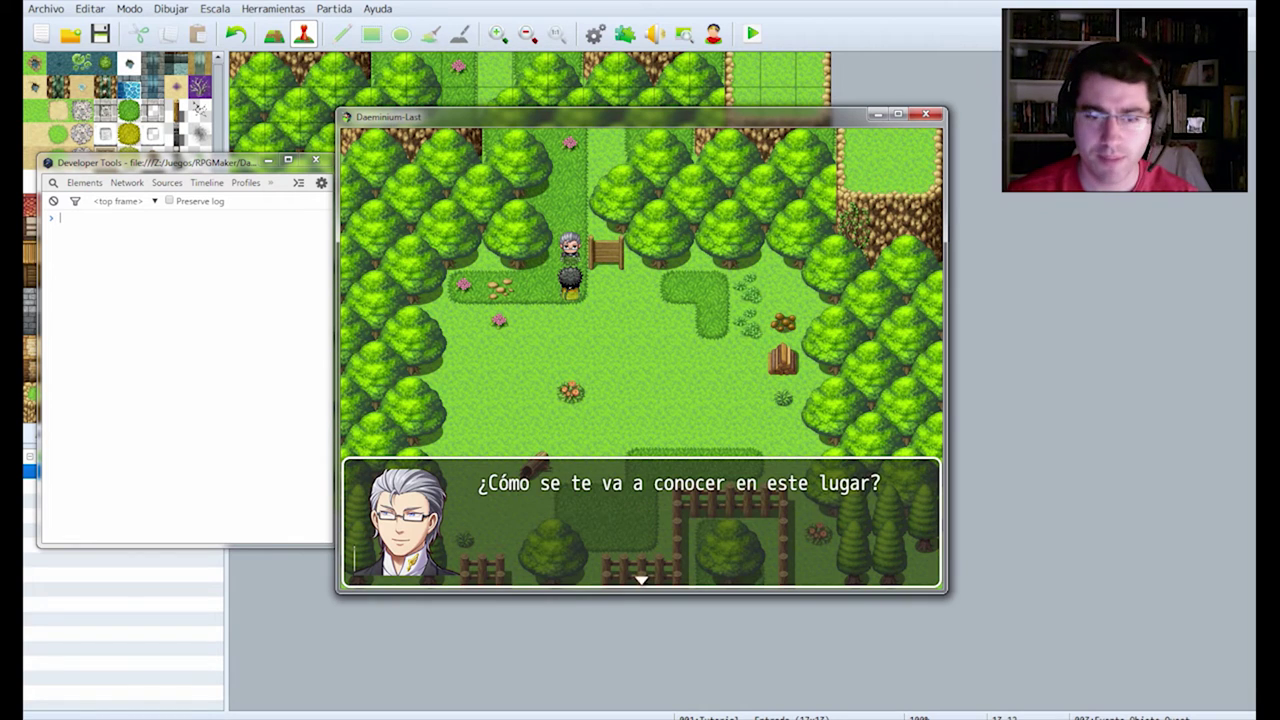
{"action": "key", "text": "Return"}
{"action": "key", "text": "Left"}
{"action": "key", "text": "Up"}
{"action": "key", "text": "Return"}
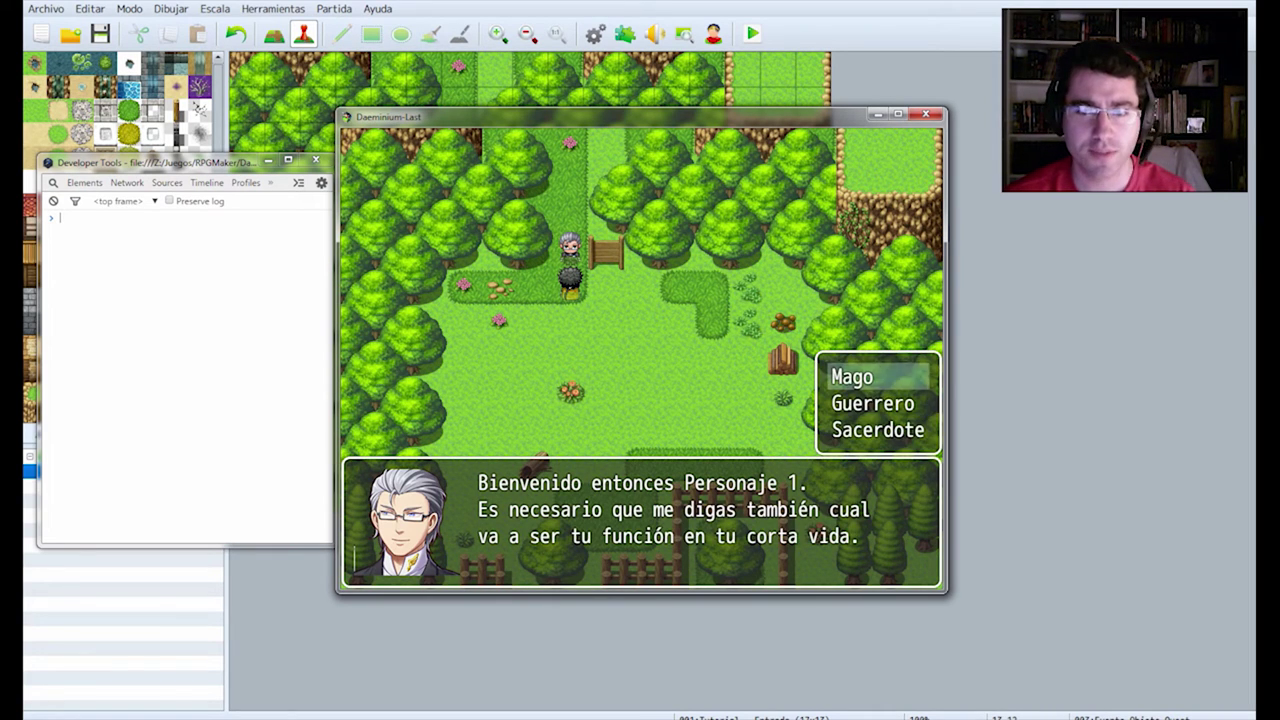
{"action": "key", "text": "Return"}
{"action": "key", "text": "Return"}
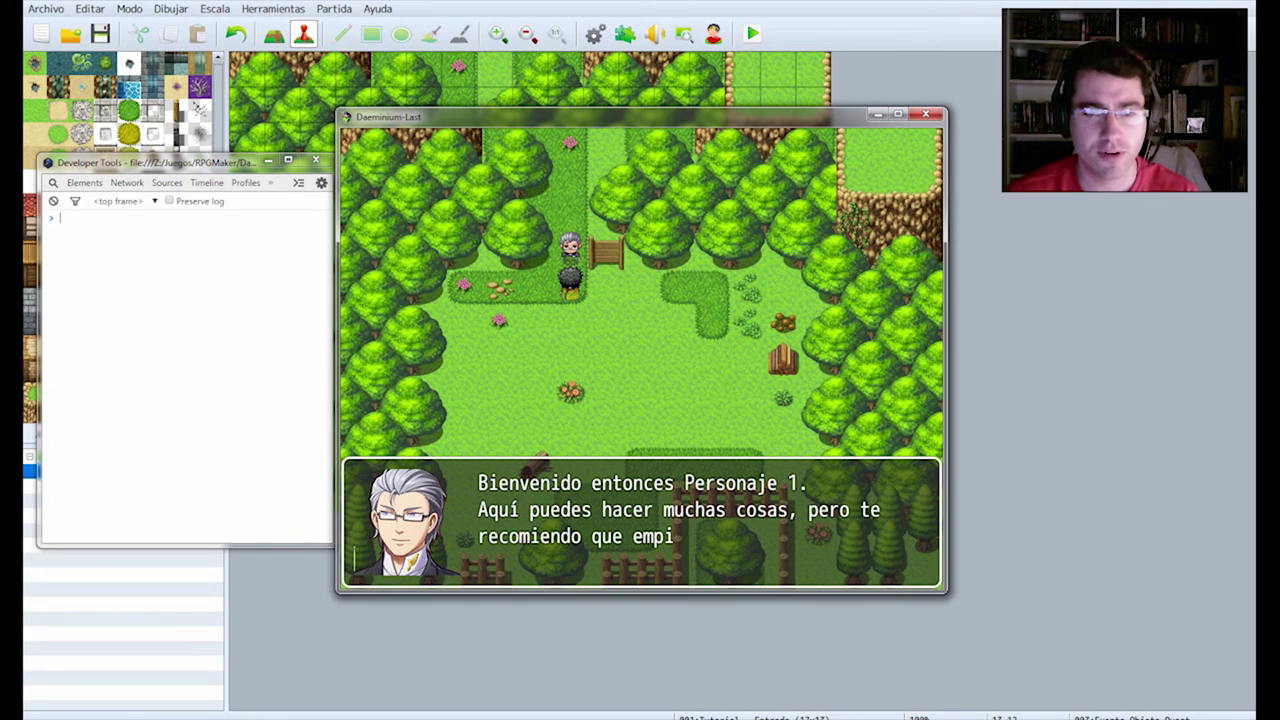
- Read through the rest of the grey-haired man's dialogue about the task and the adventure book until it ends
{"action": "key", "text": "Return"}
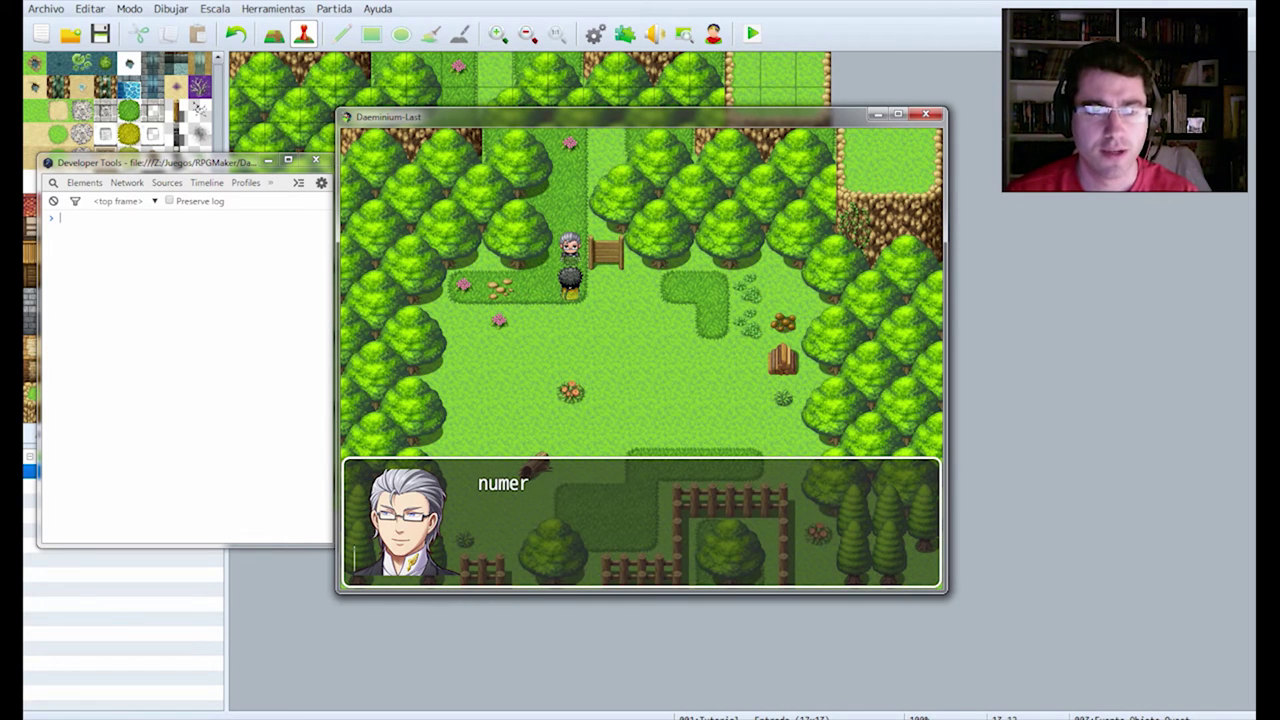
{"action": "key", "text": "Return"}
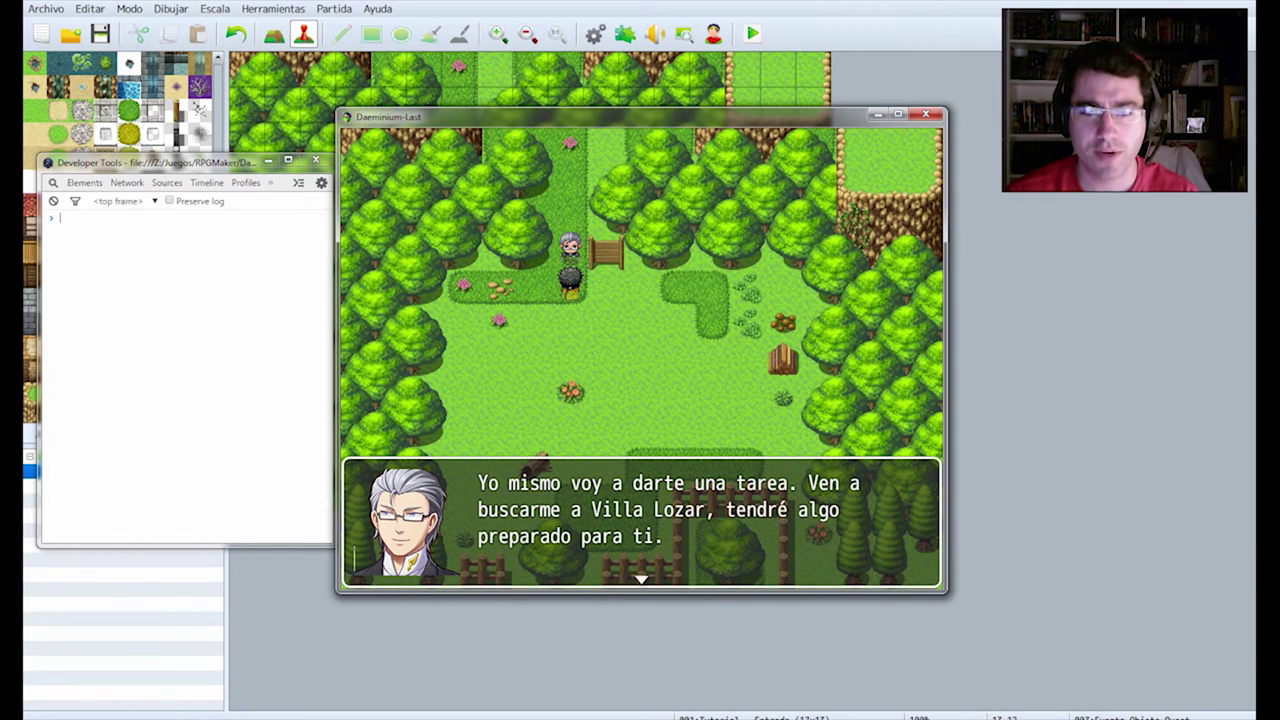
{"action": "key", "text": "Return"}
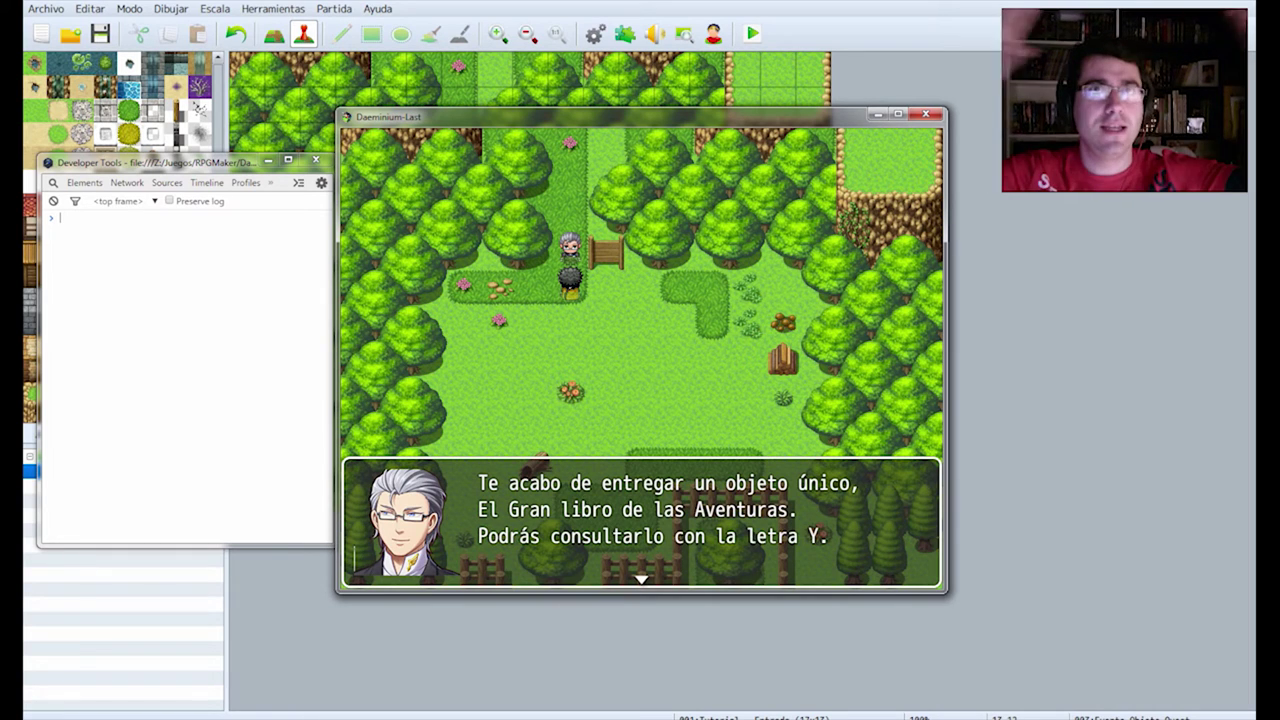
{"action": "key", "text": "Return"}
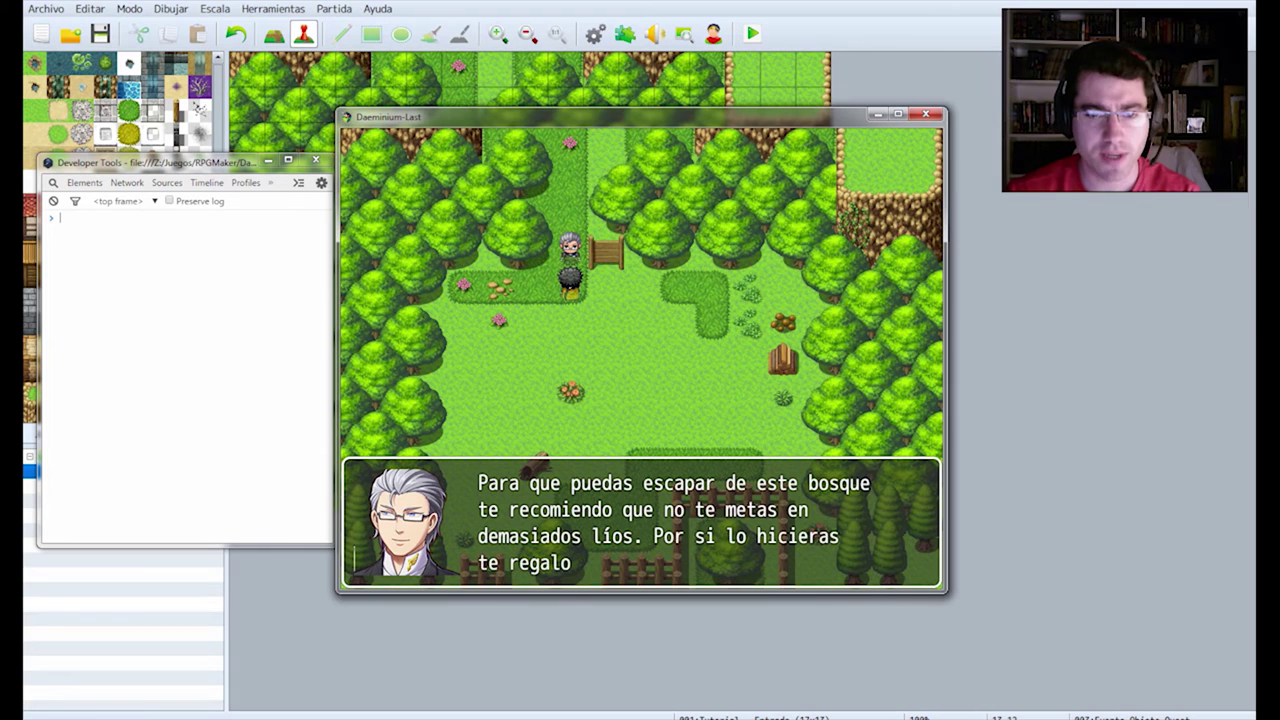
{"action": "key", "text": "Return"}
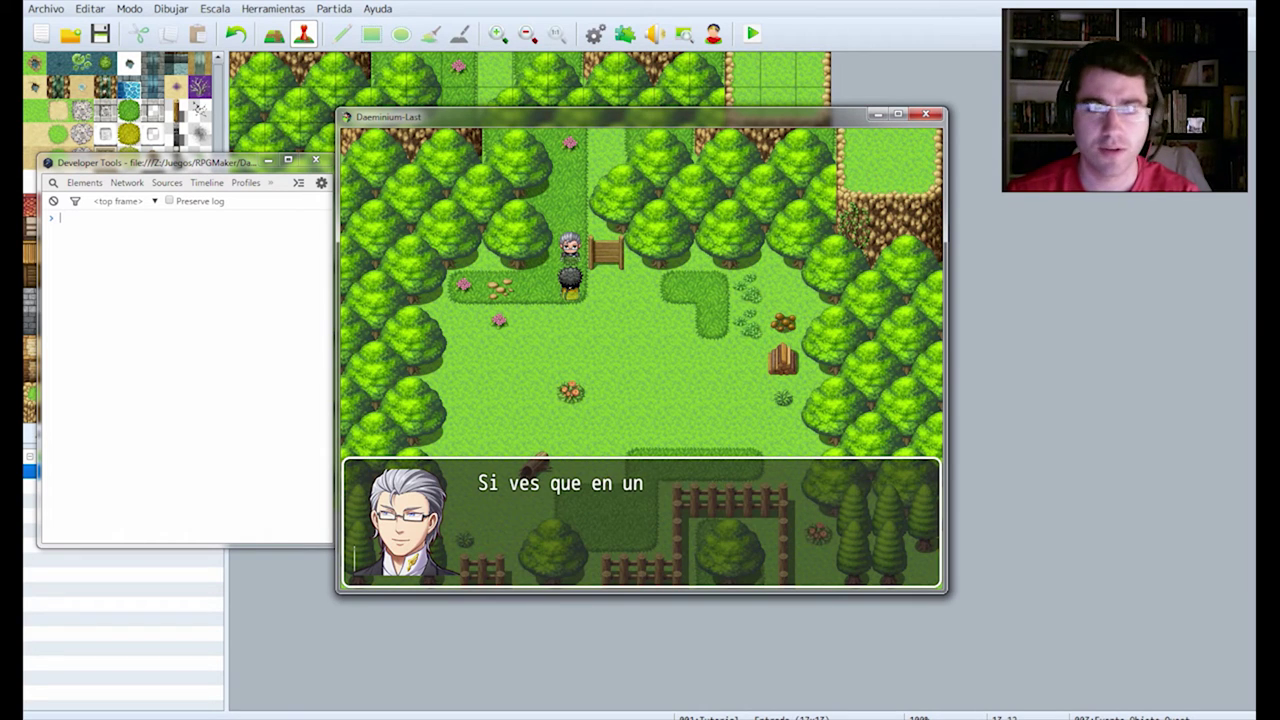
{"action": "key", "text": "Return"}
{"action": "key", "text": "Return"}
{"action": "key", "text": "Return"}
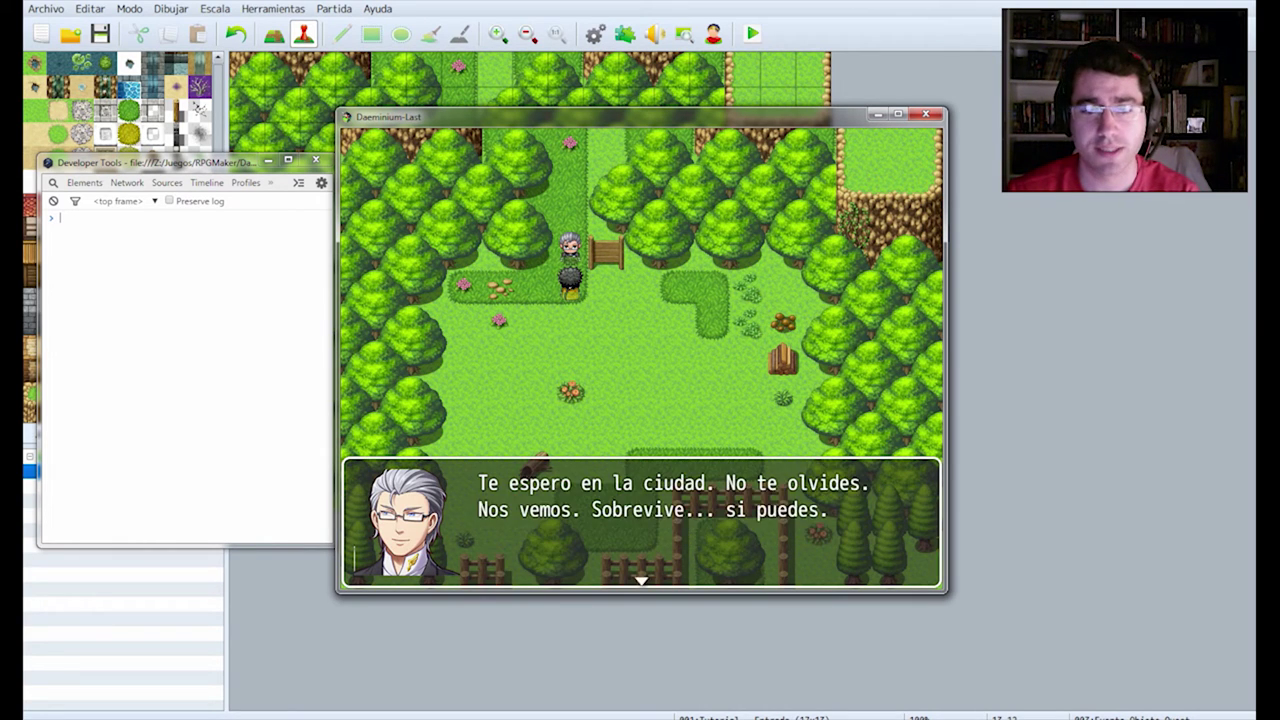
{"action": "key", "text": "Return"}
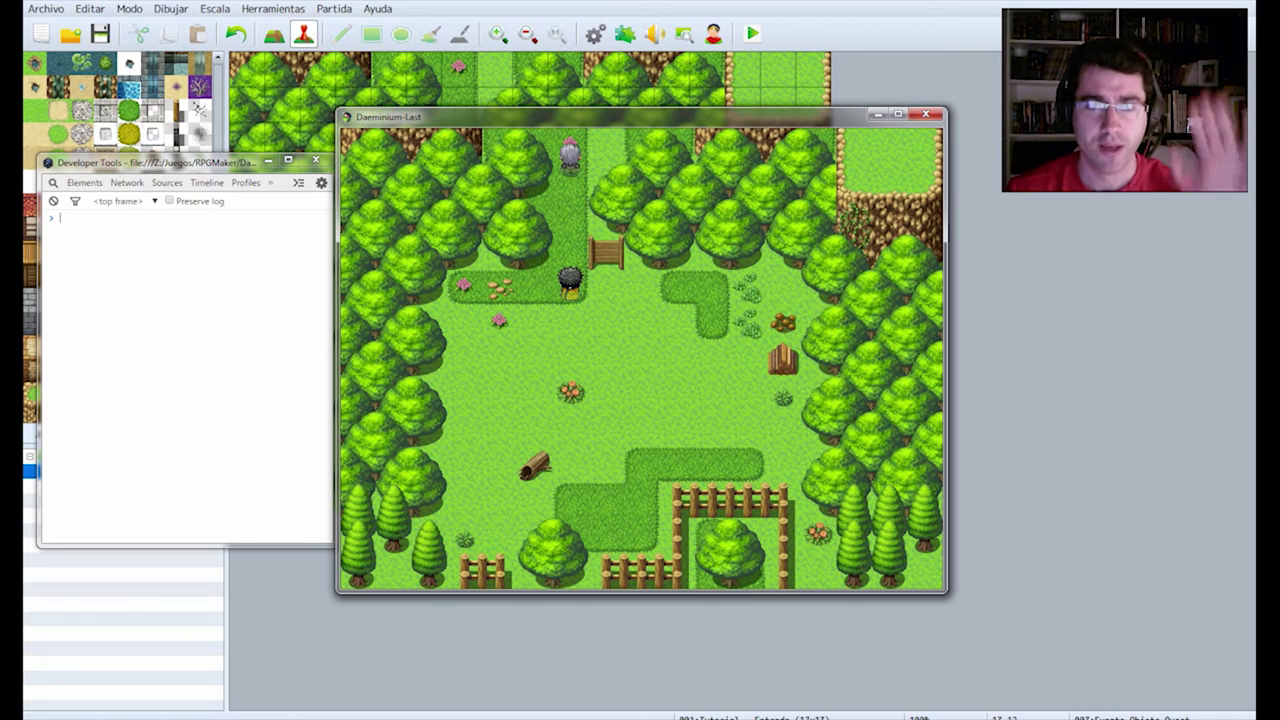
- Move the character one tile down, try to open the quest log, and close the playtest
{"action": "key", "text": "Down"}
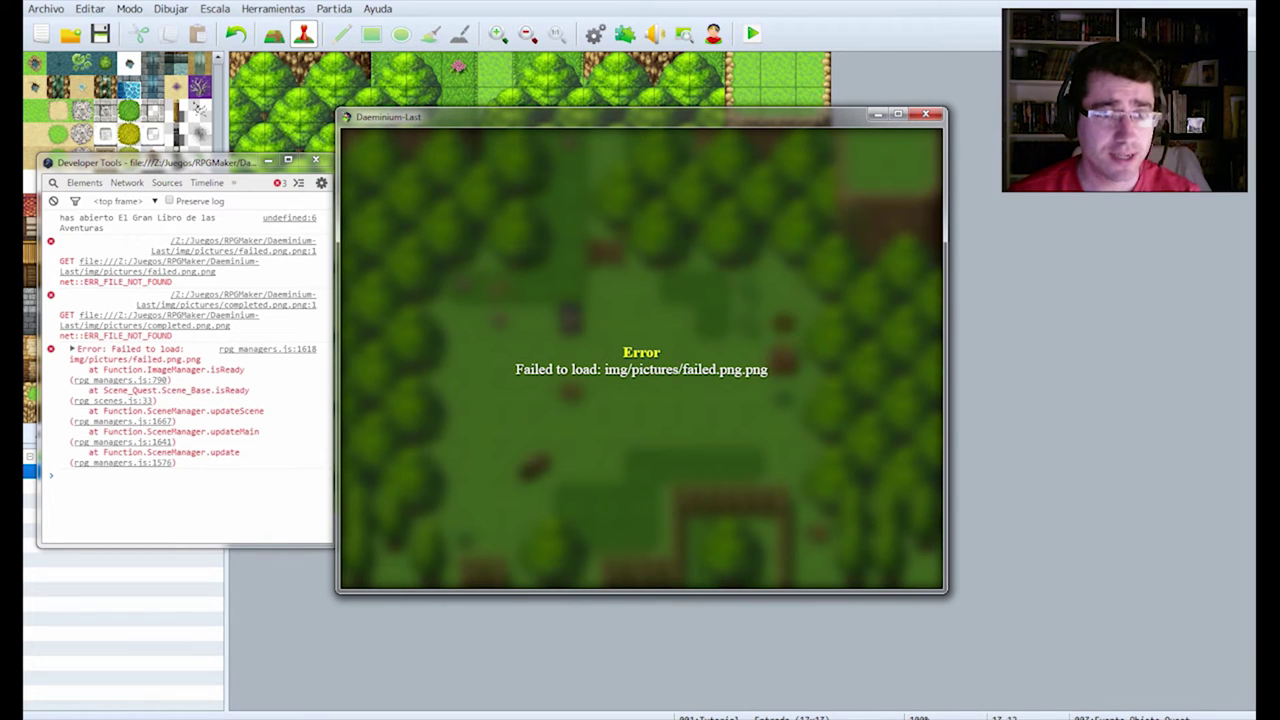
{"action": "left_click", "coordinate": [925, 114]}
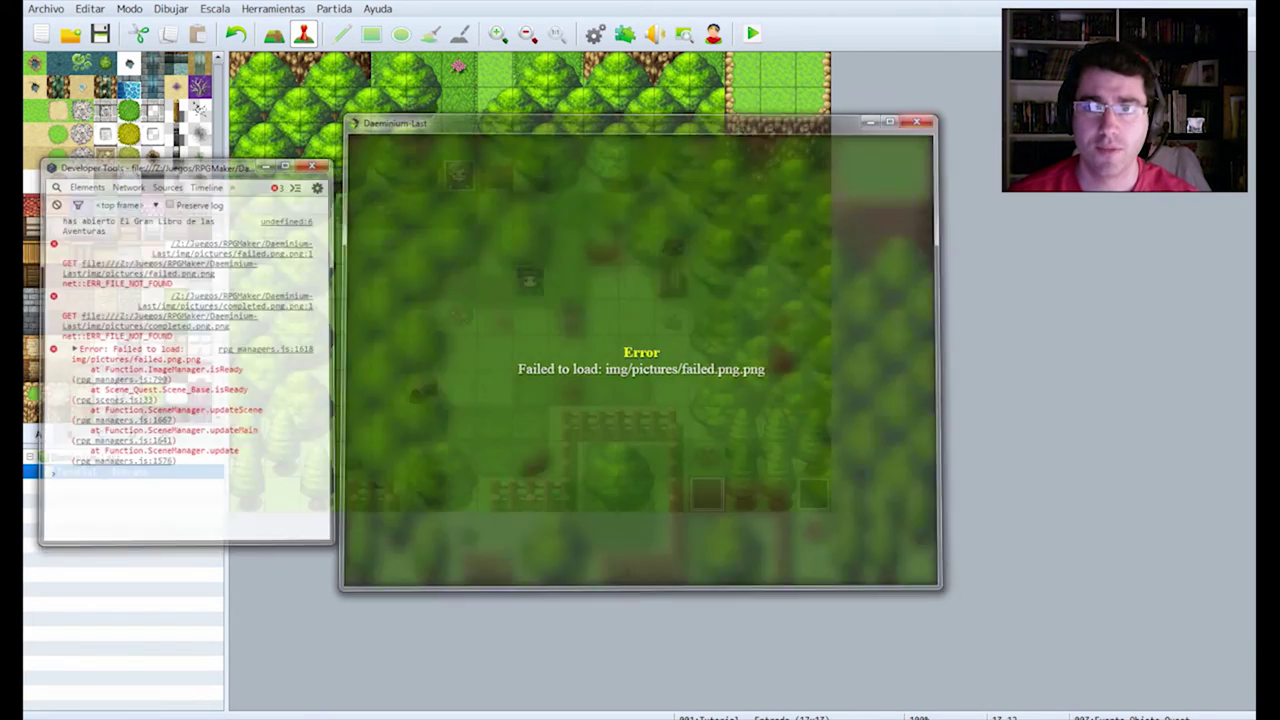
- Set the GameusQuestSystem plugin's Completed Image parameter to "completed", without the .png extension
{"action": "left_click", "coordinate": [624, 34]}
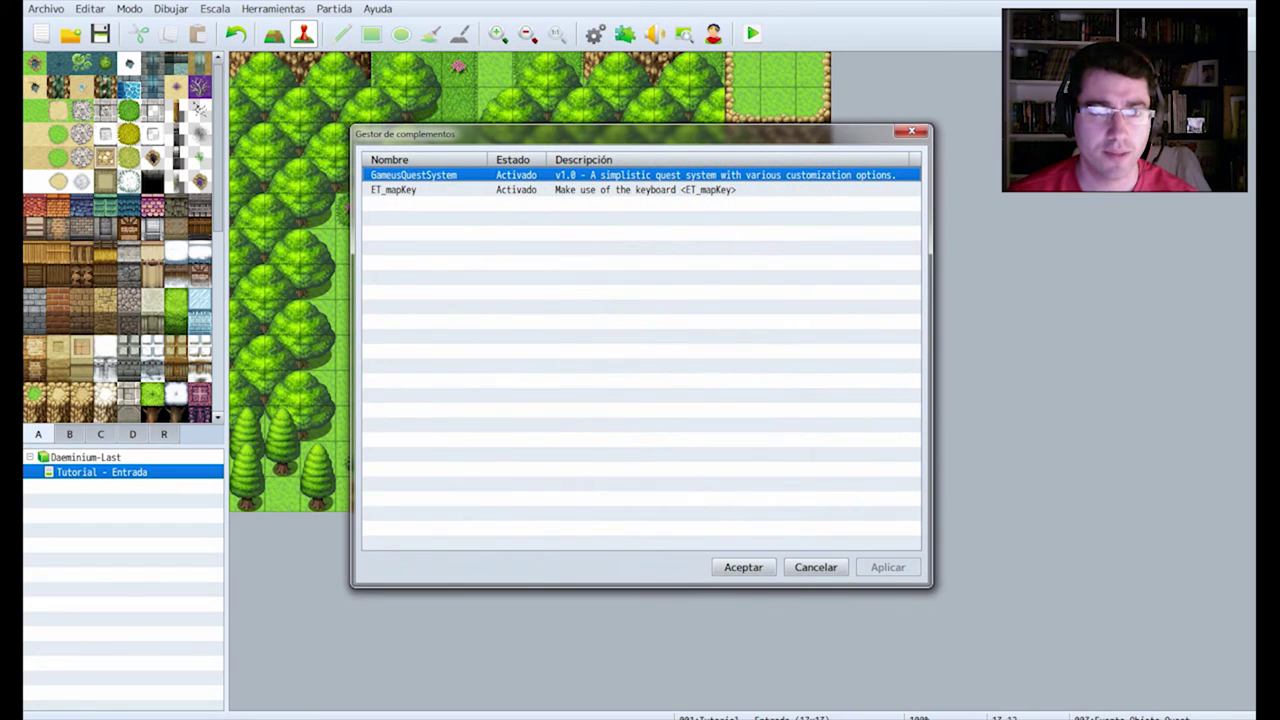
{"action": "double_click", "coordinate": [414, 175]}
{"action": "scroll", "coordinate": [636, 425], "scroll_direction": "down", "scroll_amount": 7}
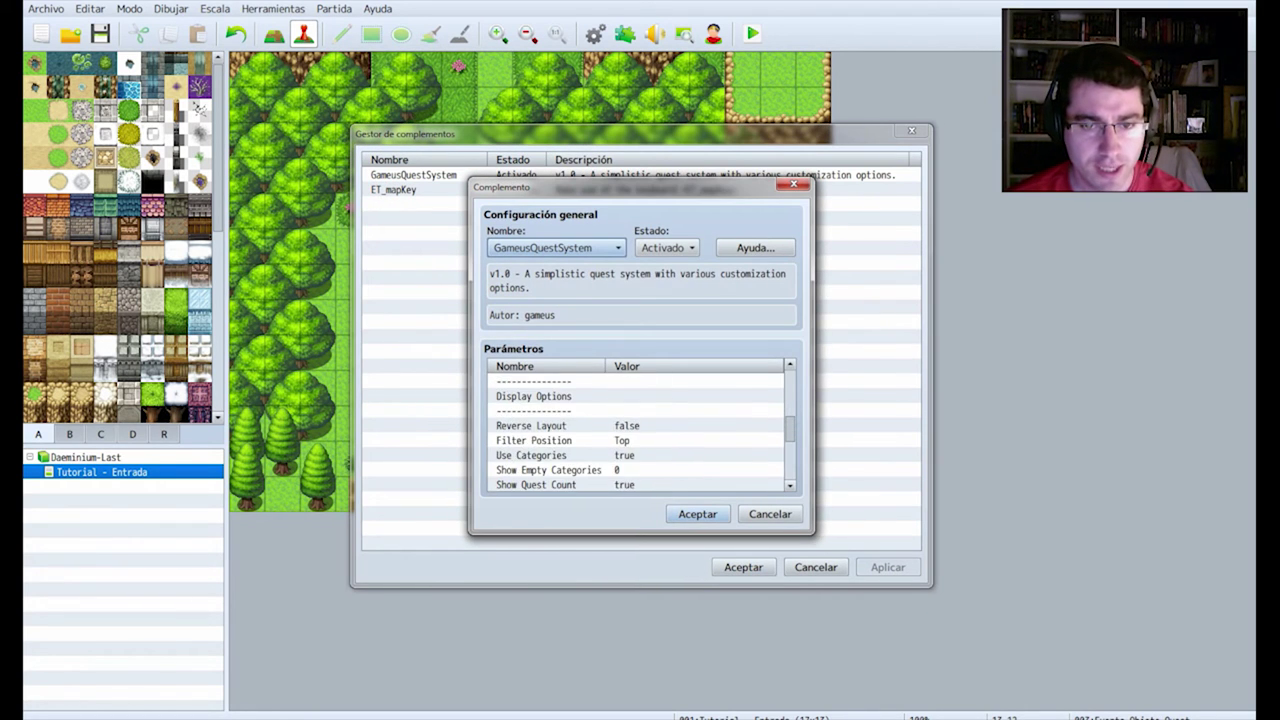
{"action": "scroll", "coordinate": [636, 425], "scroll_direction": "down", "scroll_amount": 3}
{"action": "double_click", "coordinate": [560, 440]}
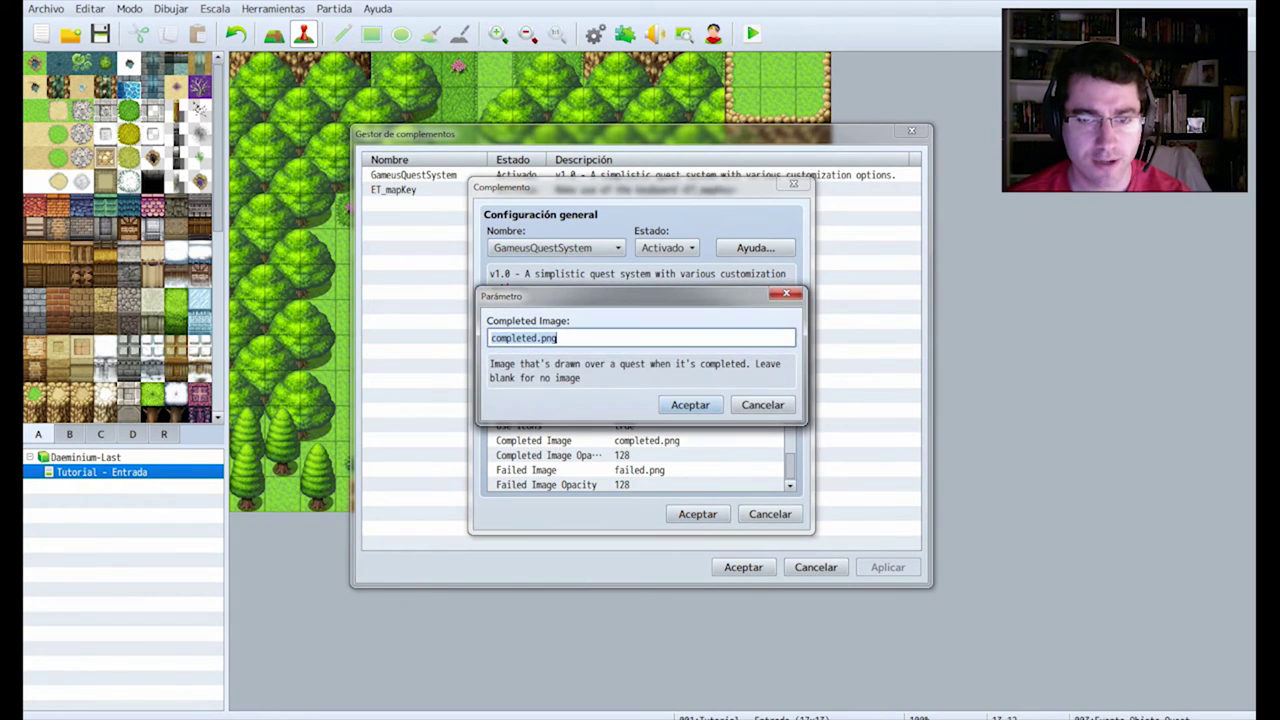
{"action": "key", "text": "End"}
{"action": "key", "text": "shift+Left"}
{"action": "key", "text": "shift+Left"}
{"action": "key", "text": "shift+Left"}
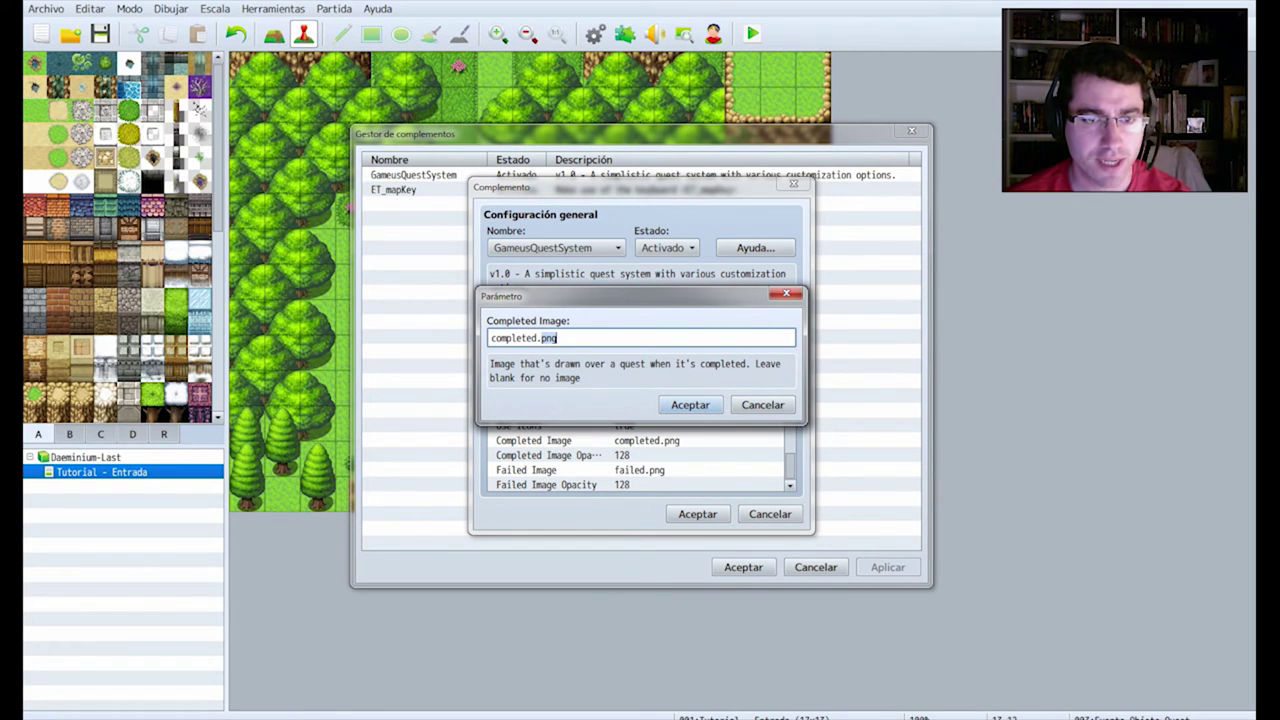
{"action": "key", "text": "BackSpace"}
{"action": "key", "text": "BackSpace"}
{"action": "key", "text": "Return"}
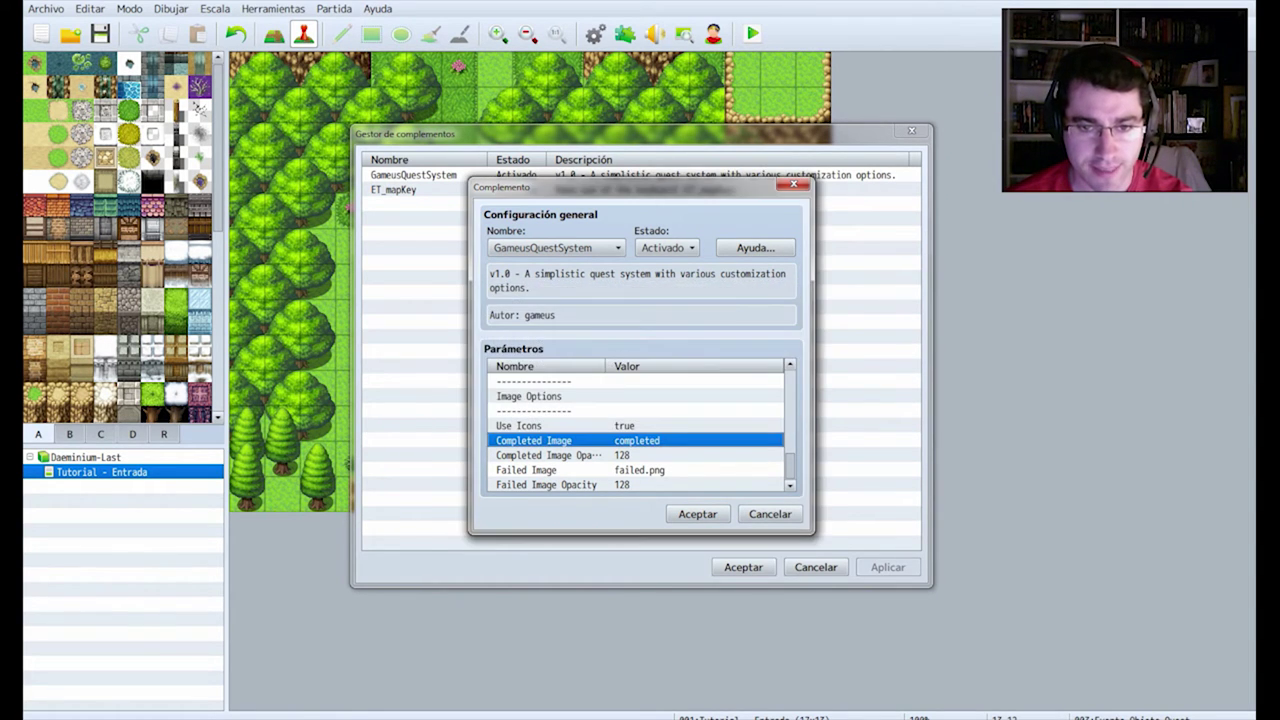
- Set the plugin's Failed Image parameter to "failed", without the extension, and accept the plugin changes
{"action": "double_click", "coordinate": [560, 470]}
{"action": "key", "text": "End"}
{"action": "key", "text": "BackSpace"}
{"action": "key", "text": "BackSpace"}
{"action": "key", "text": "BackSpace"}
{"action": "key", "text": "BackSpace"}
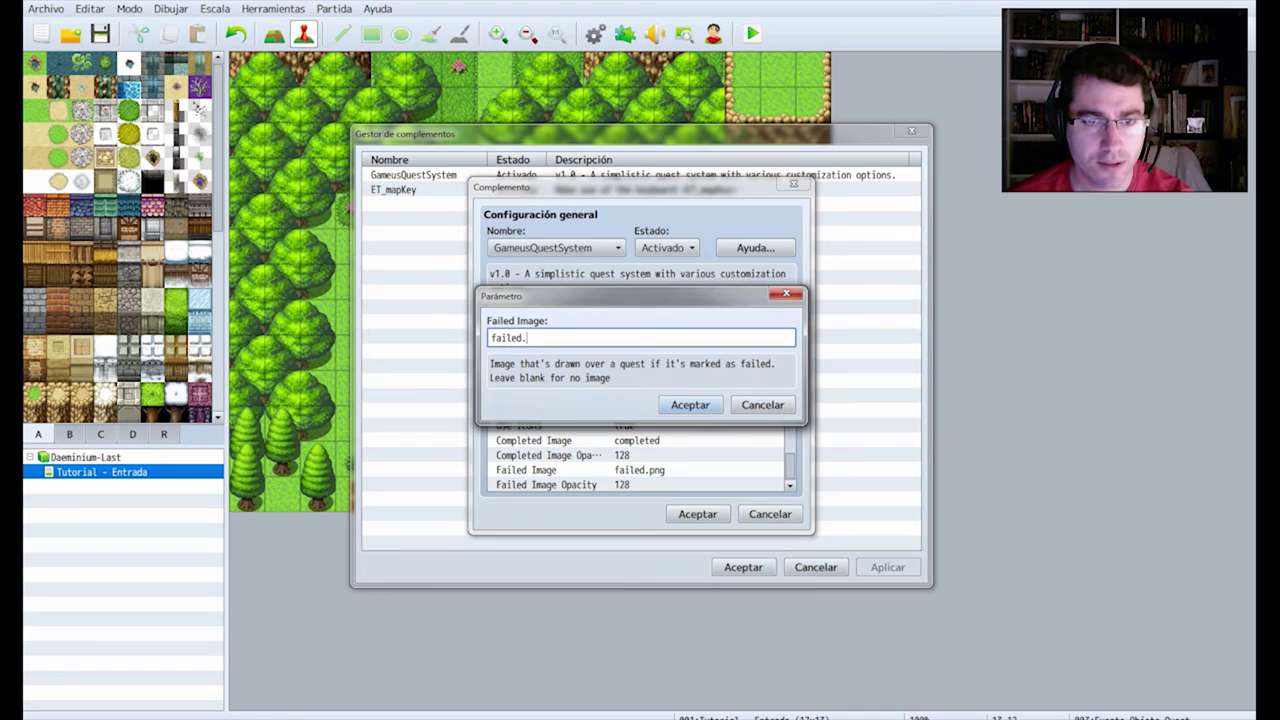
{"action": "key", "text": "Return"}
{"action": "key", "text": "Return"}
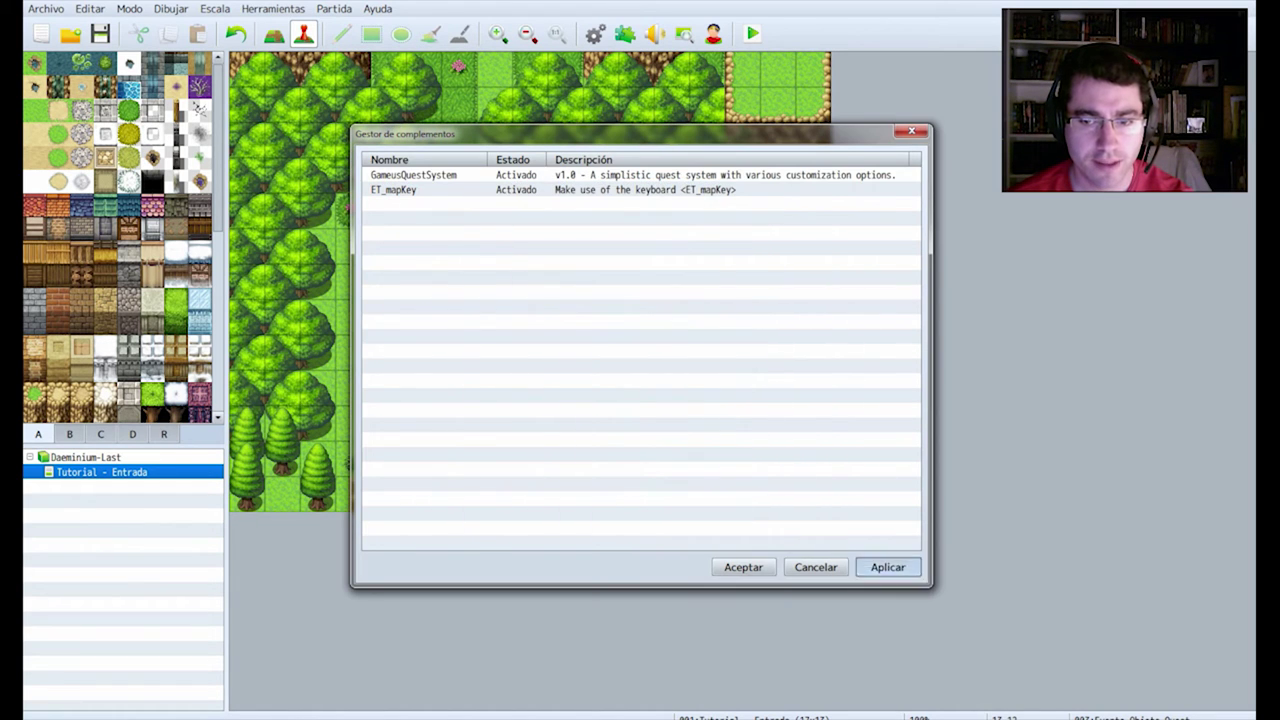
{"action": "key", "text": "Return"}
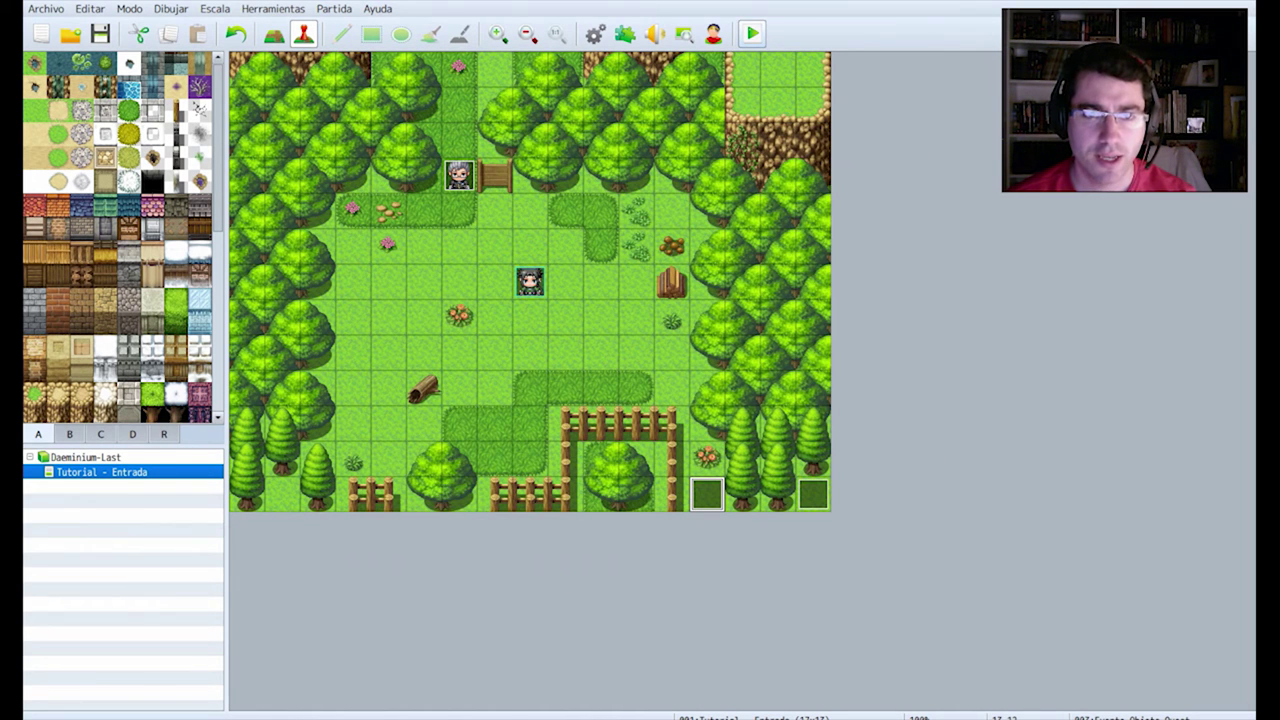
- Playtest the project with its changes saved, view the Tutorial quest's details in the quest log, and close the game
{"action": "left_click", "coordinate": [752, 33]}
{"action": "key", "text": "Return"}
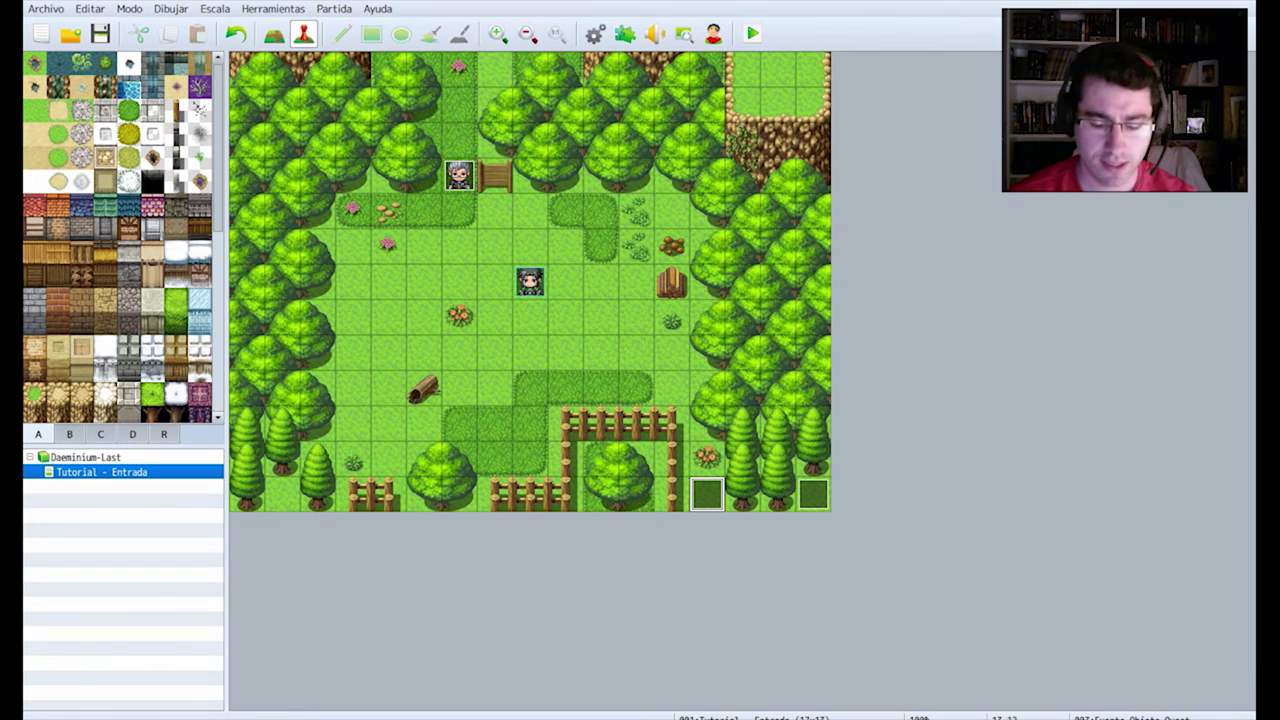
{"action": "key", "text": "Down"}
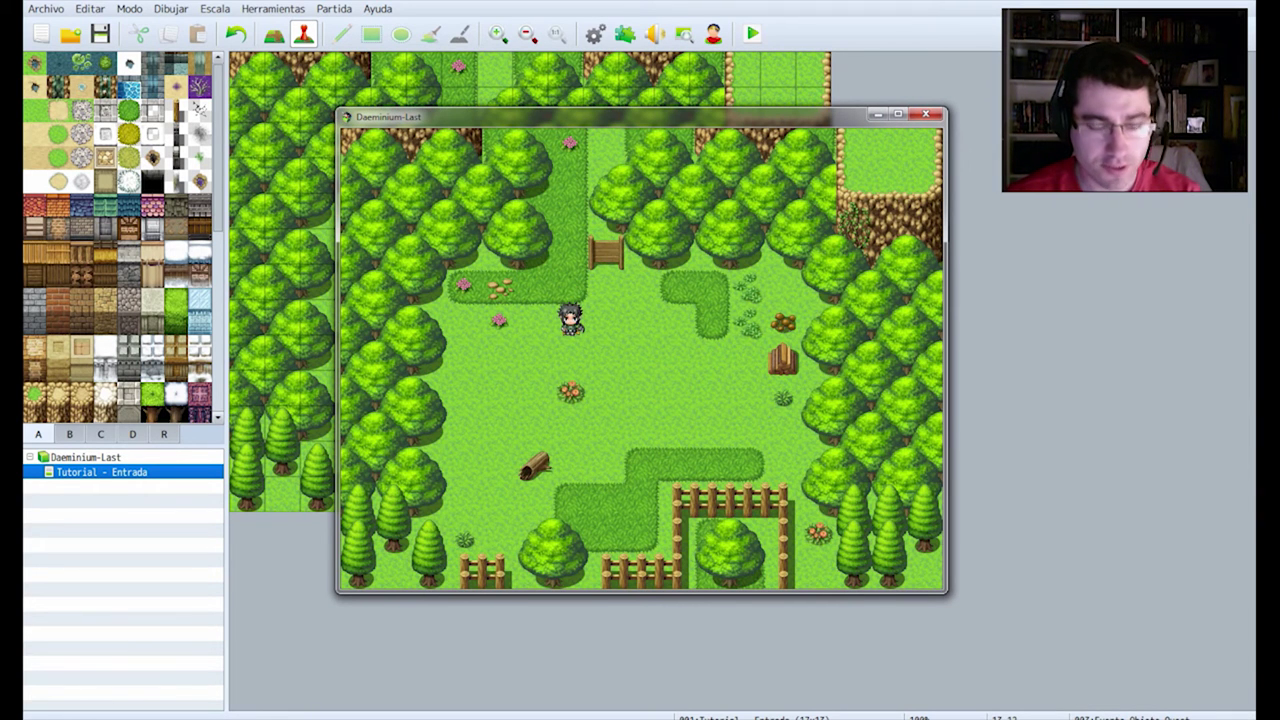
{"action": "key", "text": "q"}
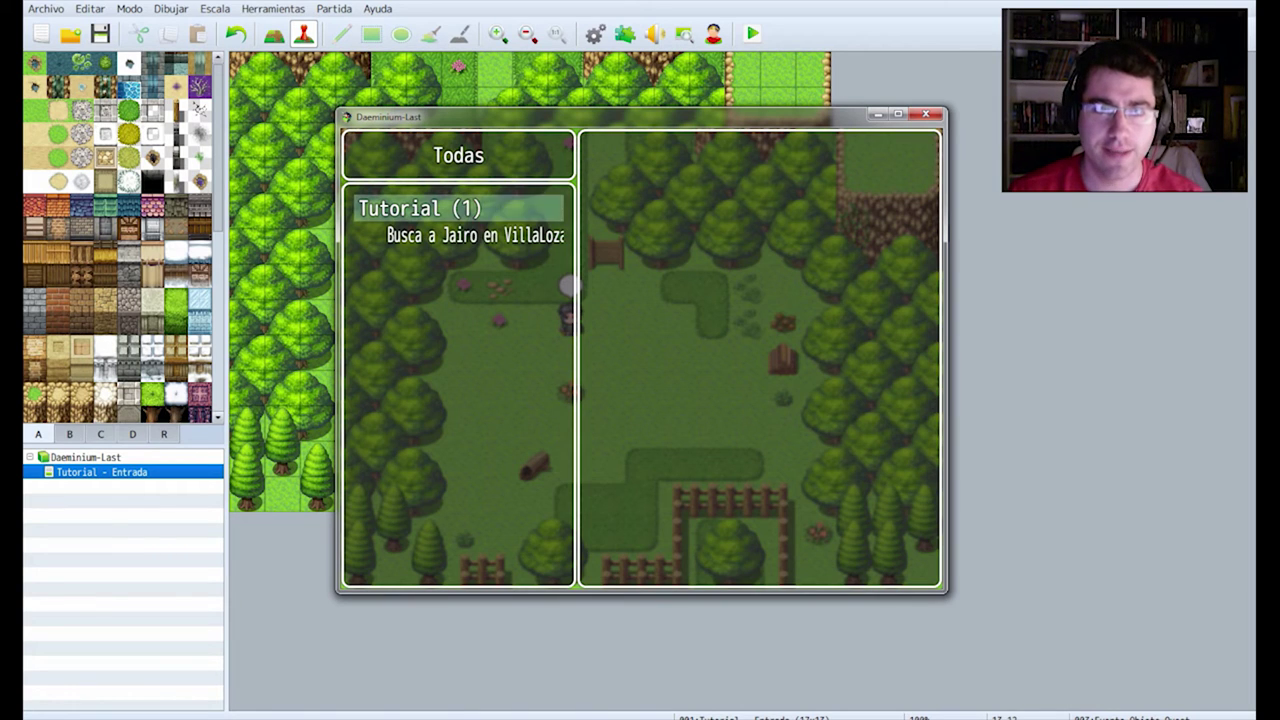
{"action": "key", "text": "Down"}
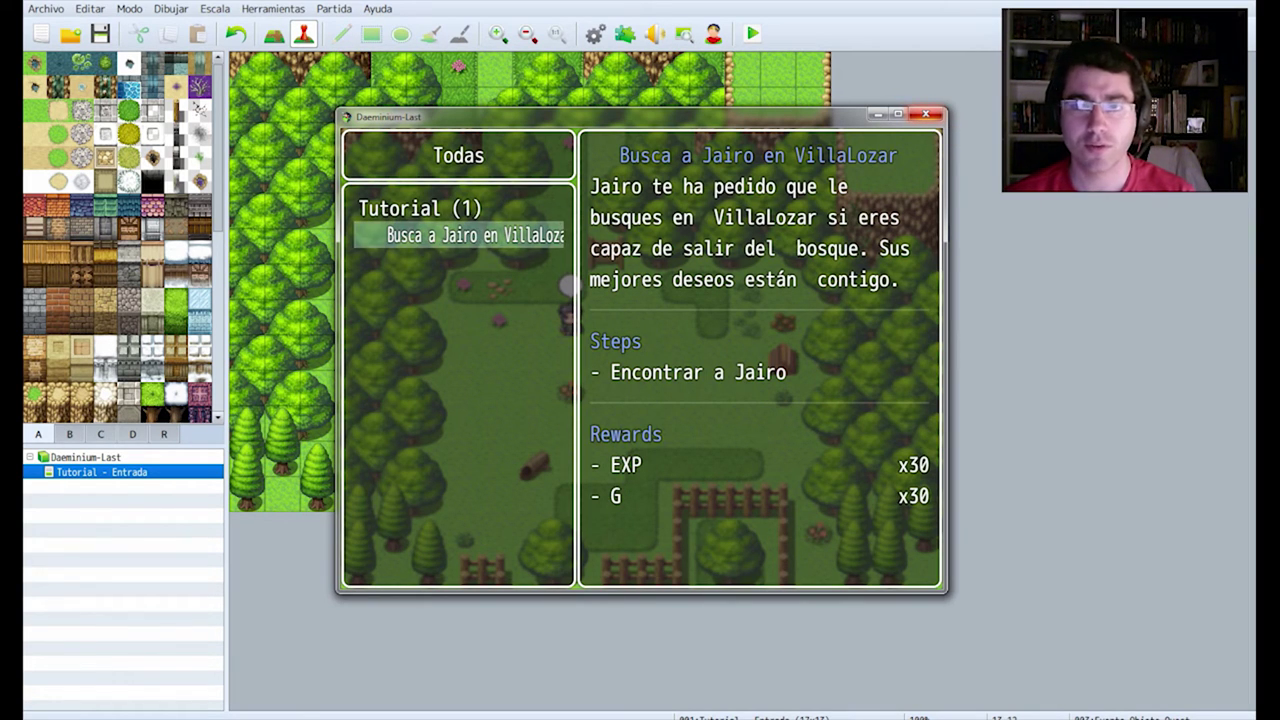
{"action": "left_click", "coordinate": [925, 114]}
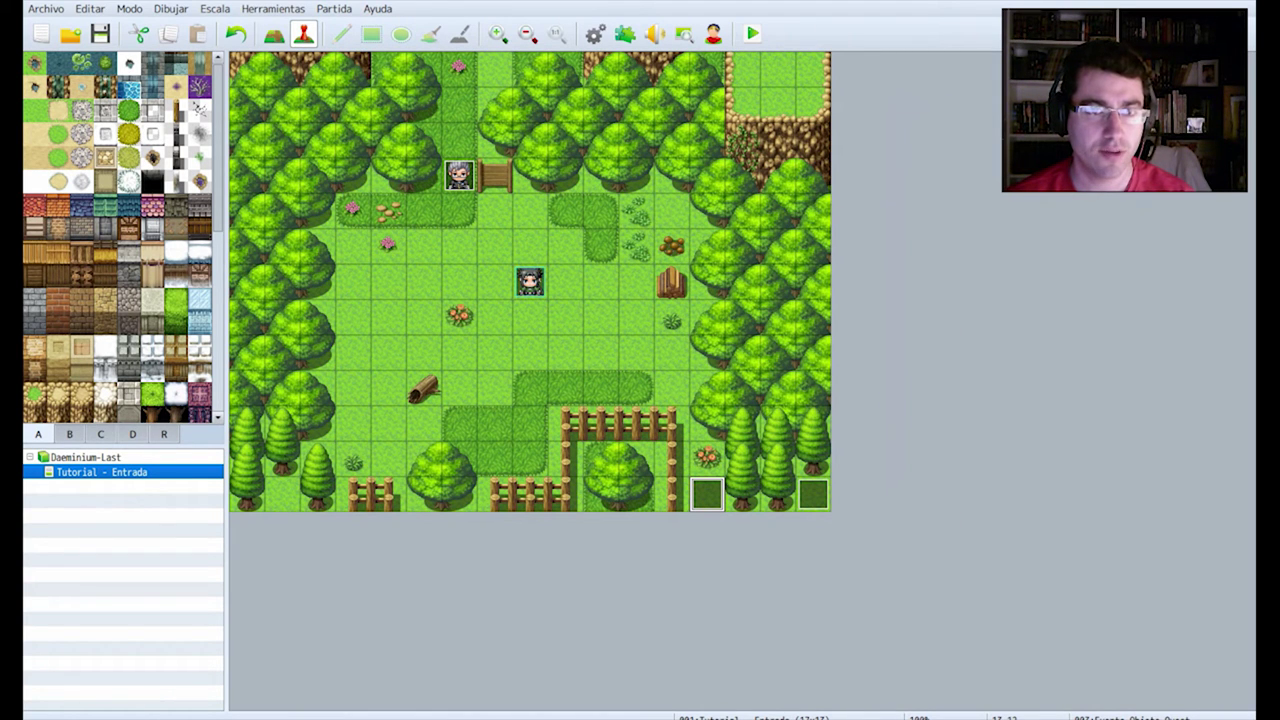
- Create a new event on the grass northwest of the hollow log, using the grey-haired man from People3 as its image
{"action": "right_click", "coordinate": [357, 349]}
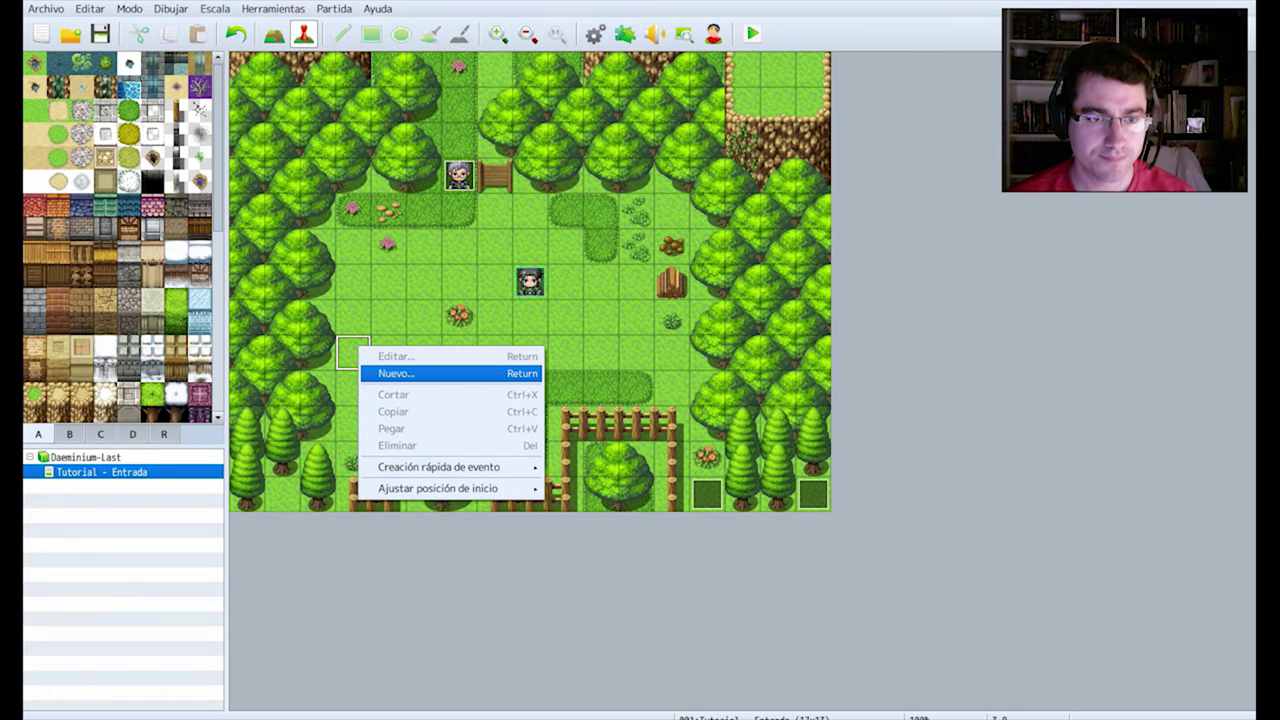
{"action": "key", "text": "Return"}
{"action": "double_click", "coordinate": [312, 430]}
{"action": "left_click", "coordinate": [447, 256]}
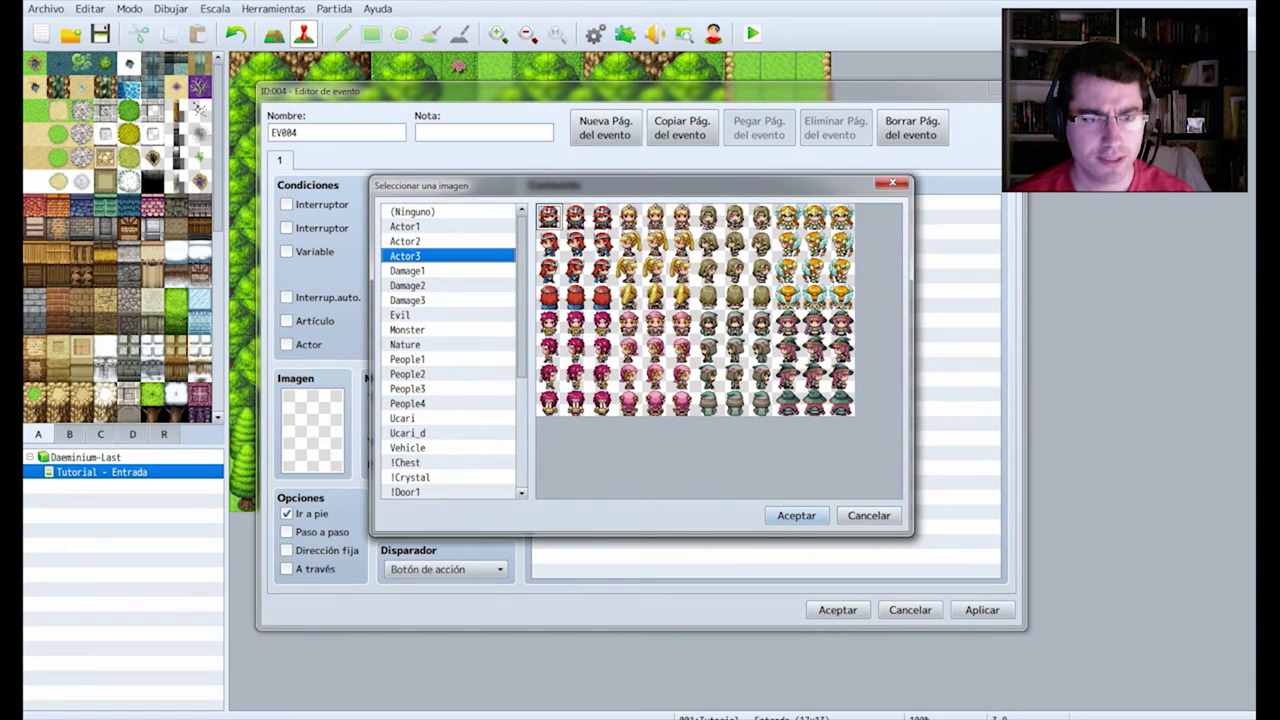
{"action": "left_click", "coordinate": [447, 403]}
{"action": "left_click", "coordinate": [447, 388]}
{"action": "left_click", "coordinate": [655, 323]}
{"action": "left_click", "coordinate": [797, 515]}
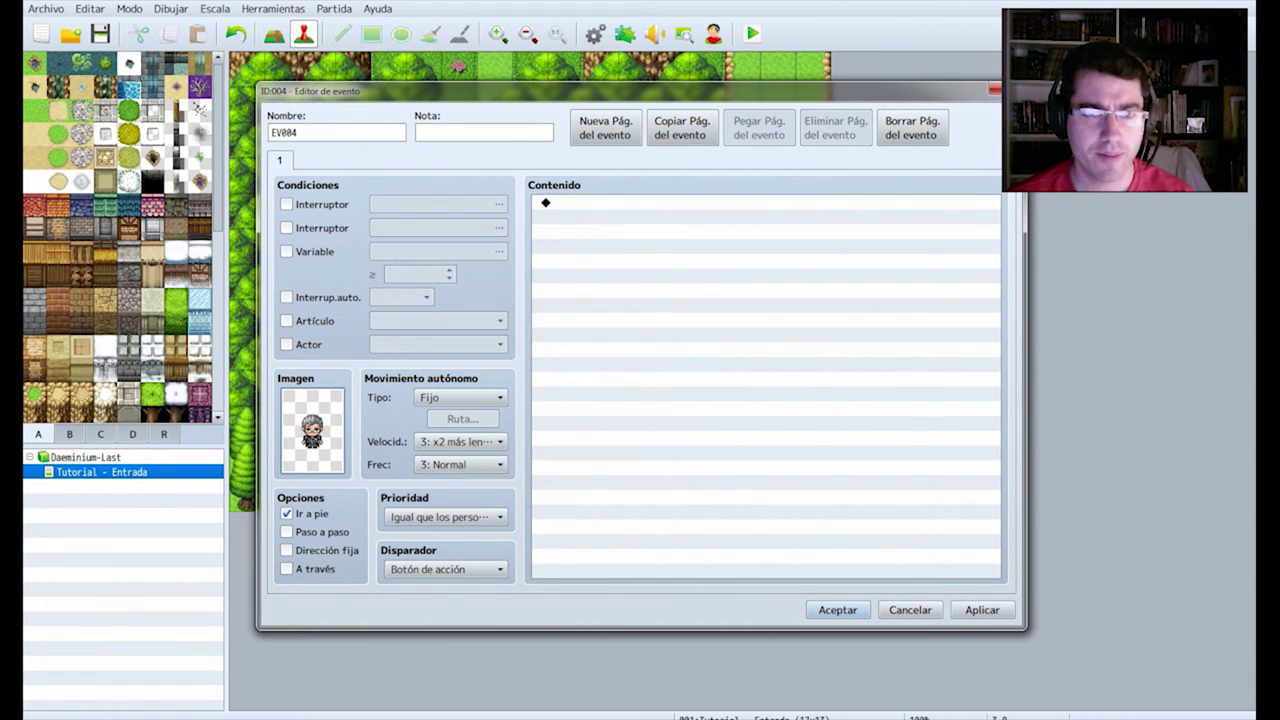
- Add a Show Text command to the new event with the message "¡Ajá! ¡Me has encontrado!"
{"action": "double_click", "coordinate": [765, 202]}
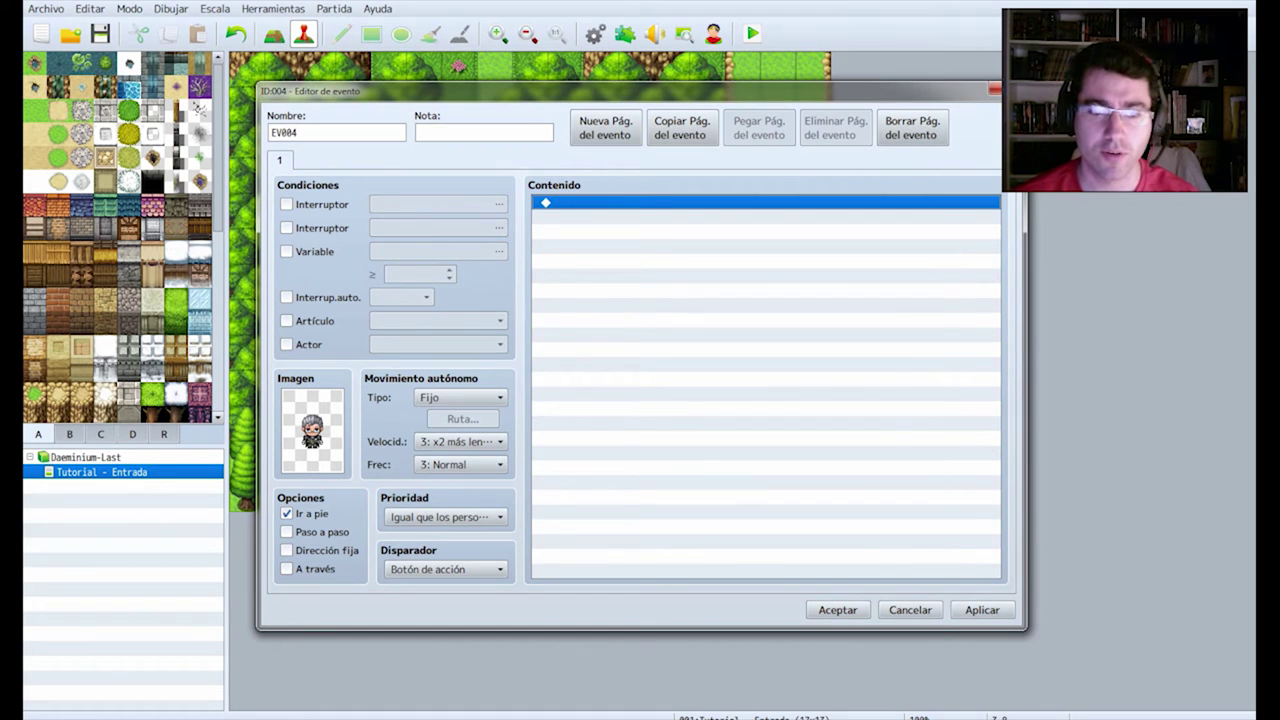
{"action": "double_click", "coordinate": [600, 202]}
{"action": "left_click", "coordinate": [672, 207]}
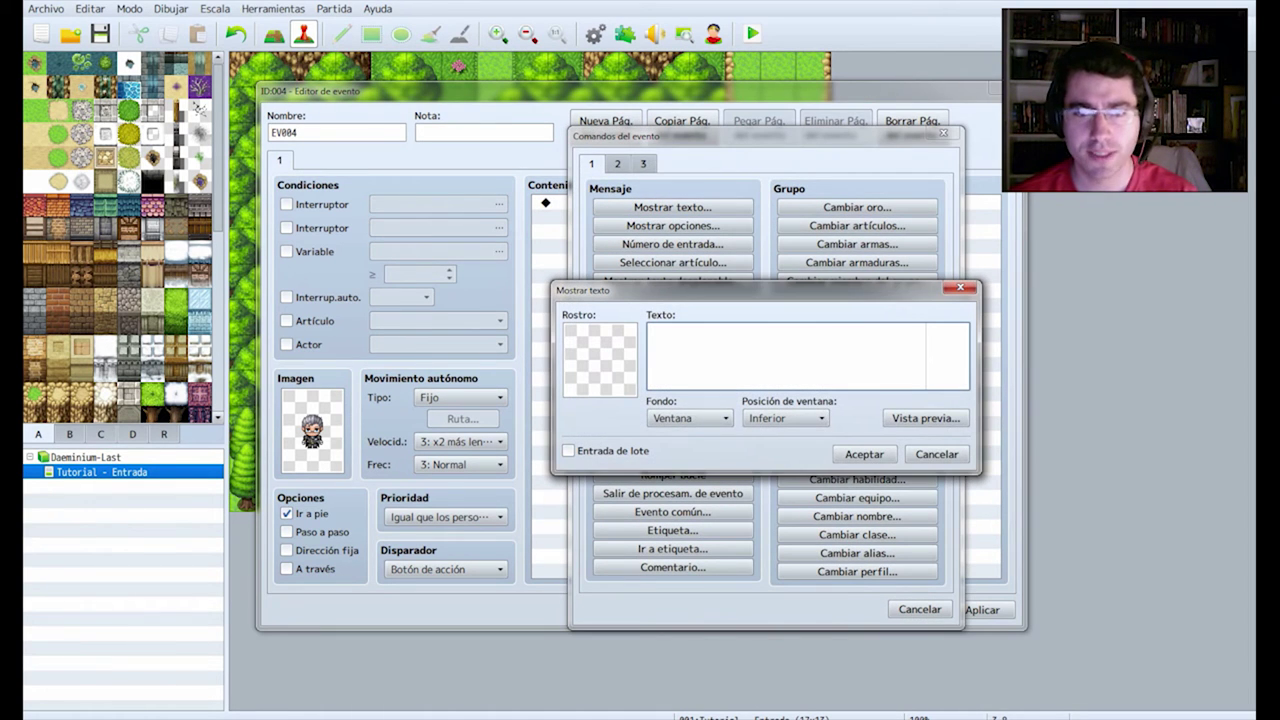
{"action": "type", "text": "A"}
{"action": "key", "text": "BackSpace"}
{"action": "type", "text": "¡Ajá!"}
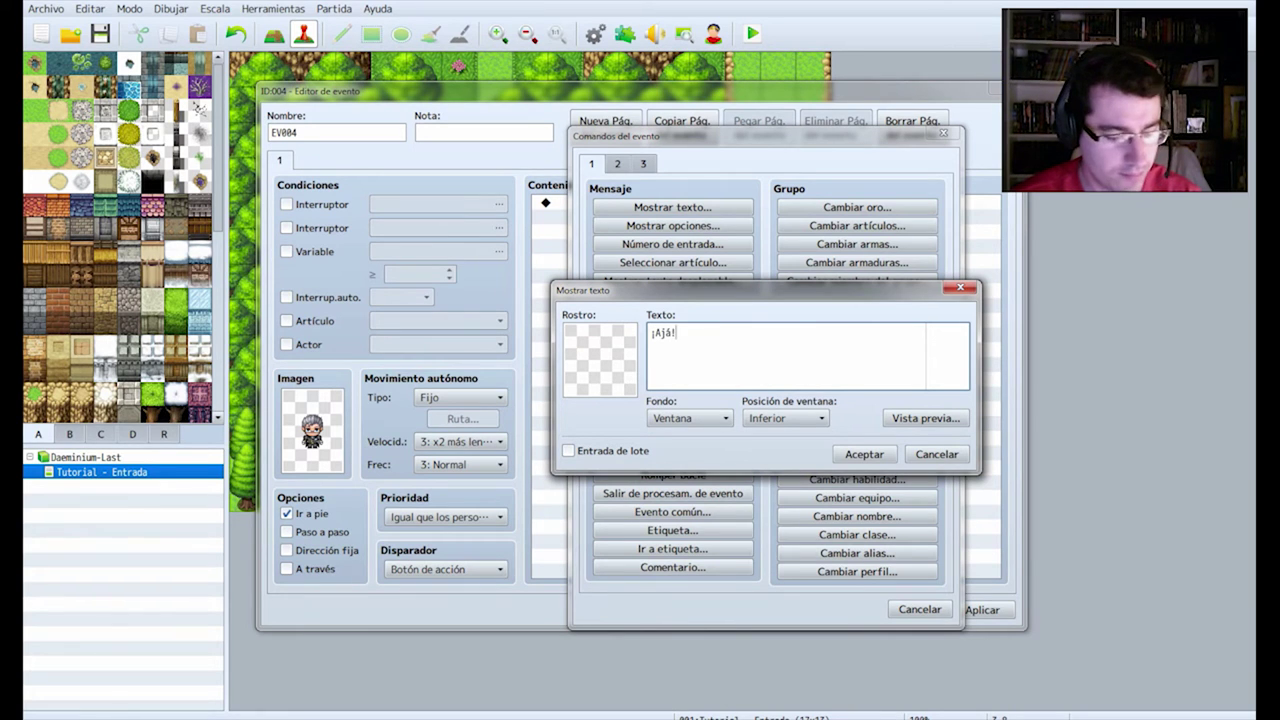
{"action": "type", "text": " Me has encontrado!"}
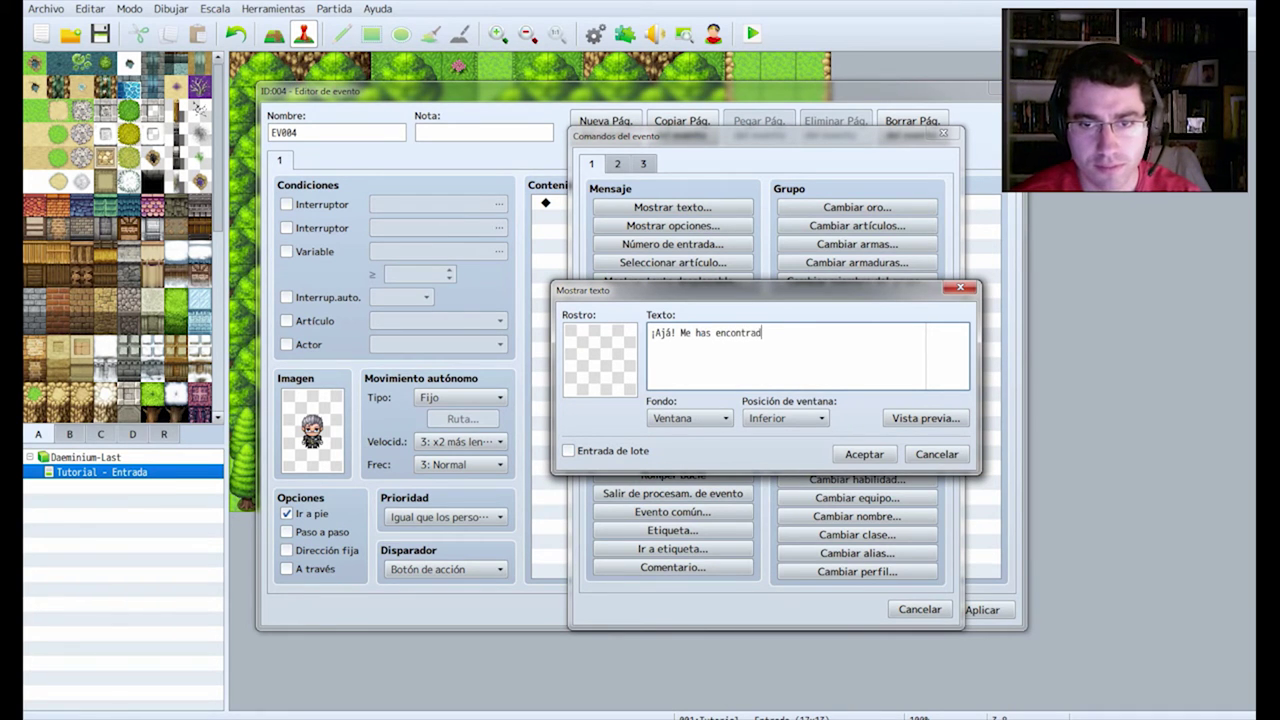
{"action": "key", "text": "Left"}
{"action": "key", "text": "Left"}
{"action": "key", "text": "Left"}
{"action": "key", "text": "Left"}
{"action": "key", "text": "Left"}
{"action": "key", "text": "Left"}
{"action": "key", "text": "Left"}
{"action": "key", "text": "Left"}
{"action": "key", "text": "Left"}
{"action": "key", "text": "Left"}
{"action": "key", "text": "Left"}
{"action": "key", "text": "Left"}
{"action": "key", "text": "Left"}
{"action": "key", "text": "Left"}
{"action": "key", "text": "Left"}
{"action": "key", "text": "Left"}
{"action": "key", "text": "Left"}
{"action": "key", "text": "Left"}
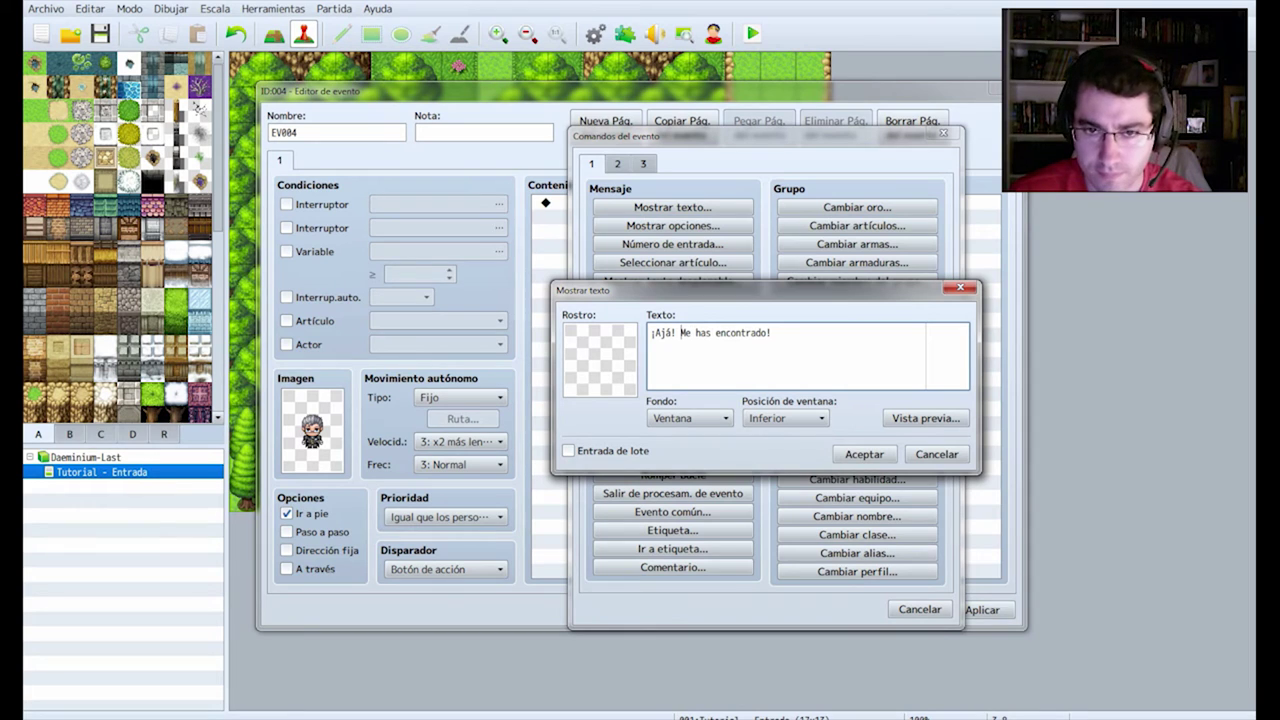
{"action": "type", "text": "¡"}
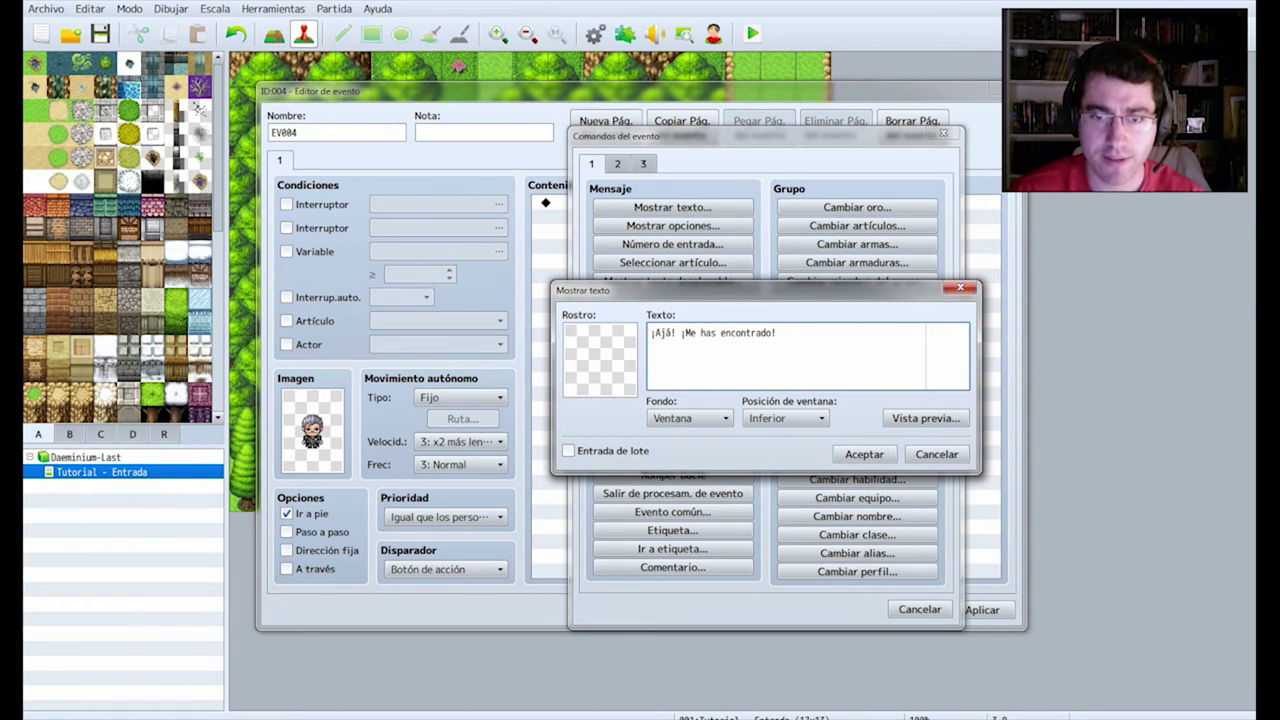
- Continue the message with "Pensaba que no sobrevivirías", including the accent on the í
{"action": "type", "text": "Pensab"}
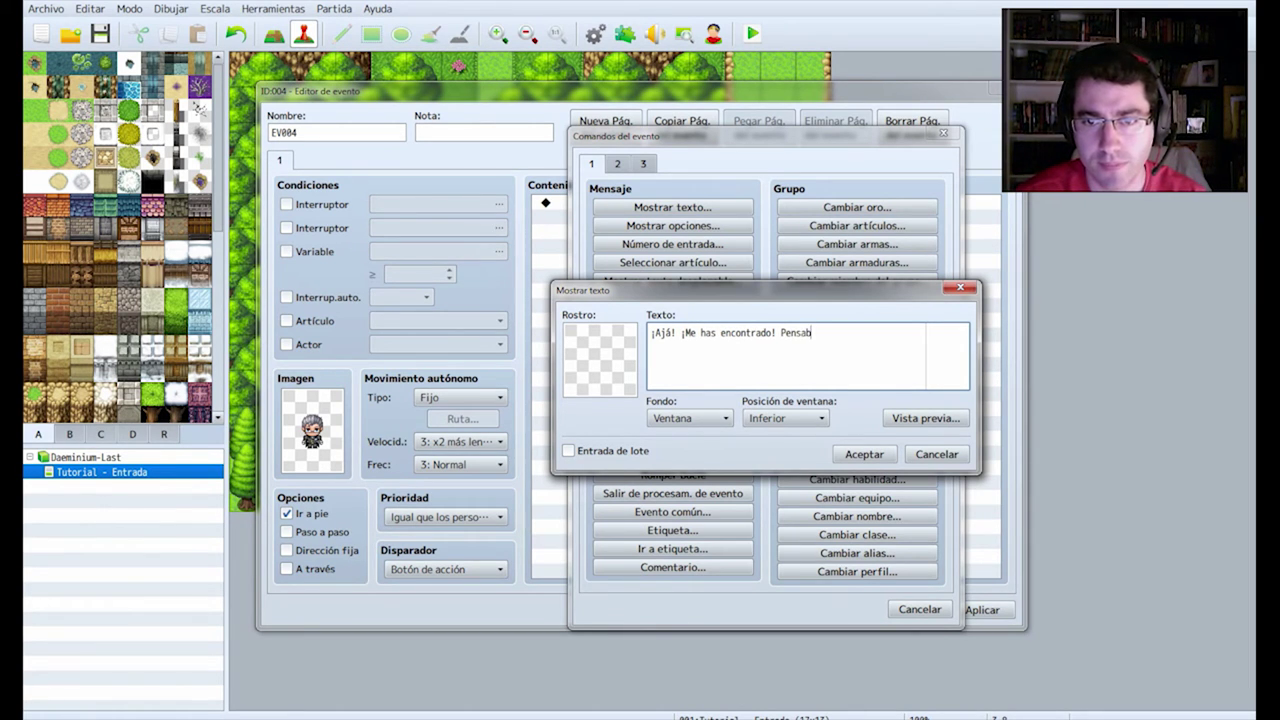
{"action": "type", "text": "a que no sobreviv"}
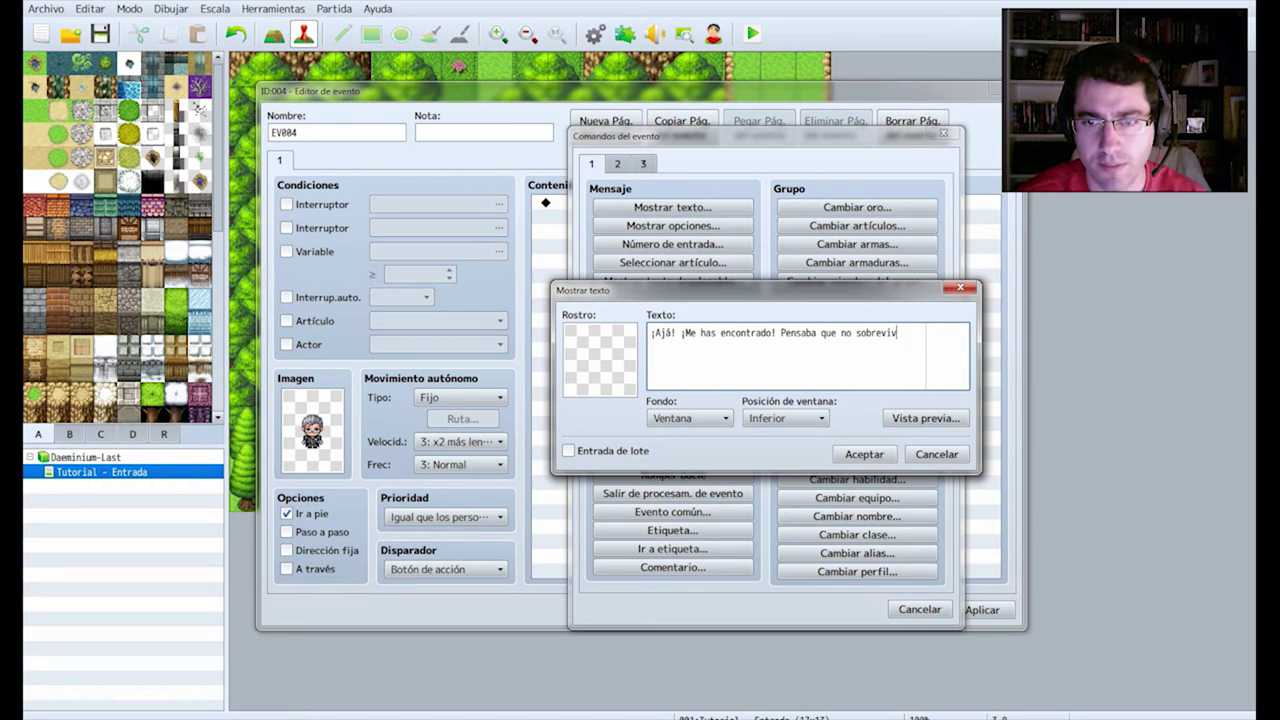
{"action": "type", "text": "iri"}
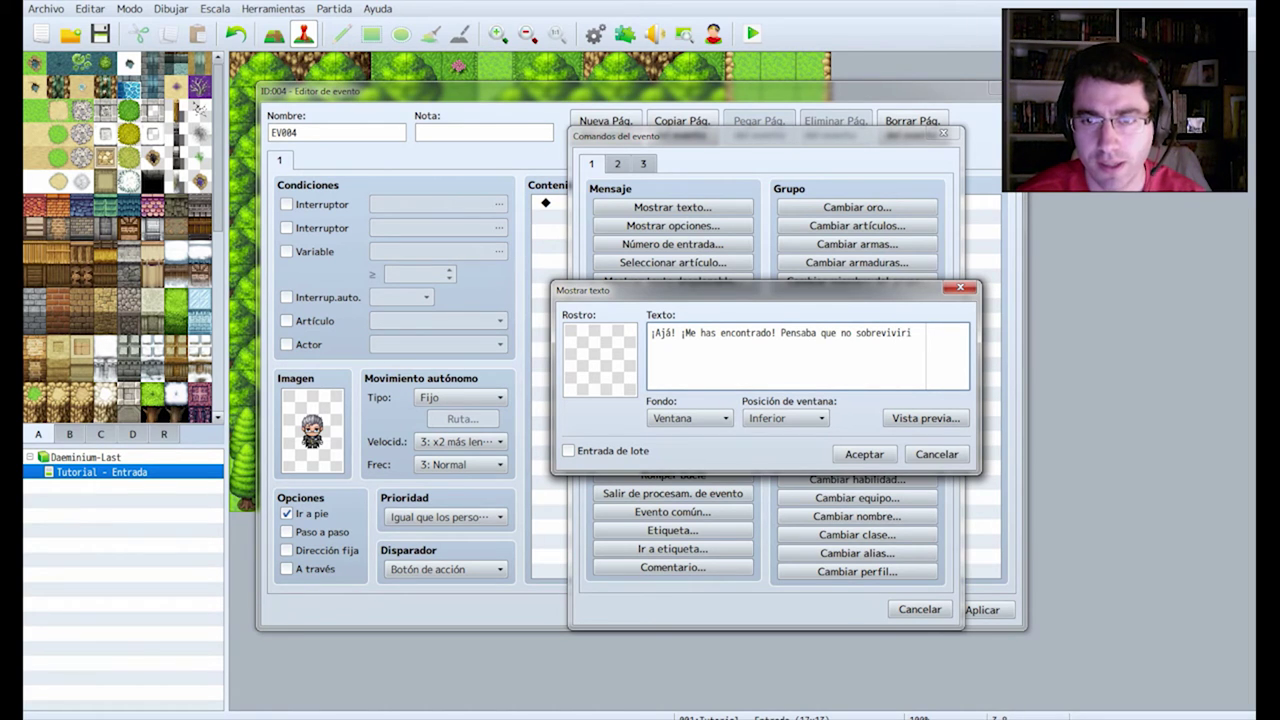
{"action": "type", "text": "as"}
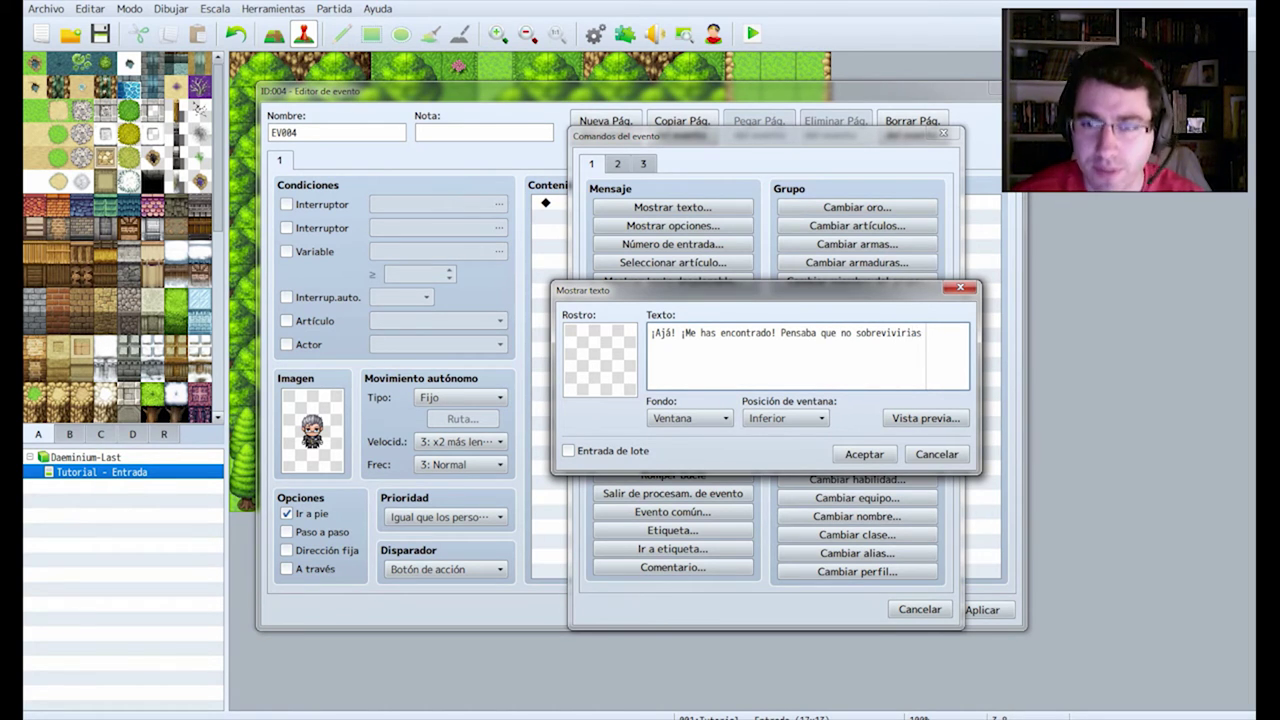
{"action": "type", "text": "í"}
{"action": "key", "text": "Right"}
{"action": "key", "text": "Right"}
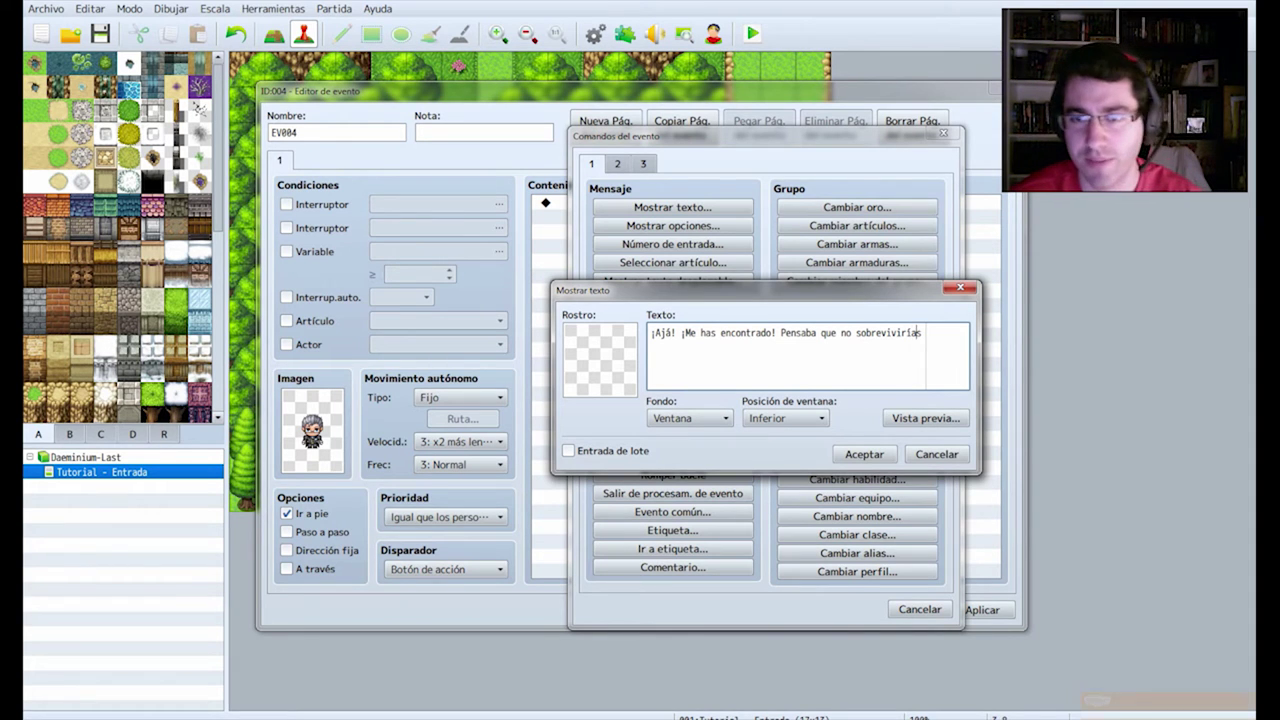
- Set the message's face to the grey-haired man with glasses from People3
{"action": "double_click", "coordinate": [600, 359]}
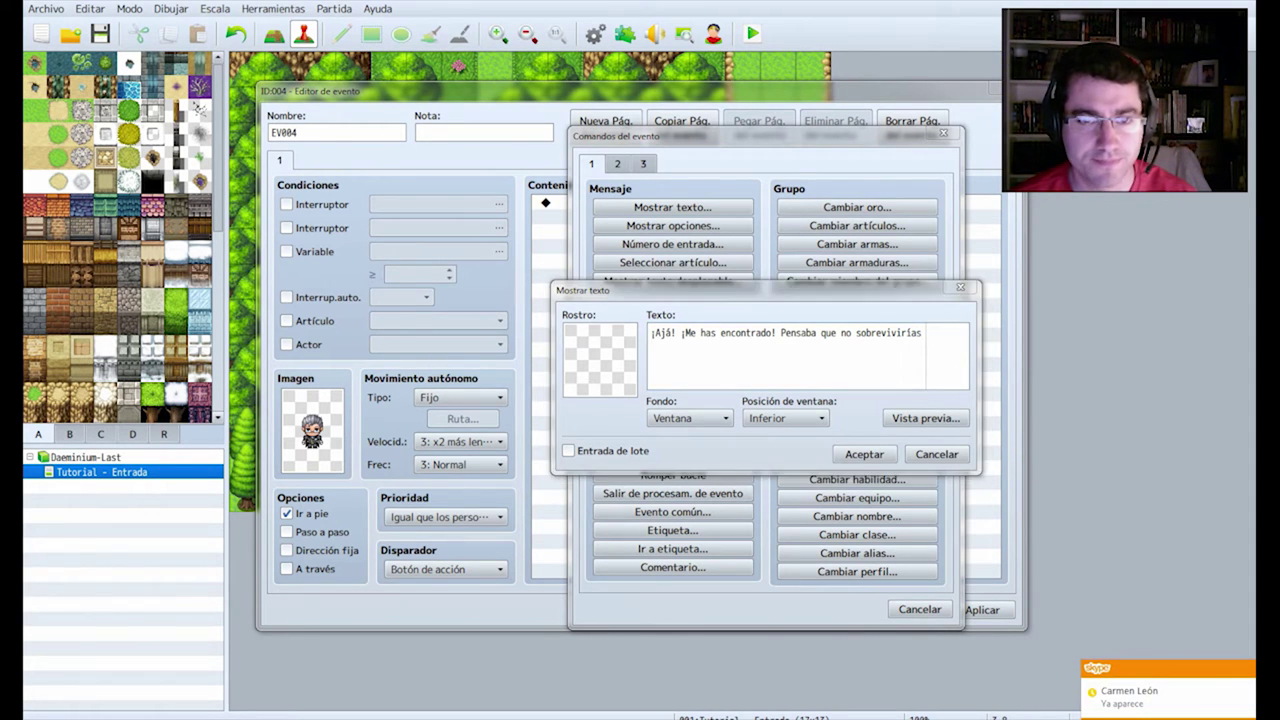
{"action": "left_click", "coordinate": [530, 277]}
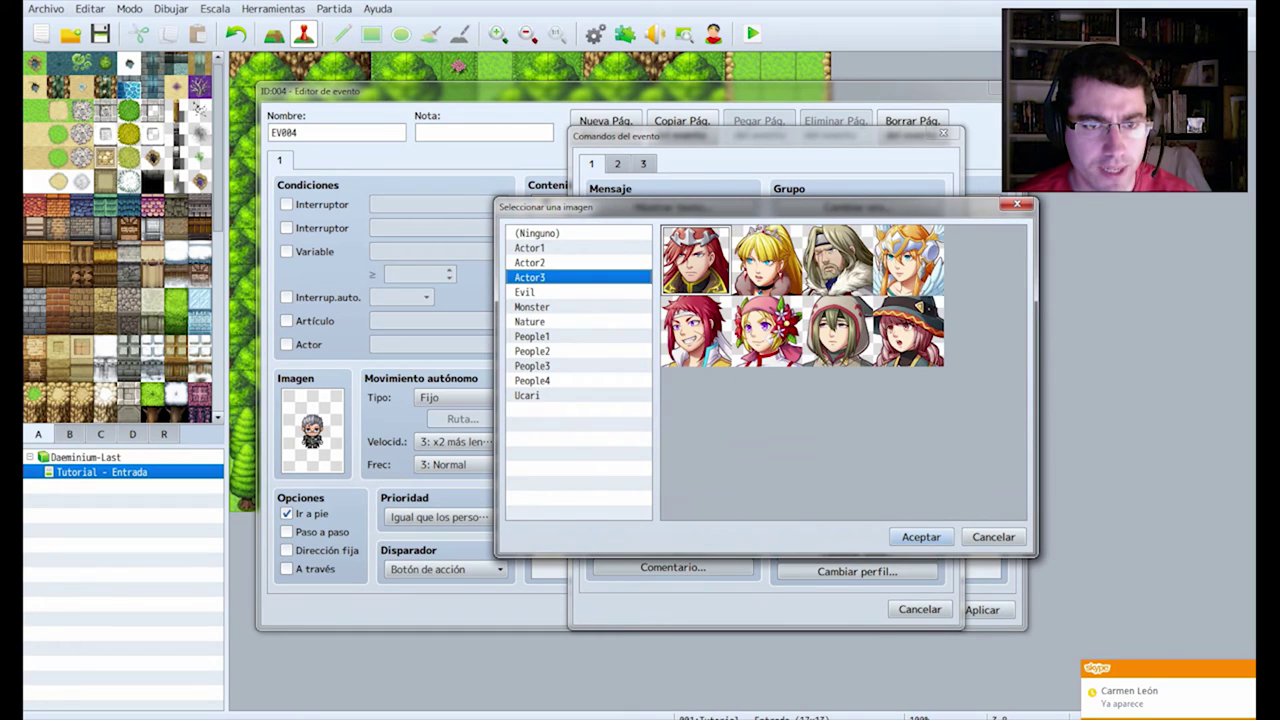
{"action": "left_click", "coordinate": [532, 366]}
{"action": "left_click", "coordinate": [768, 331]}
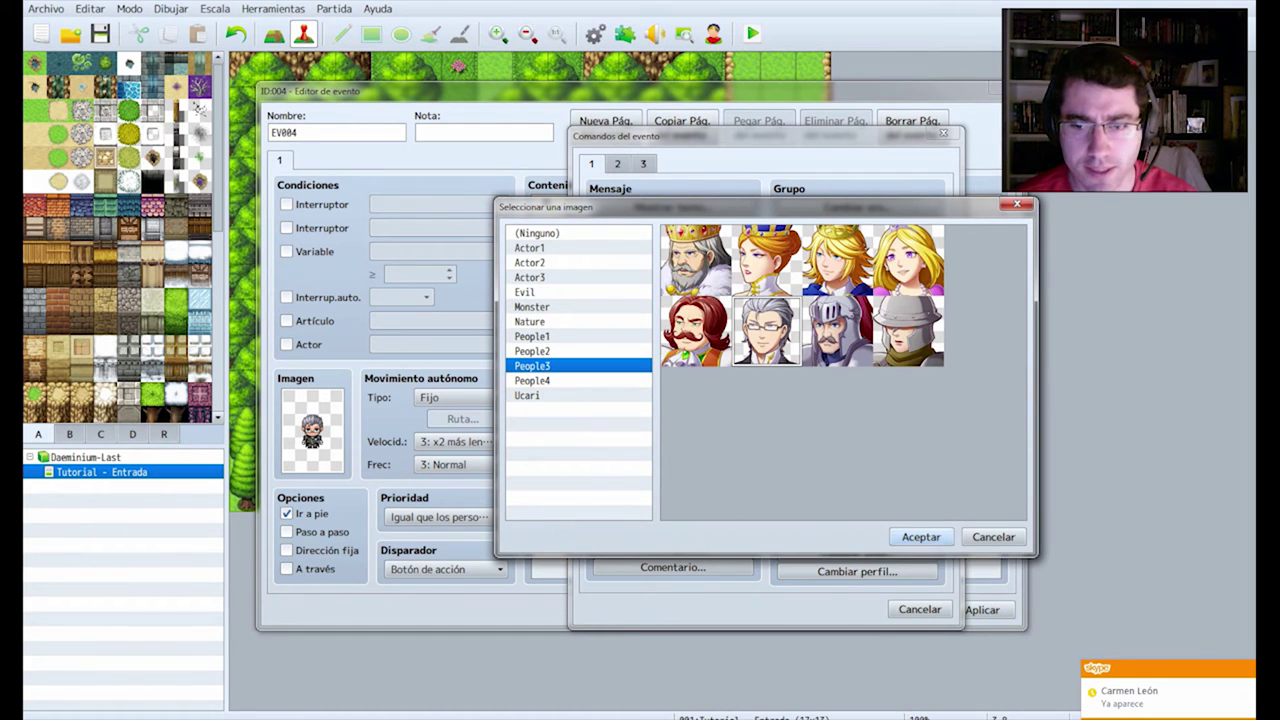
{"action": "left_click", "coordinate": [920, 537]}
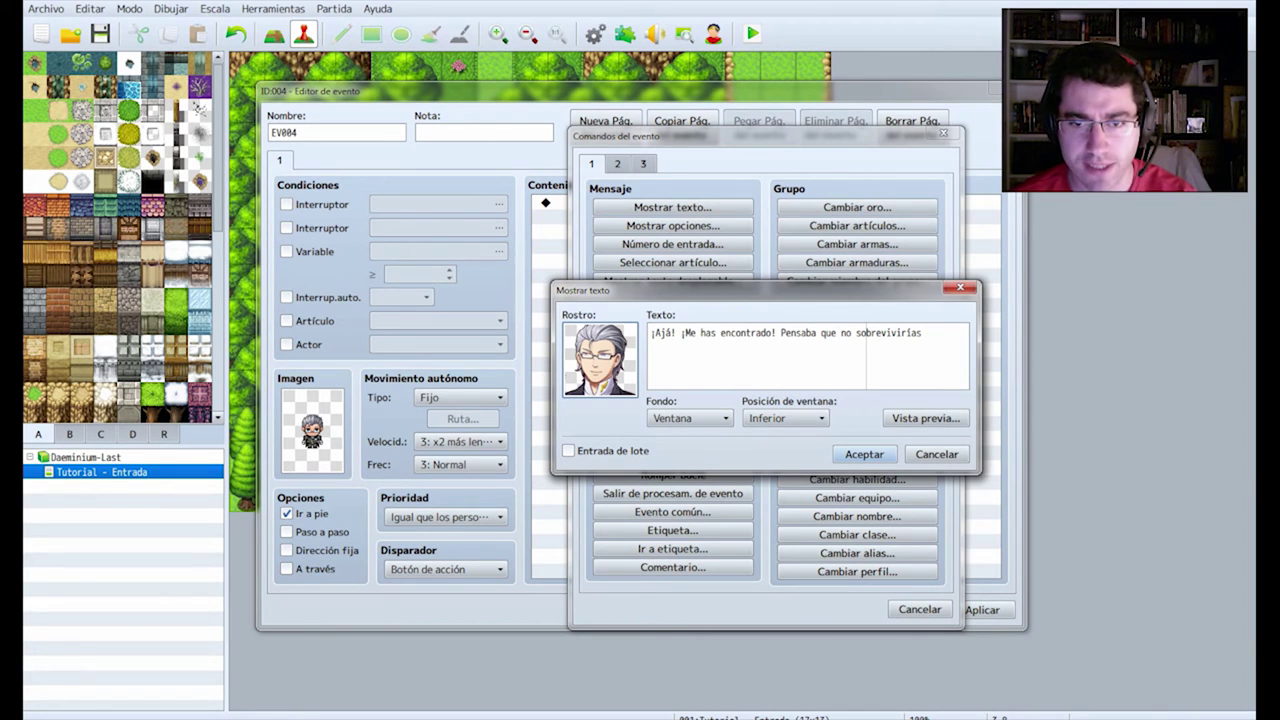
- Put "Pensaba que no sobrevivirías." on its own line, add "Voy a darte lo tuyo." as the third, and accept the message and event
{"action": "key", "text": "Return"}
{"action": "type", "text": ". "}
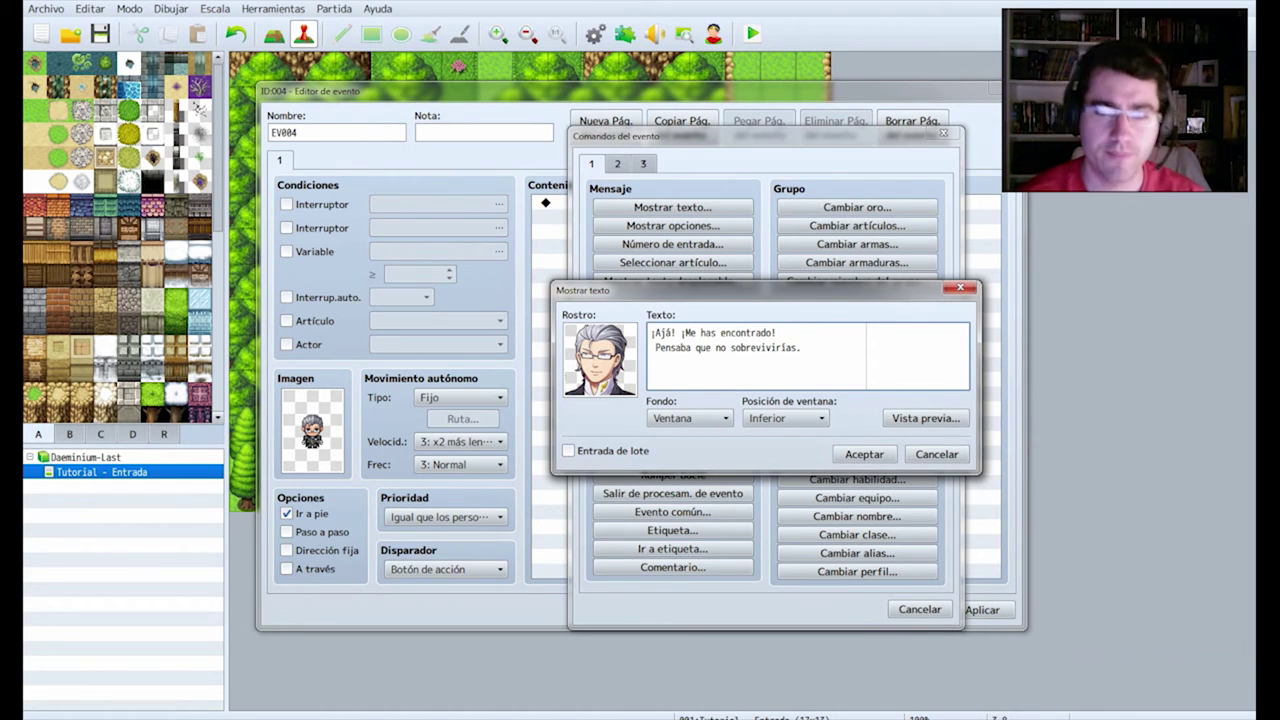
{"action": "type", "text": "Voy a"}
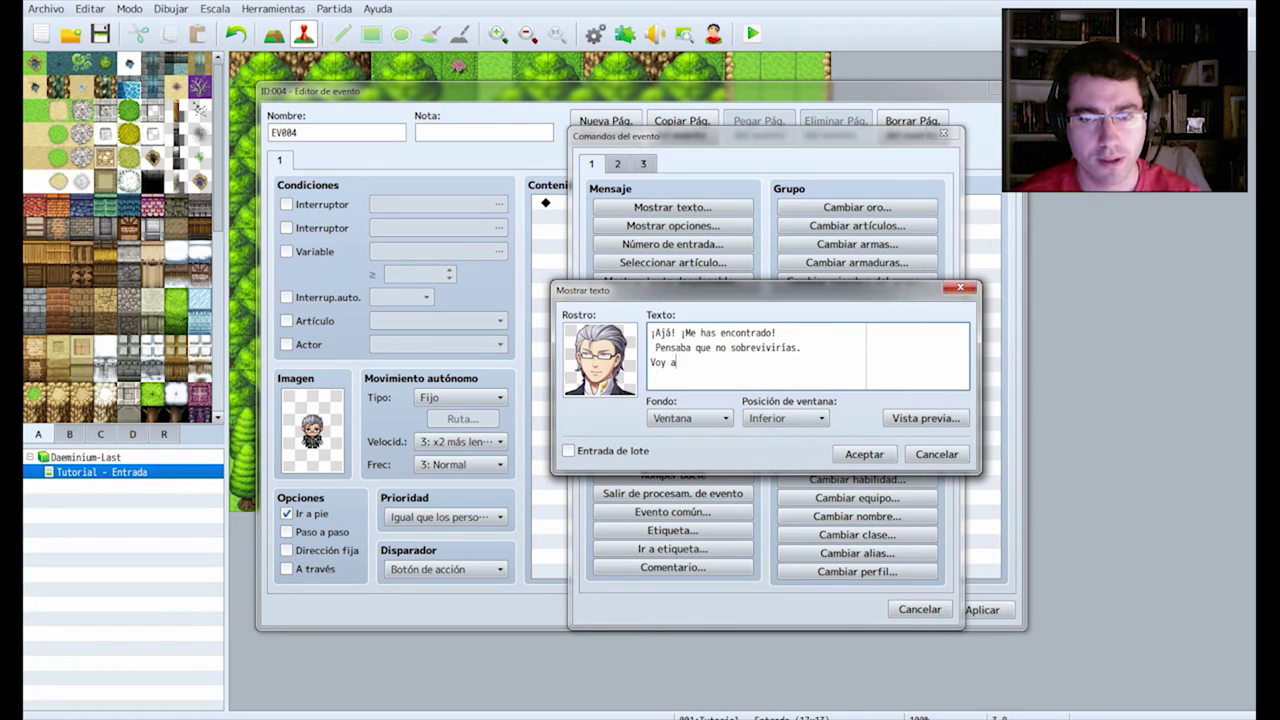
{"action": "type", "text": " darte lo tuyo."}
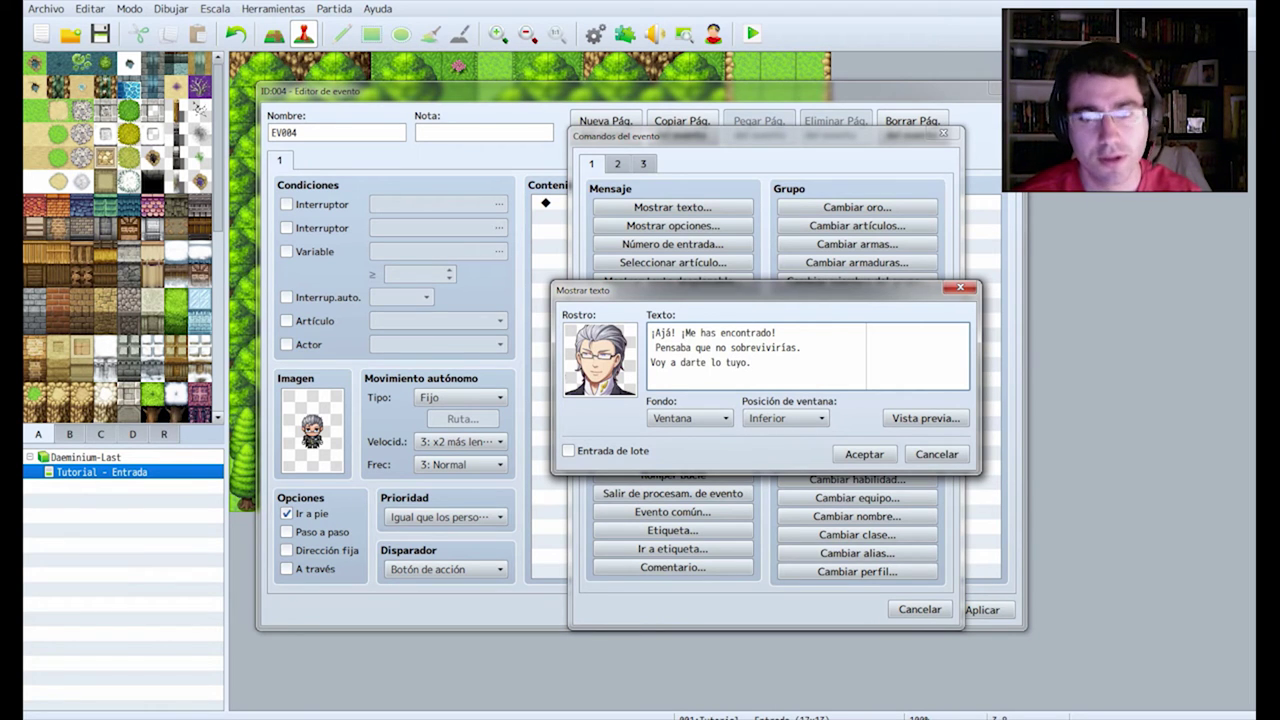
{"action": "left_click", "coordinate": [863, 454]}
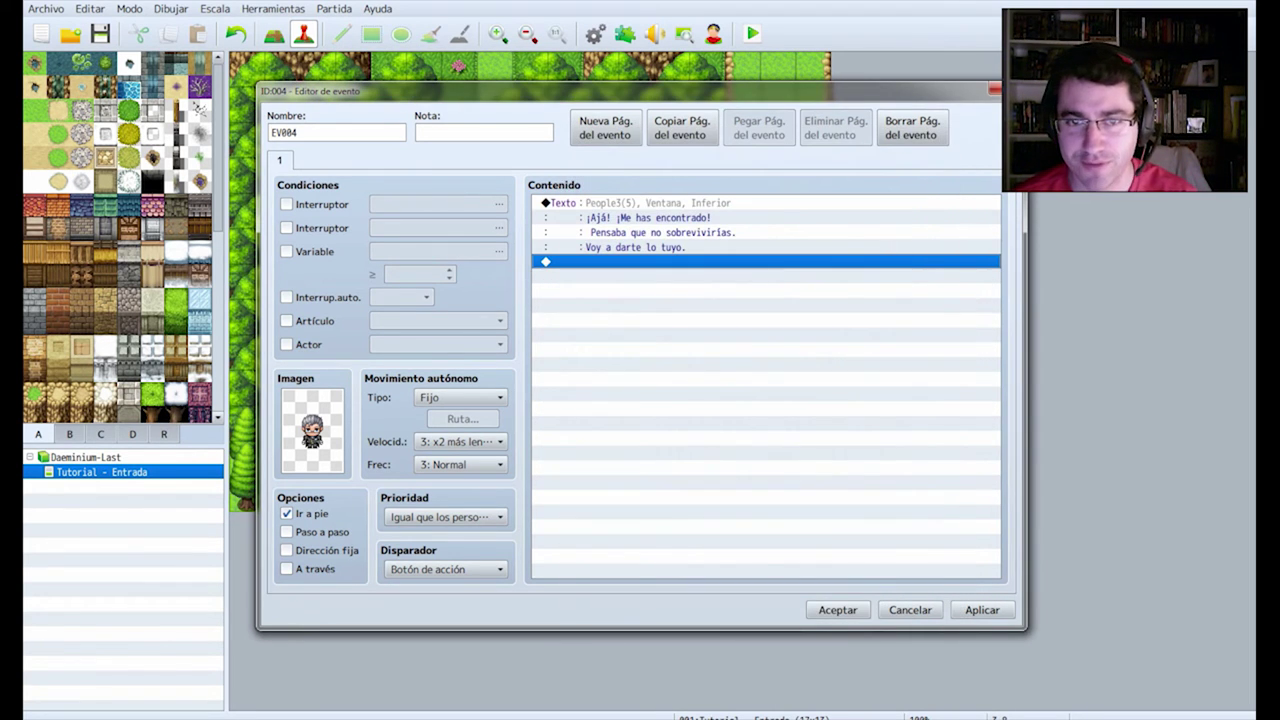
{"action": "key", "text": "Return"}
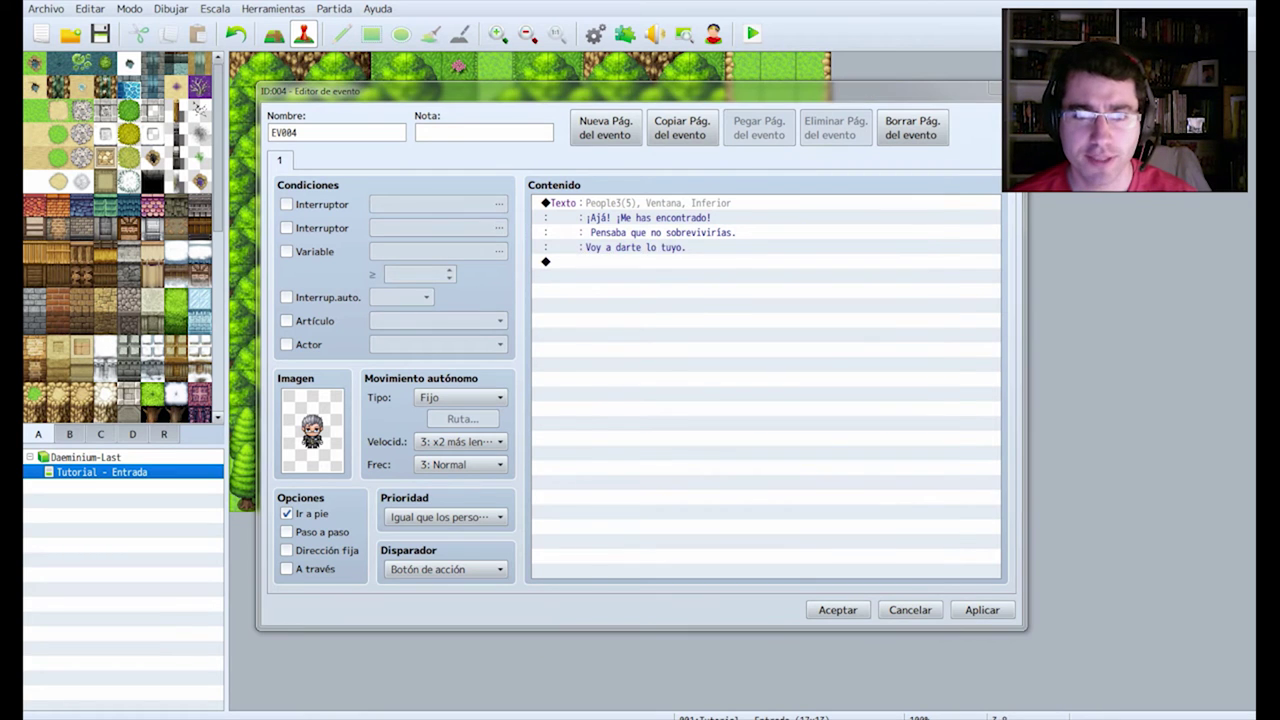
{"action": "key", "text": "Escape"}
{"action": "left_click", "coordinate": [983, 609]}
{"action": "left_click", "coordinate": [838, 609]}
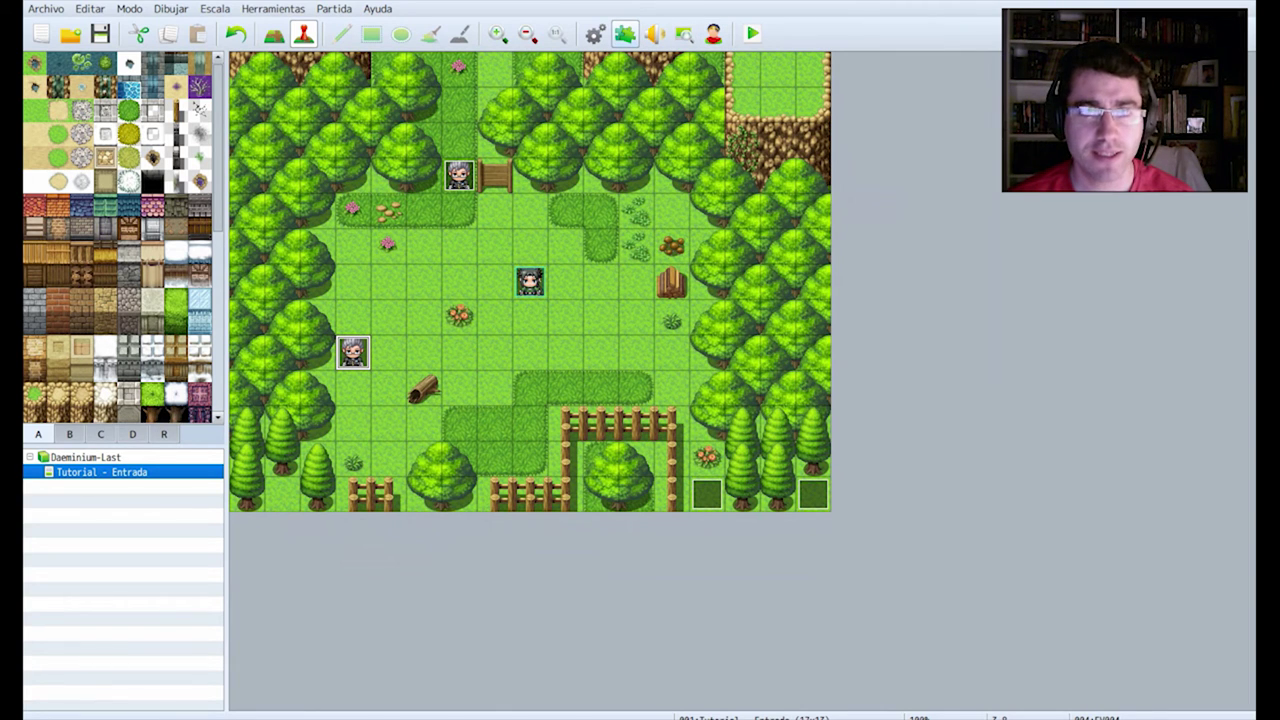
- Copy the "Quest Complete QuestID" command from the GameusQuestSystem plugin's help text and close the plugin manager
{"action": "left_click", "coordinate": [624, 34]}
{"action": "left_click", "coordinate": [640, 190]}
{"action": "left_click", "coordinate": [506, 175]}
{"action": "right_click", "coordinate": [506, 175]}
{"action": "left_click", "coordinate": [540, 184]}
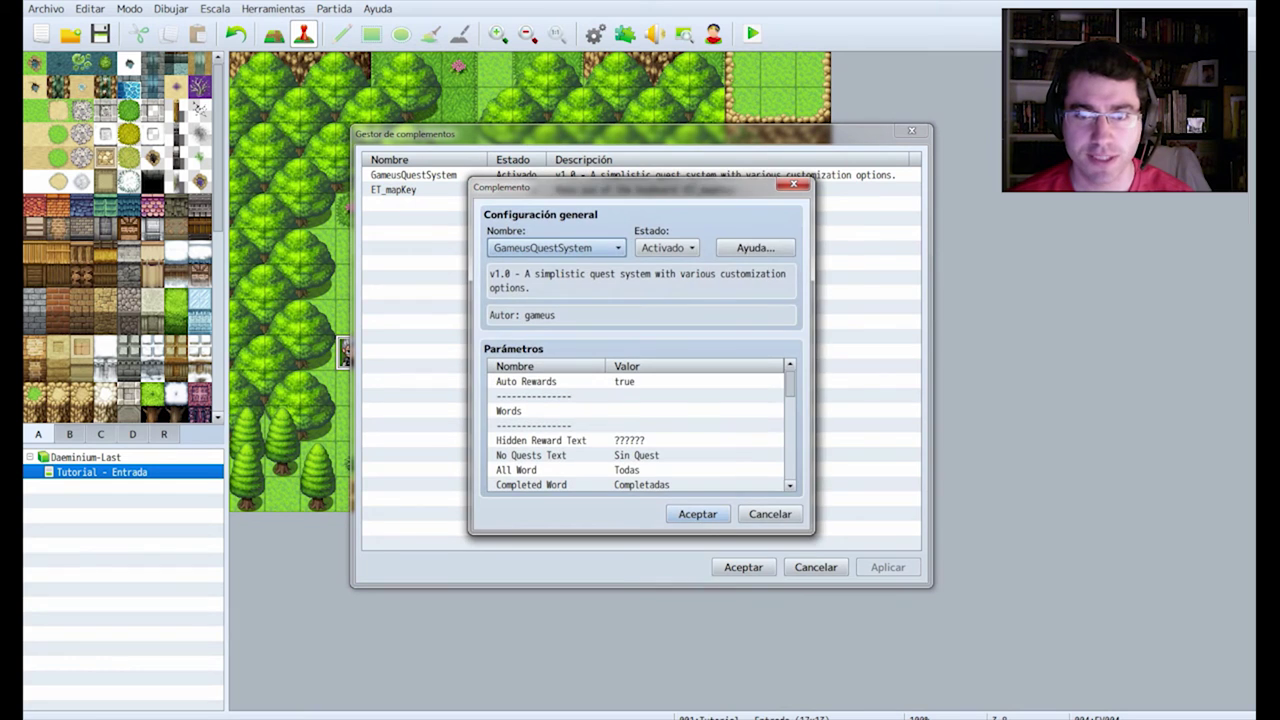
{"action": "left_click", "coordinate": [755, 247]}
{"action": "scroll", "coordinate": [642, 347], "scroll_direction": "down", "scroll_amount": 1}
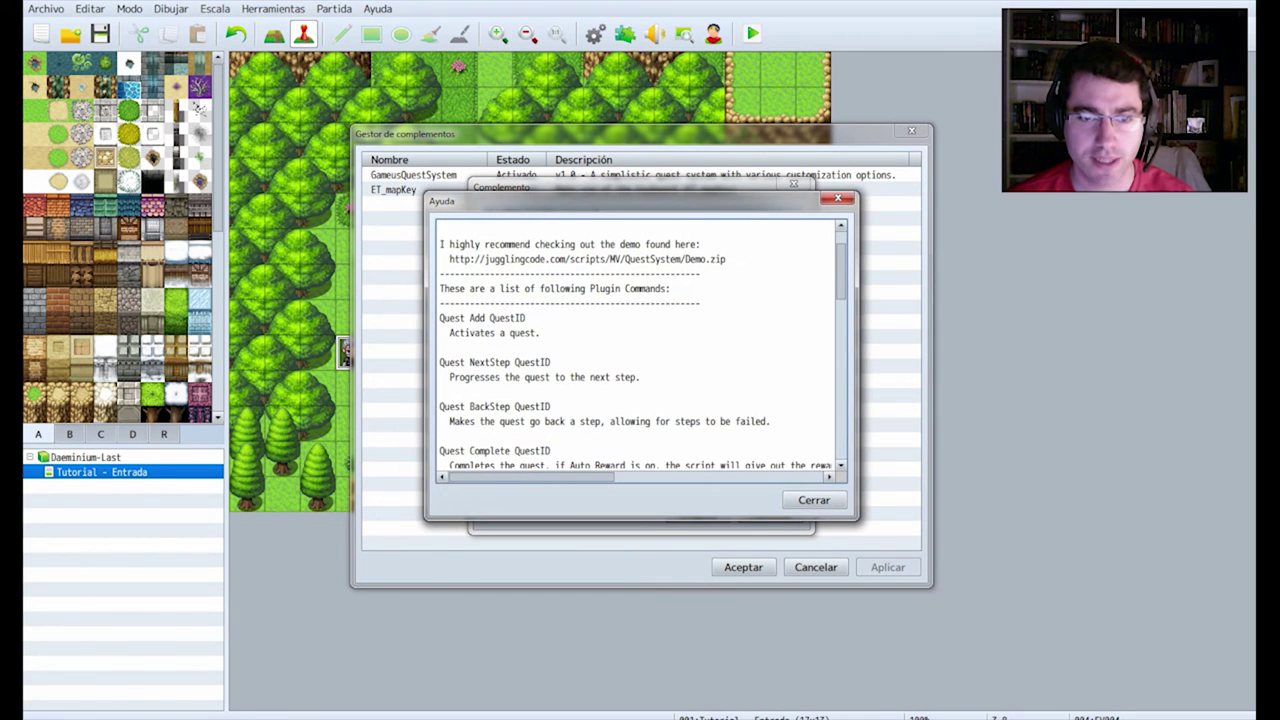
{"action": "scroll", "coordinate": [642, 347], "scroll_direction": "down", "scroll_amount": 1}
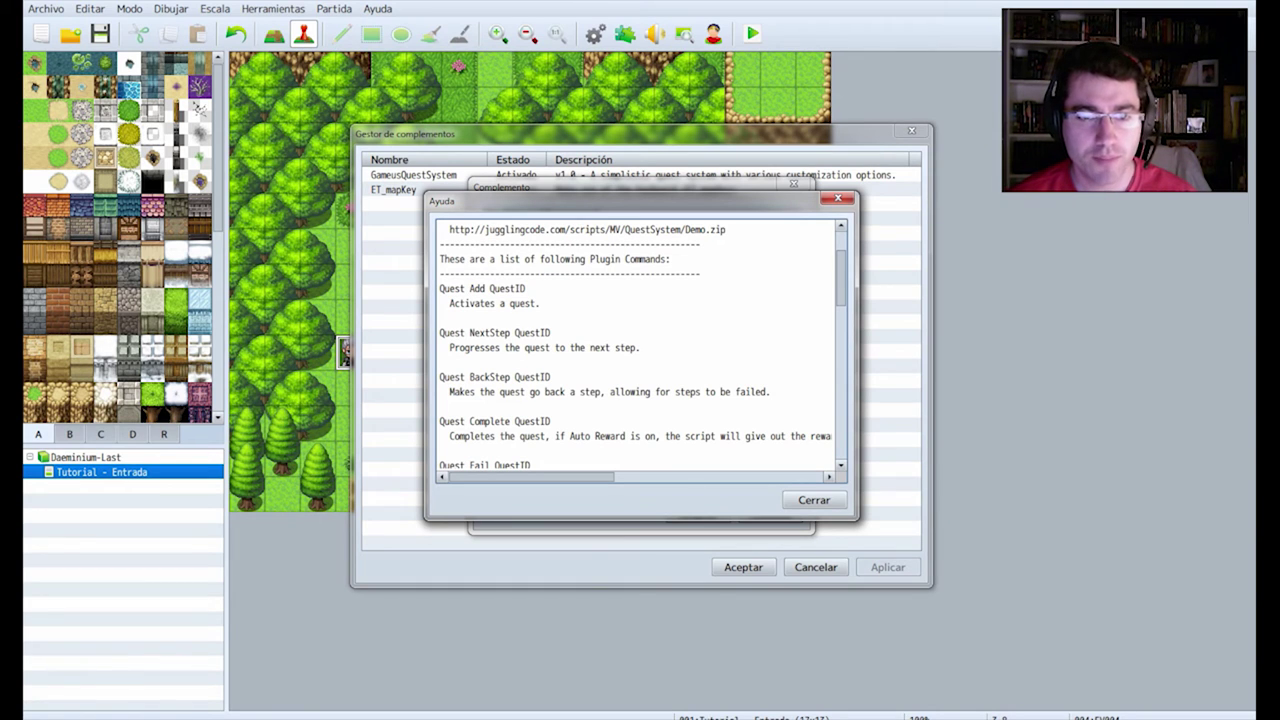
{"action": "left_click_drag", "start_coordinate": [550, 421], "coordinate": [440, 421]}
{"action": "key", "text": "ctrl+c"}
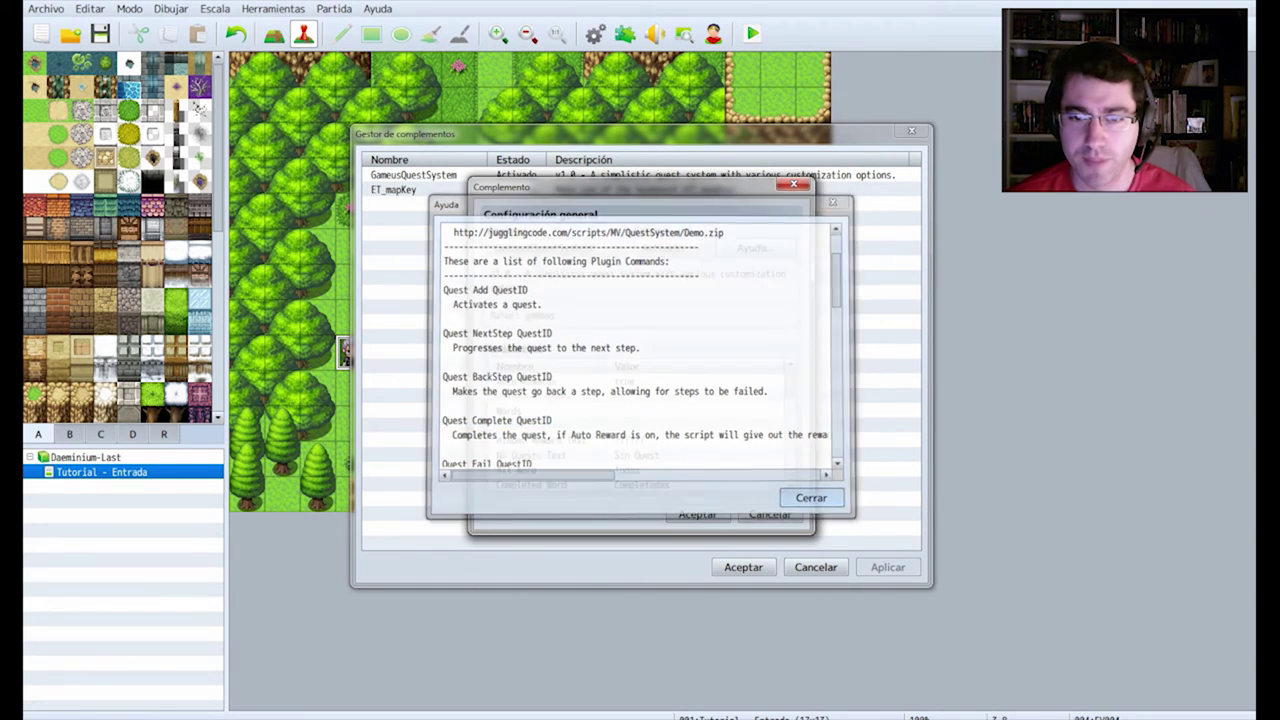
{"action": "left_click", "coordinate": [814, 500]}
{"action": "left_click", "coordinate": [698, 514]}
{"action": "left_click", "coordinate": [887, 567]}
{"action": "left_click", "coordinate": [743, 567]}
- Add the plugin command "Quest Complete 1" after the message in the event northwest of the hollow log, and accept the event
{"action": "right_click", "coordinate": [352, 352]}
{"action": "left_click", "coordinate": [390, 360]}
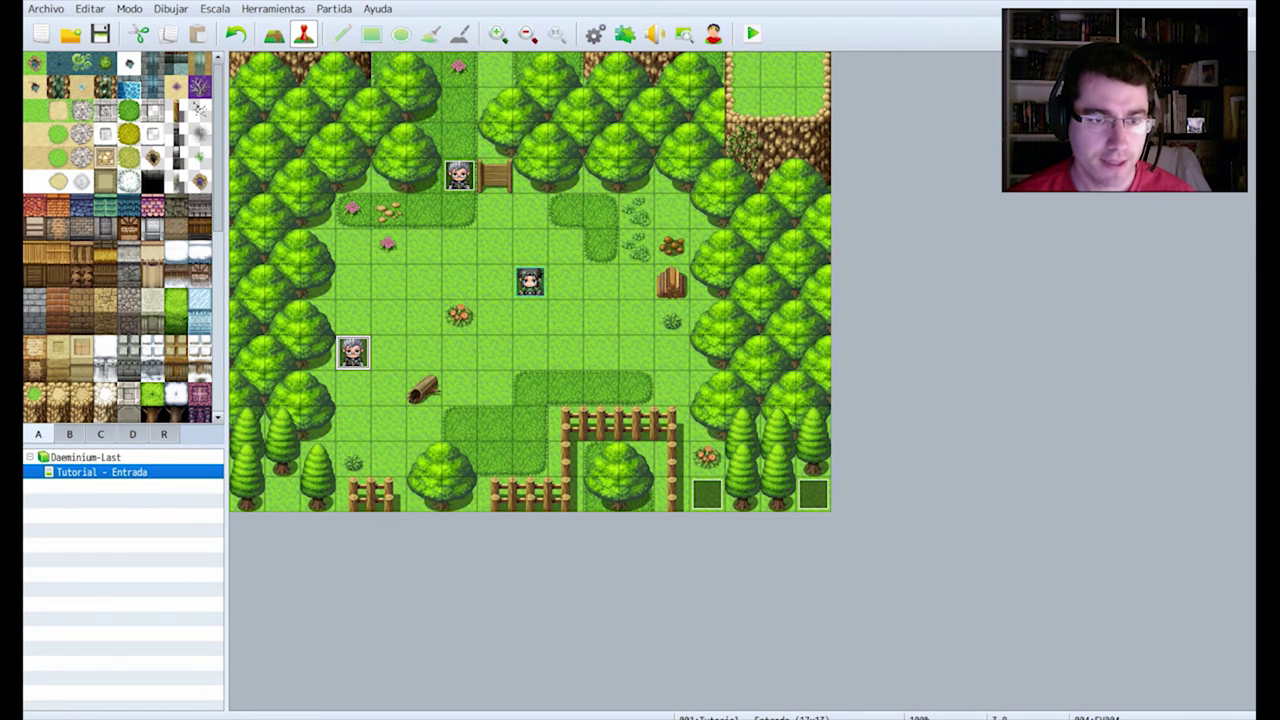
{"action": "right_click", "coordinate": [597, 262]}
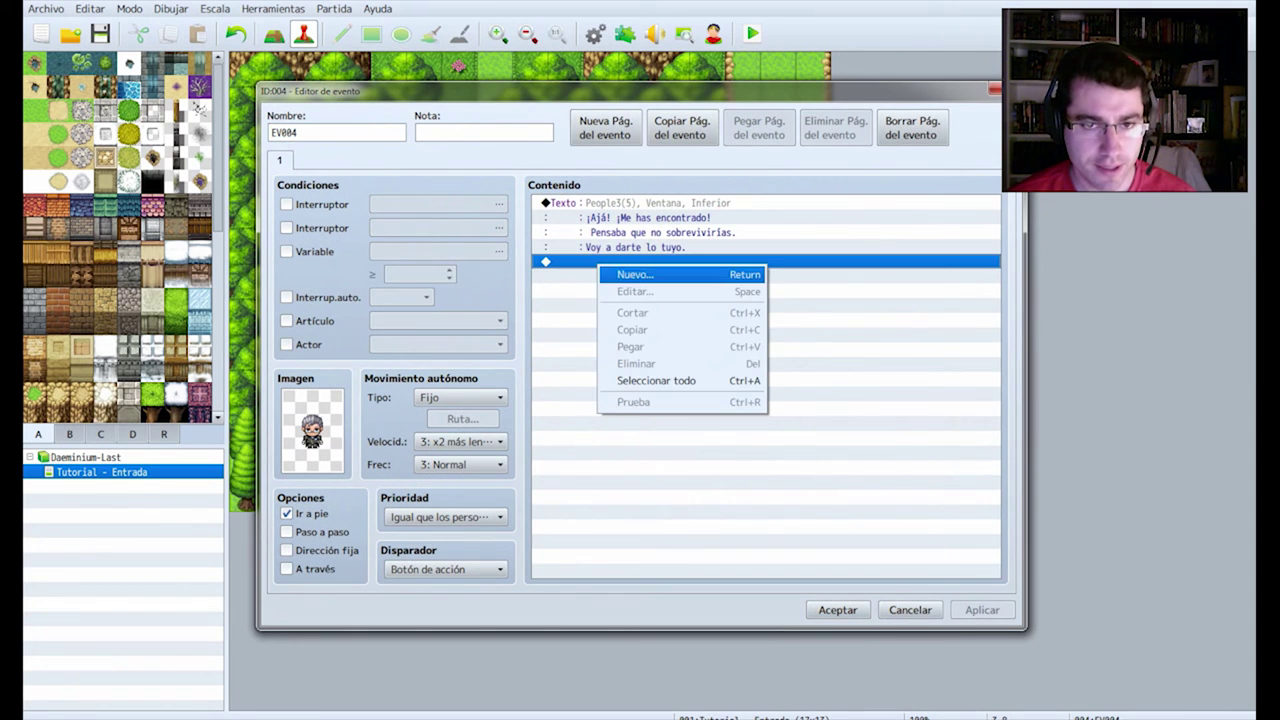
{"action": "left_click", "coordinate": [625, 275]}
{"action": "left_click", "coordinate": [643, 163]}
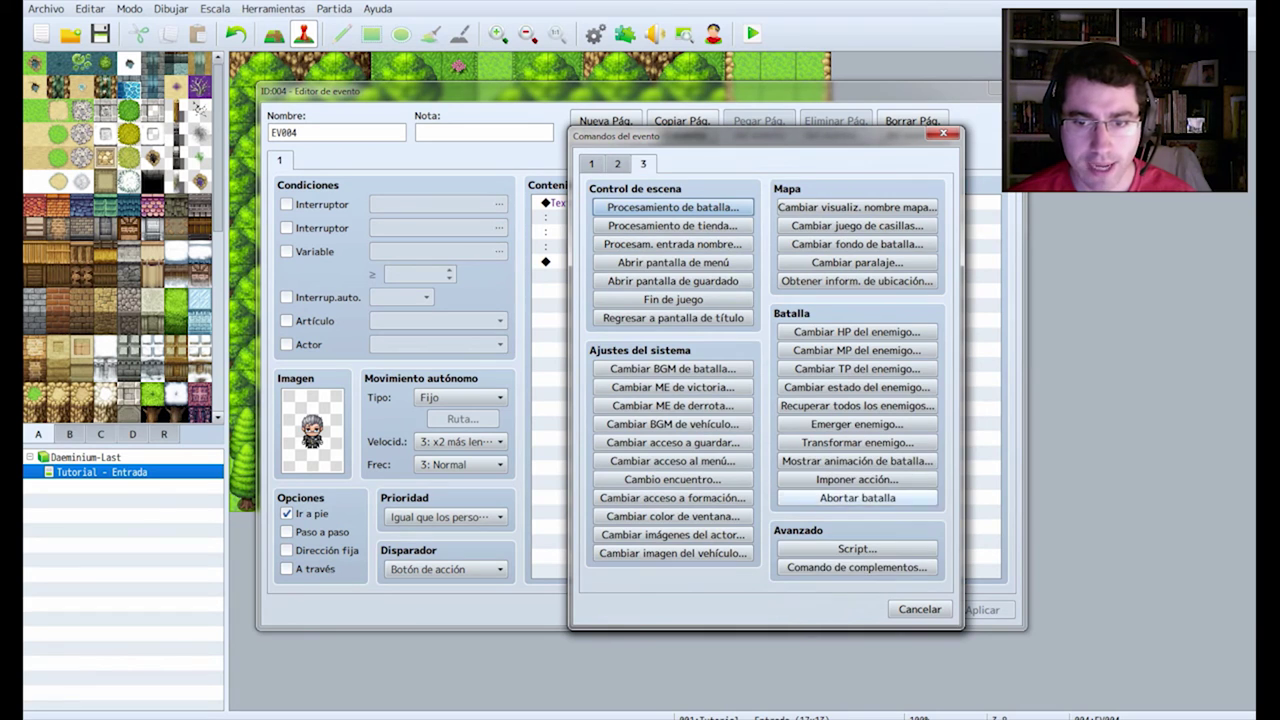
{"action": "left_click", "coordinate": [857, 567]}
{"action": "key", "text": "ctrl+v"}
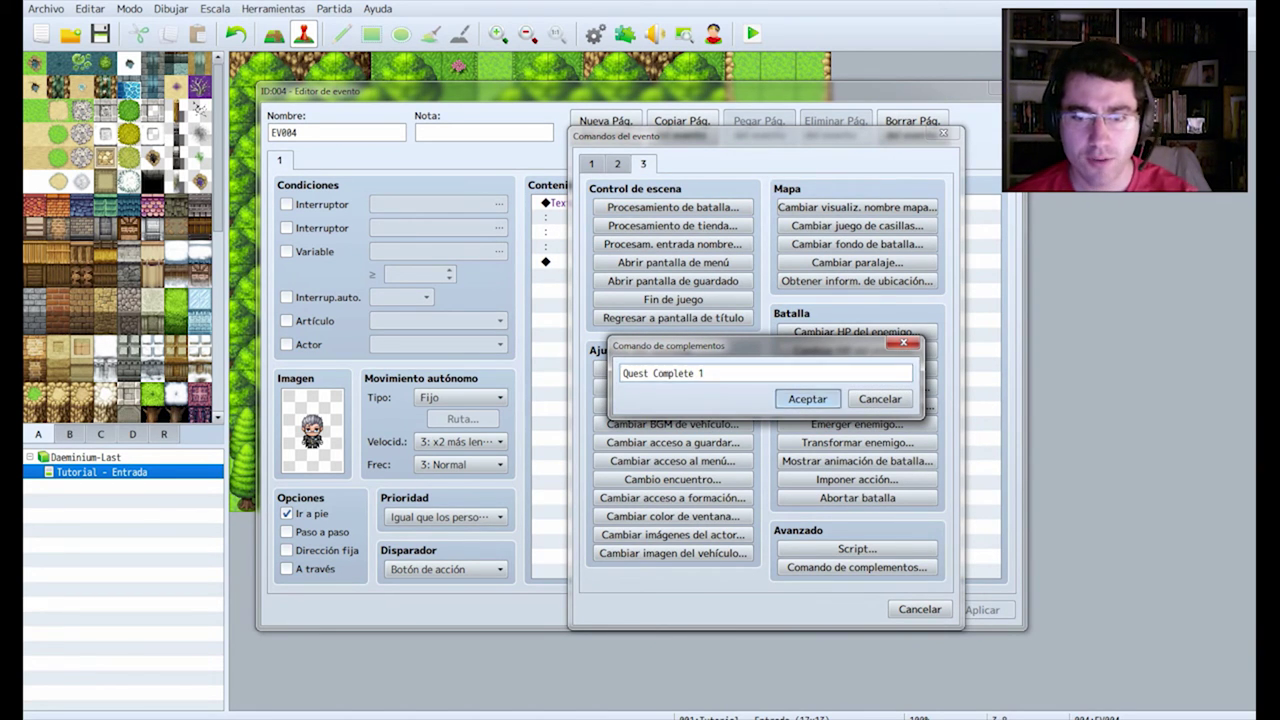
{"action": "left_click", "coordinate": [807, 398]}
{"action": "left_click", "coordinate": [983, 609]}
{"action": "left_click", "coordinate": [837, 609]}
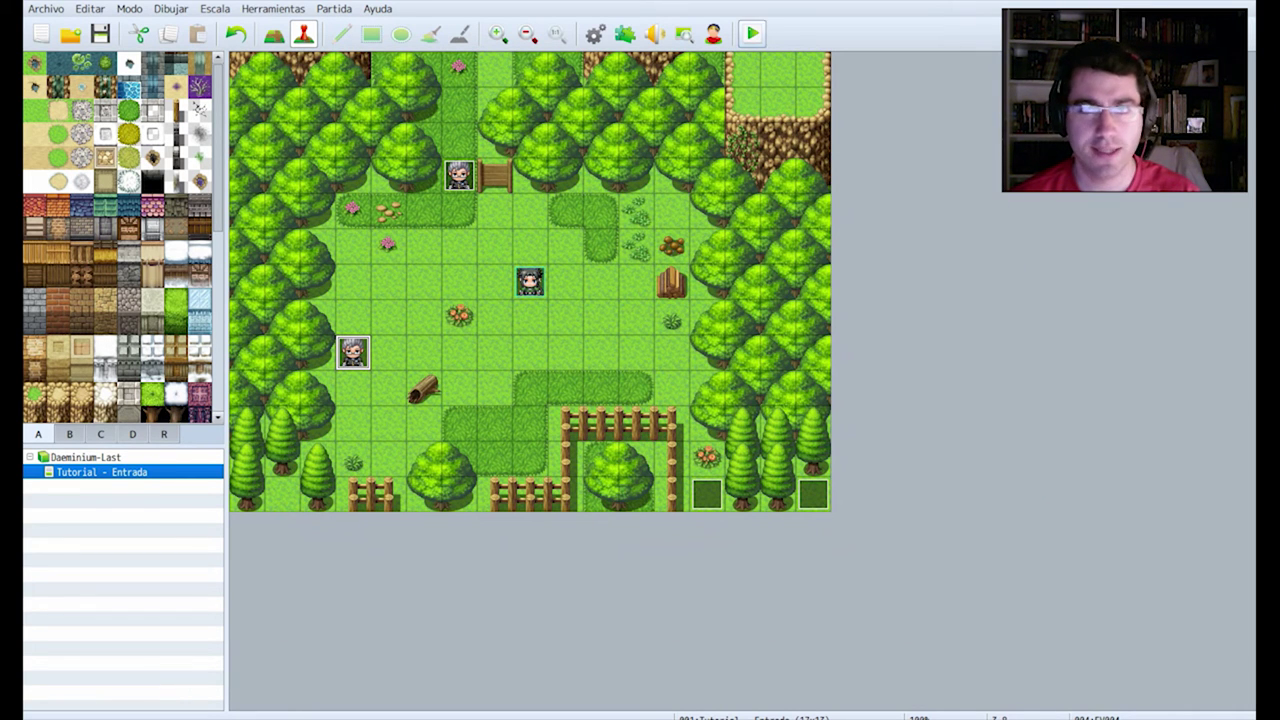
- Playtest the project with its changes saved and start a new game
{"action": "left_click", "coordinate": [753, 33]}
{"action": "left_click", "coordinate": [583, 394]}
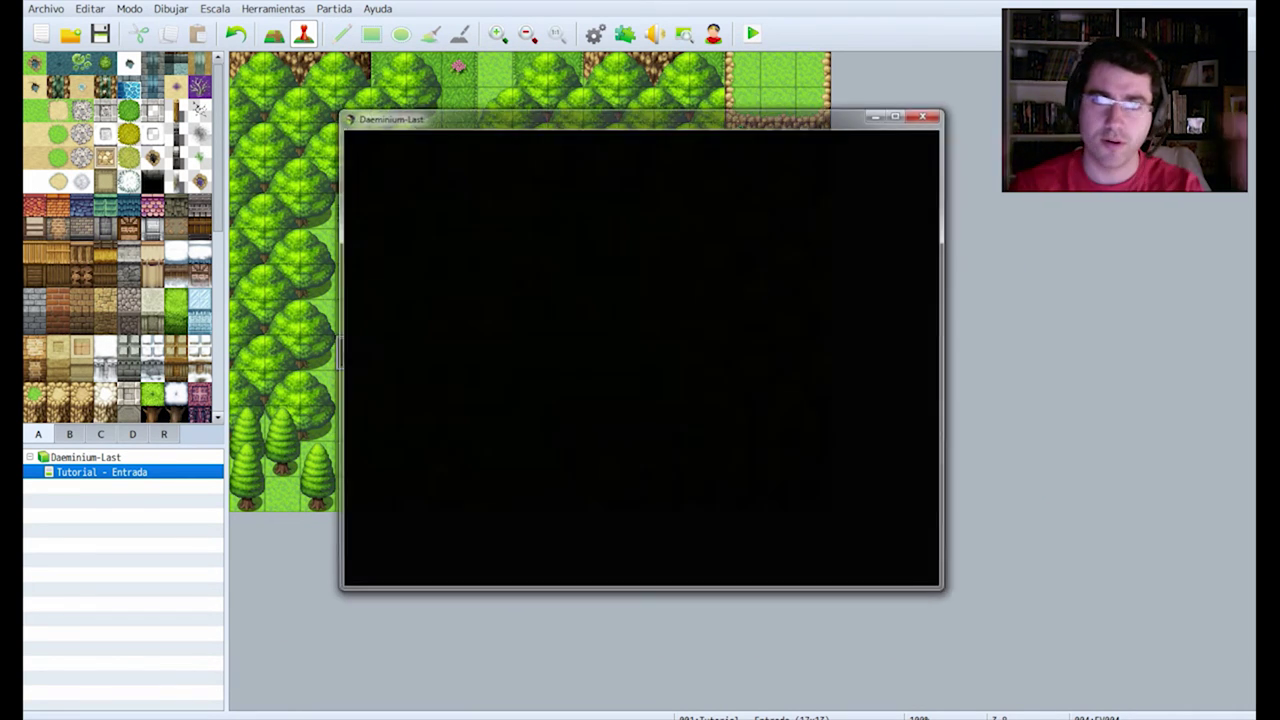
{"action": "key", "text": "Return"}
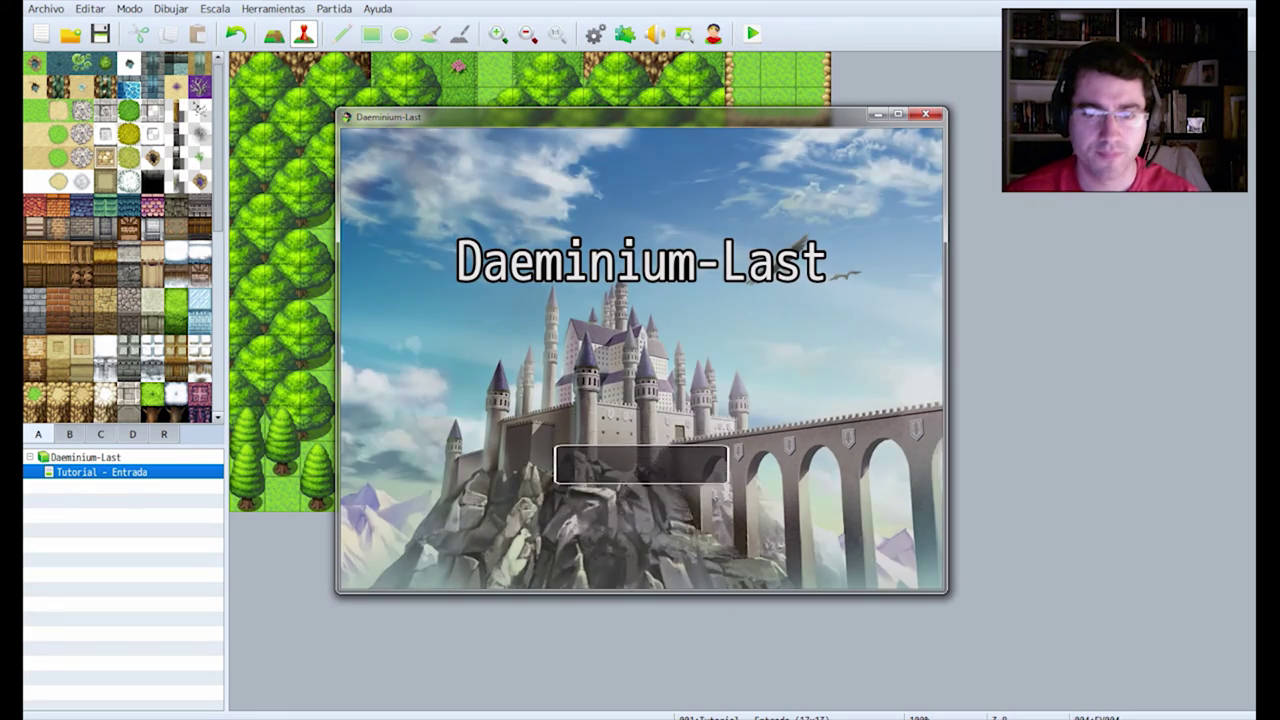
{"action": "key", "text": "Return"}
{"action": "key", "text": "Return"}
- Walk the hero to the grey-haired man beside the wooden sign and talk to him up to the name entry
{"action": "key", "text": "Left"}
{"action": "key", "text": "Left"}
{"action": "key", "text": "Left"}
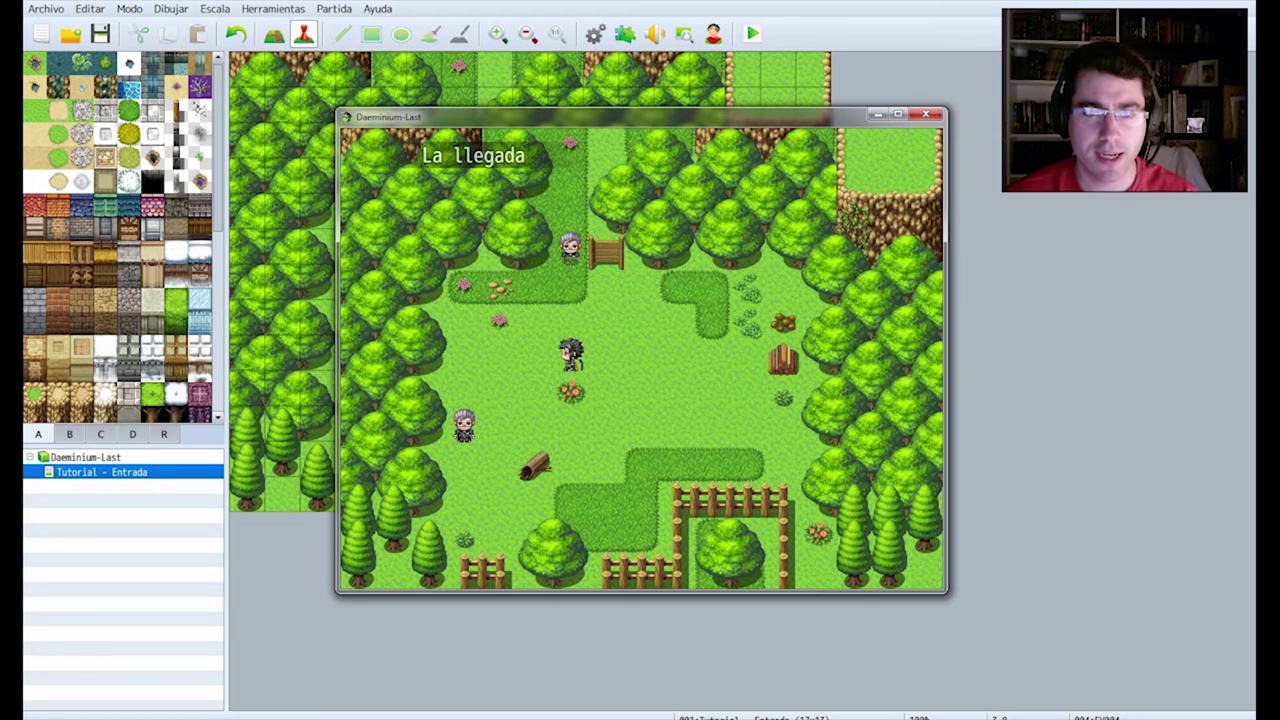
{"action": "key", "text": "Up"}
{"action": "key", "text": "Up"}
{"action": "key", "text": "Return"}
{"action": "key", "text": "Return"}
{"action": "key", "text": "Return"}
{"action": "key", "text": "Return"}
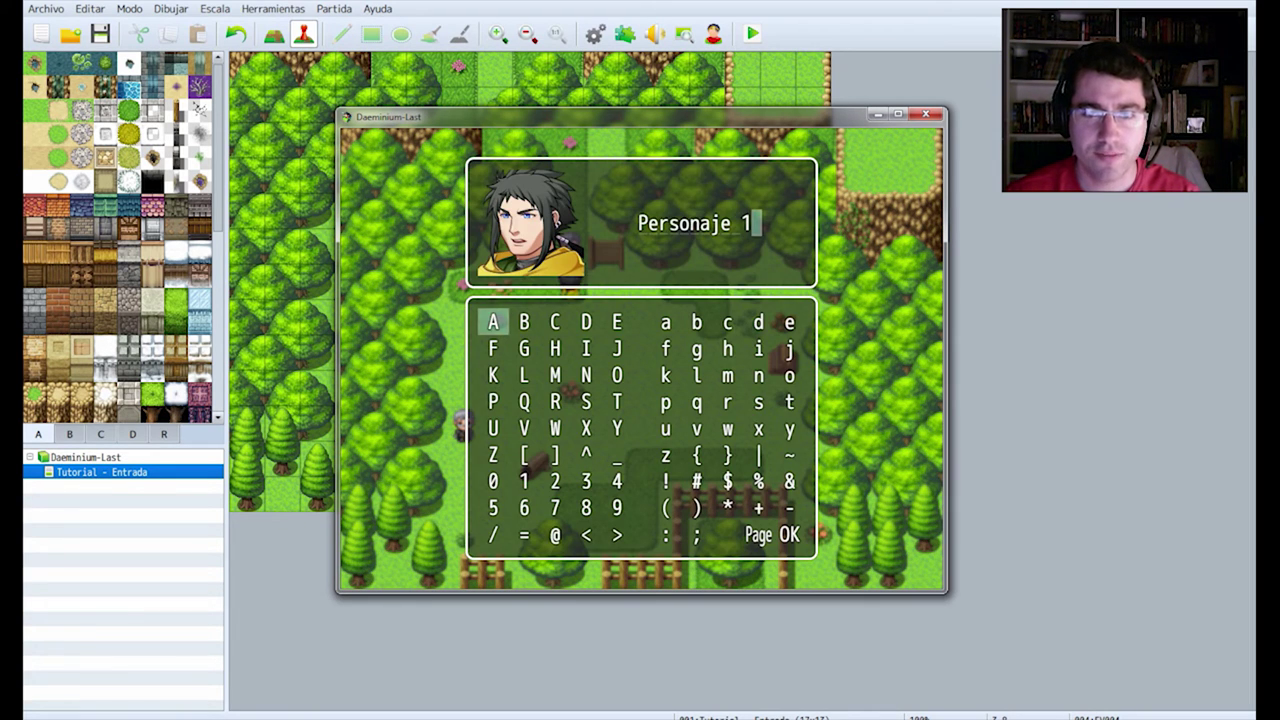
- Accept the hero's default name in the name entry and resume the grey-haired man's conversation
{"action": "key", "text": "Left"}
{"action": "key", "text": "Up"}
{"action": "key", "text": "Return"}
{"action": "key", "text": "Return"}
{"action": "key", "text": "Return"}
{"action": "key", "text": "Return"}
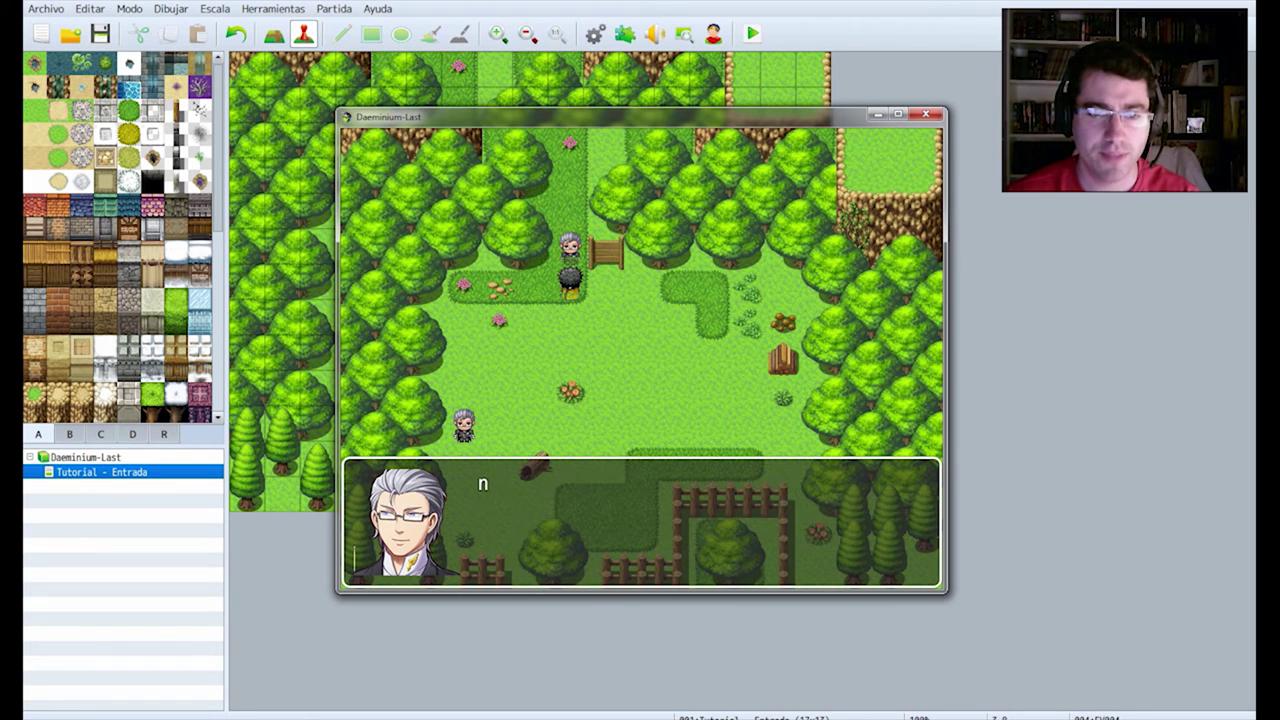
- Advance through the rest of the grey-haired man's dialogue until the conversation ends
{"action": "key", "text": "Return"}
{"action": "key", "text": "Return"}
{"action": "key", "text": "Return"}
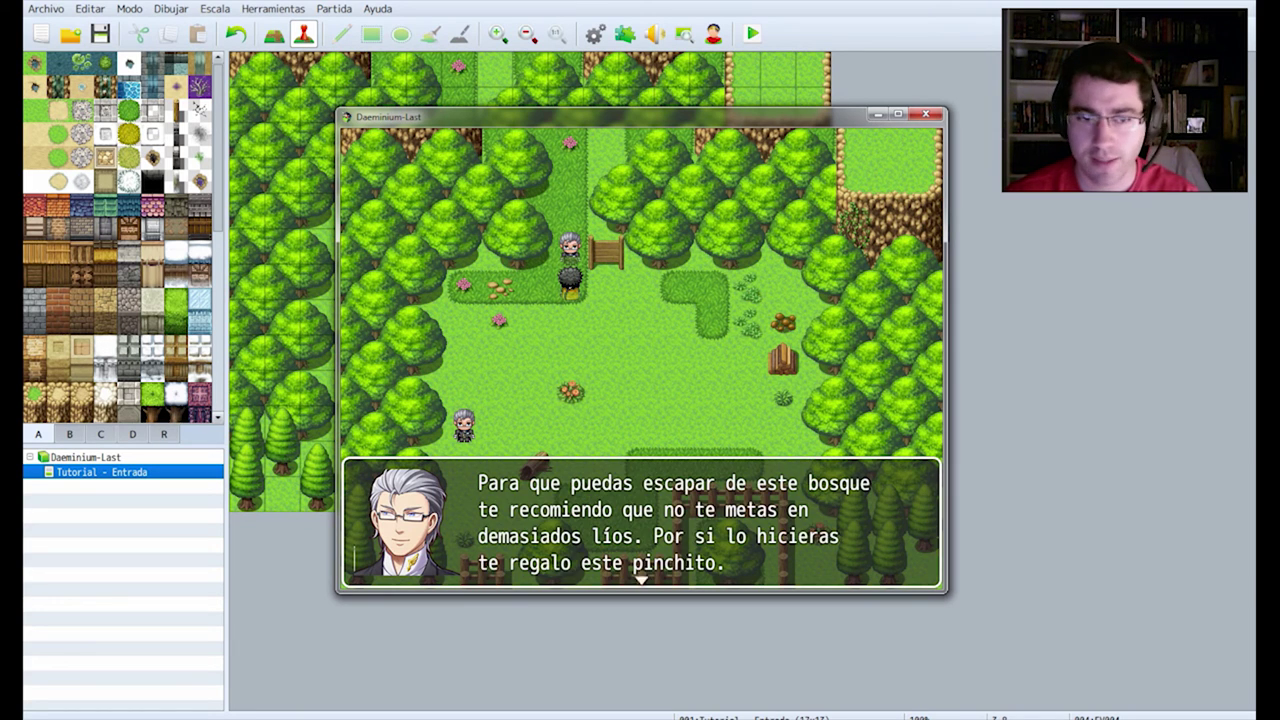
{"action": "key", "text": "Return"}
{"action": "key", "text": "Return"}
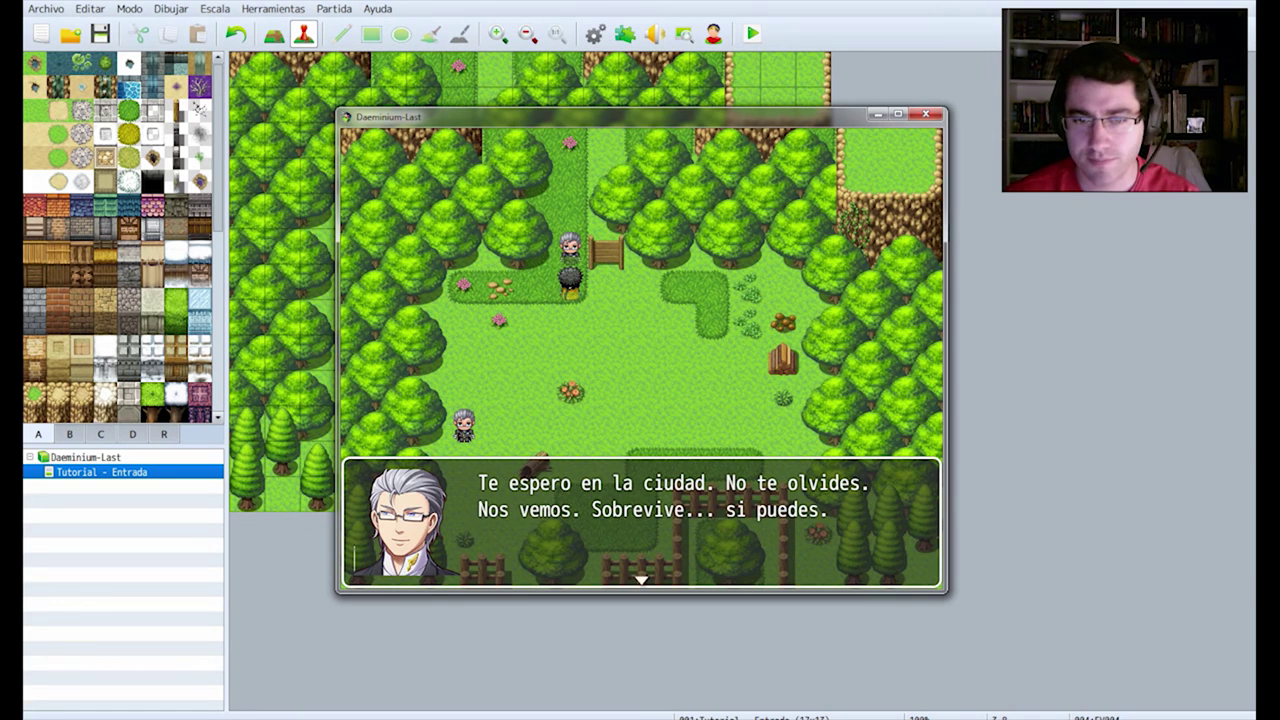
{"action": "key", "text": "Return"}
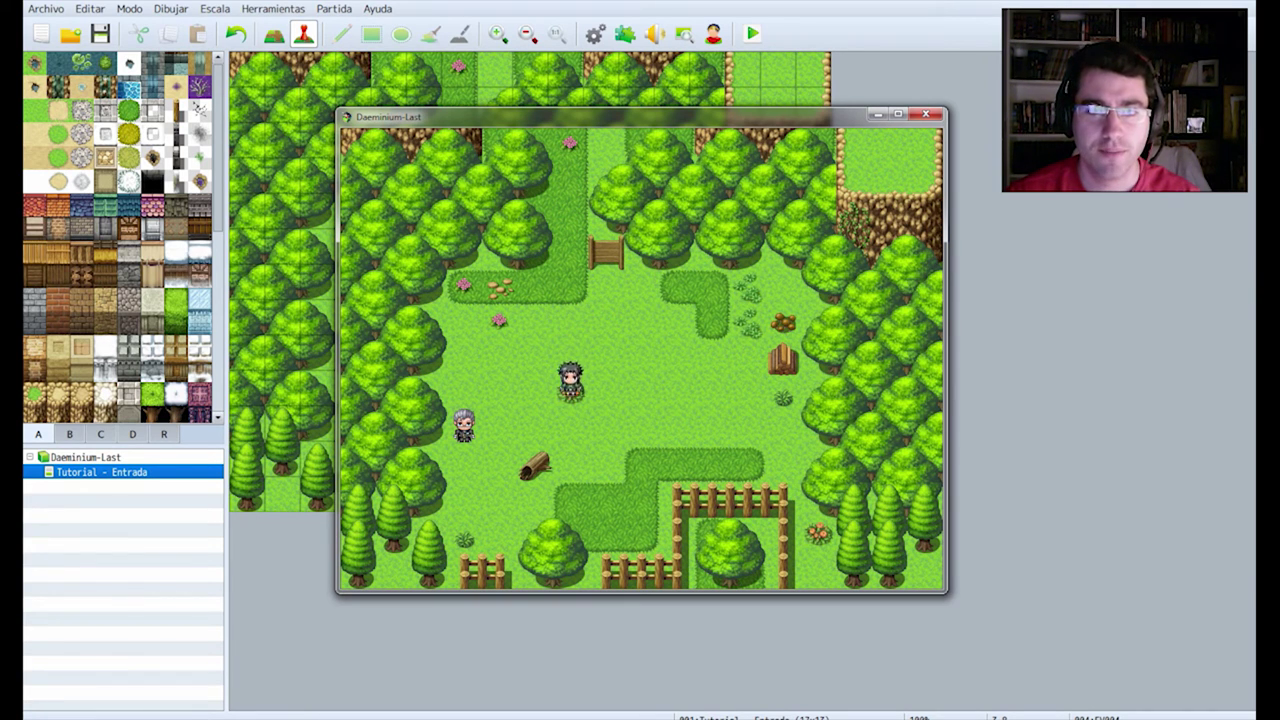
{"action": "key", "text": "Escape"}
{"action": "key", "text": "Down"}
{"action": "key", "text": "Down"}
{"action": "key", "text": "Escape"}
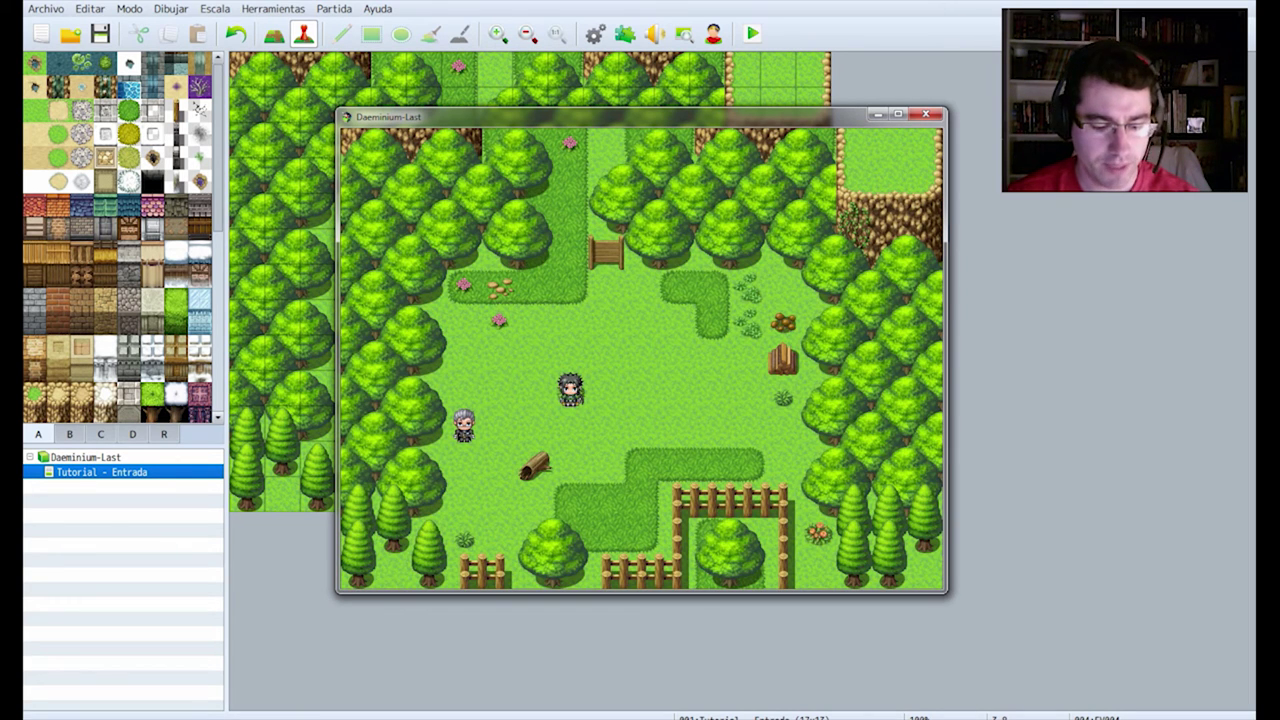
- Open the quest log, view the details of the quest under Tutorial, and close the log
{"action": "key", "text": "q"}
{"action": "key", "text": "Return"}
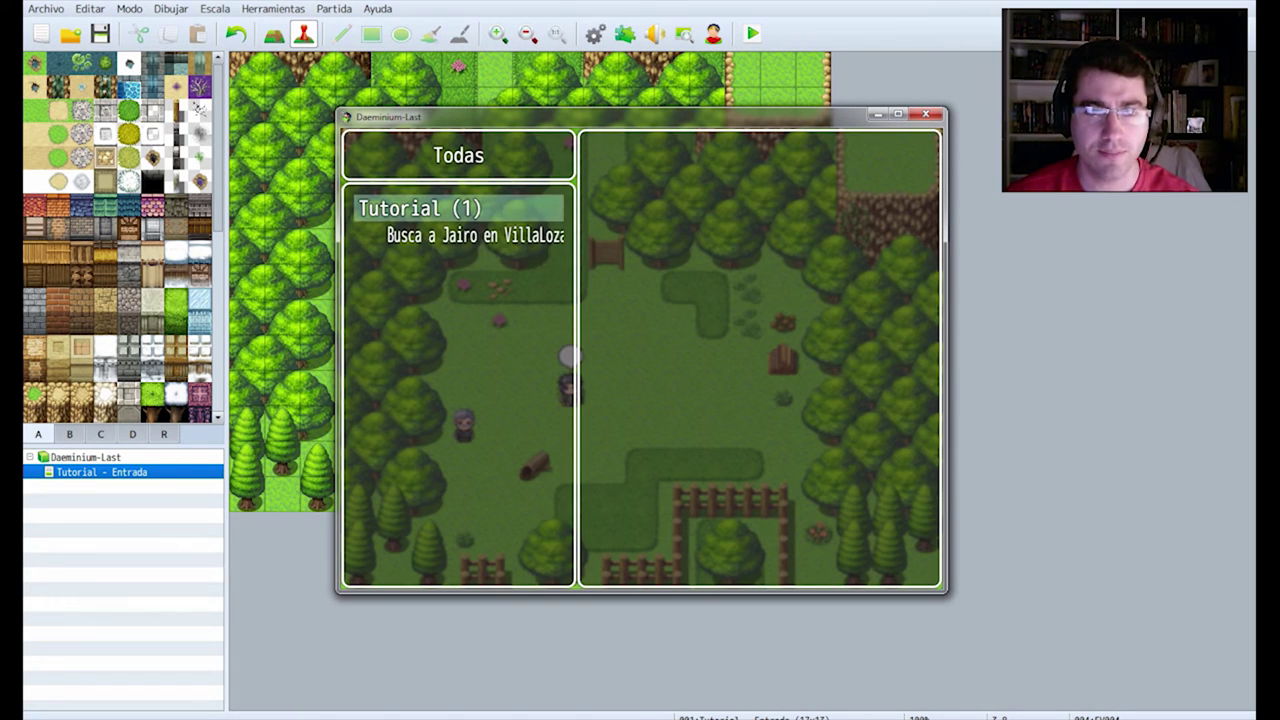
{"action": "key", "text": "Down"}
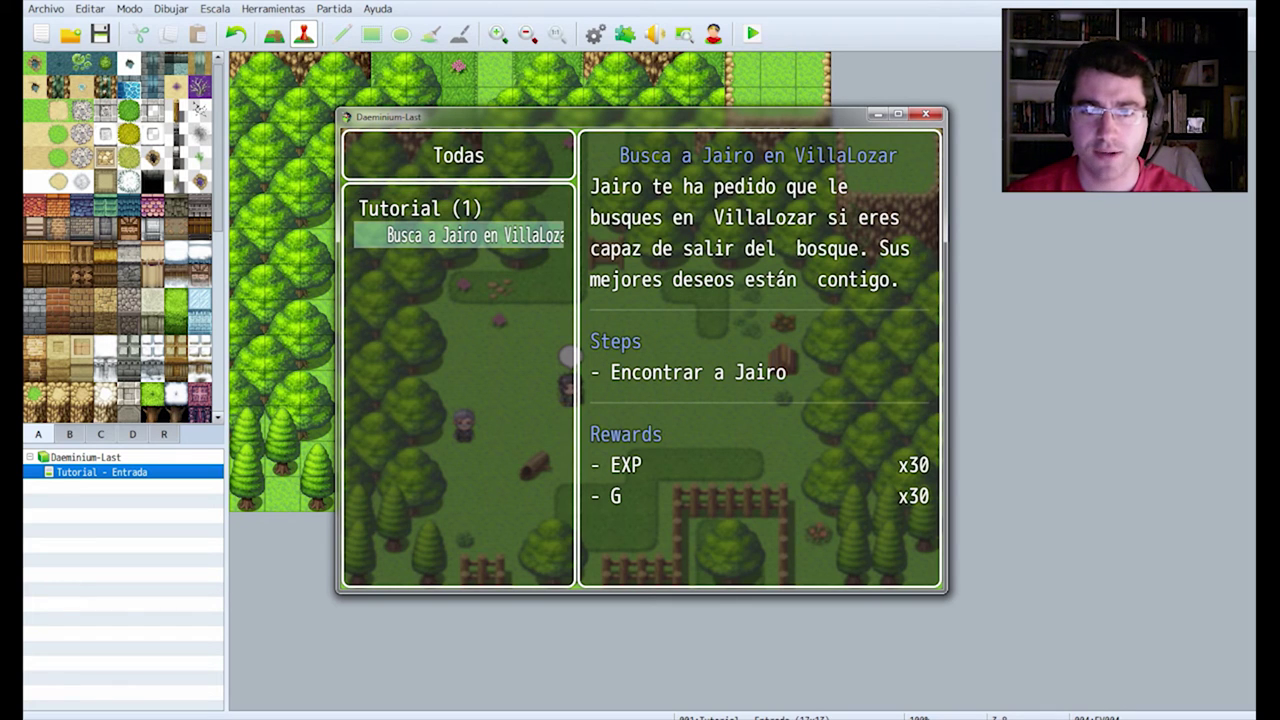
{"action": "key", "text": "Escape"}
- Walk the hero to the man northwest of the hollow log and talk to him through his whole message
{"action": "key", "text": "Down"}
{"action": "key", "text": "Left"}
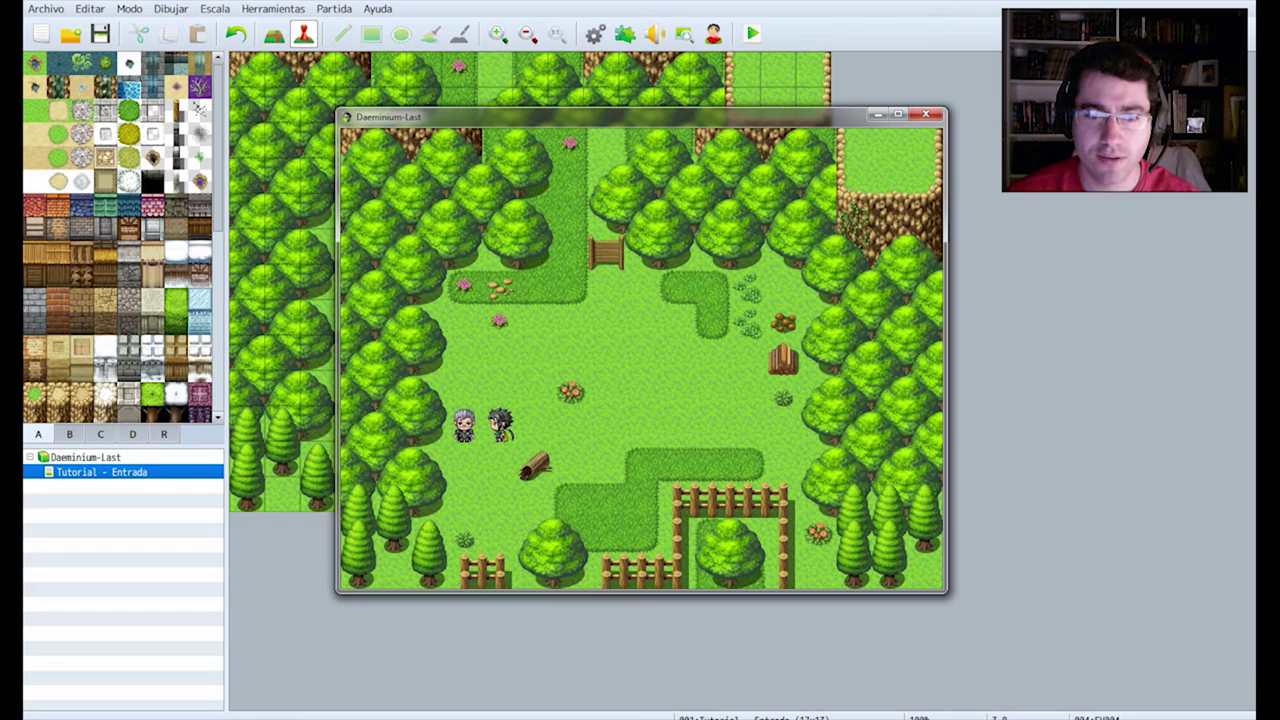
{"action": "key", "text": "Return"}
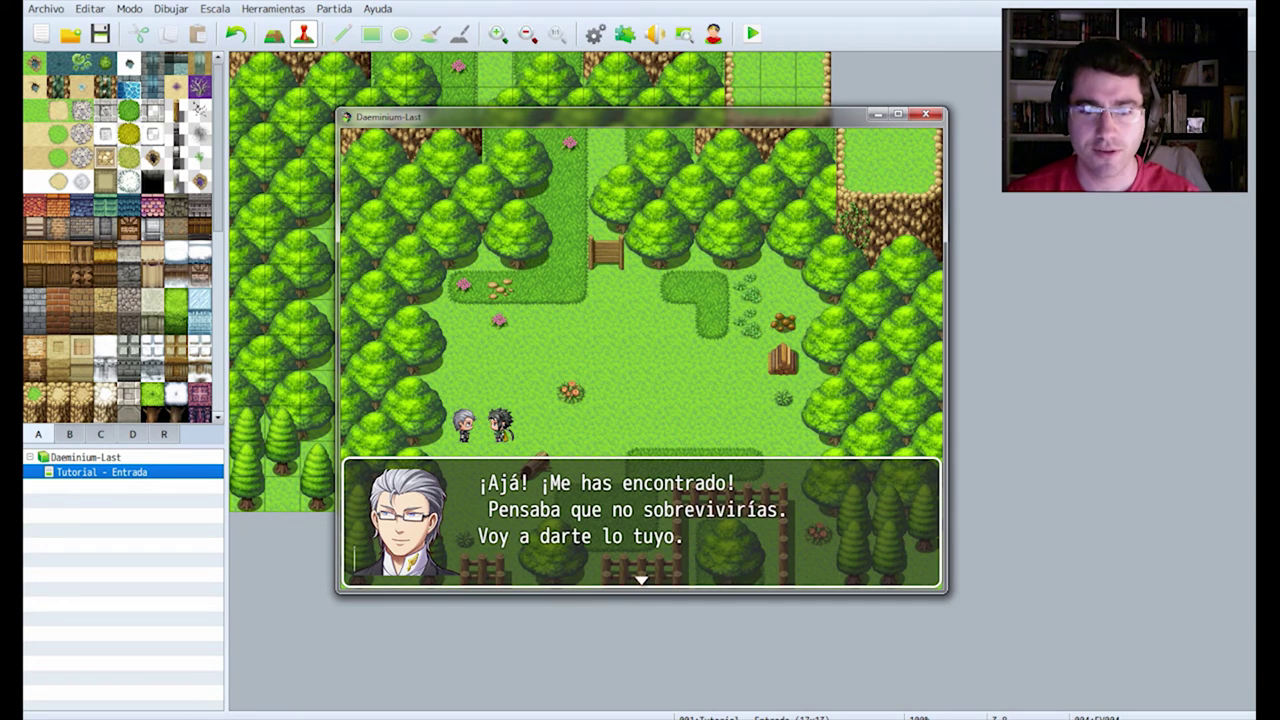
{"action": "key", "text": "Return"}
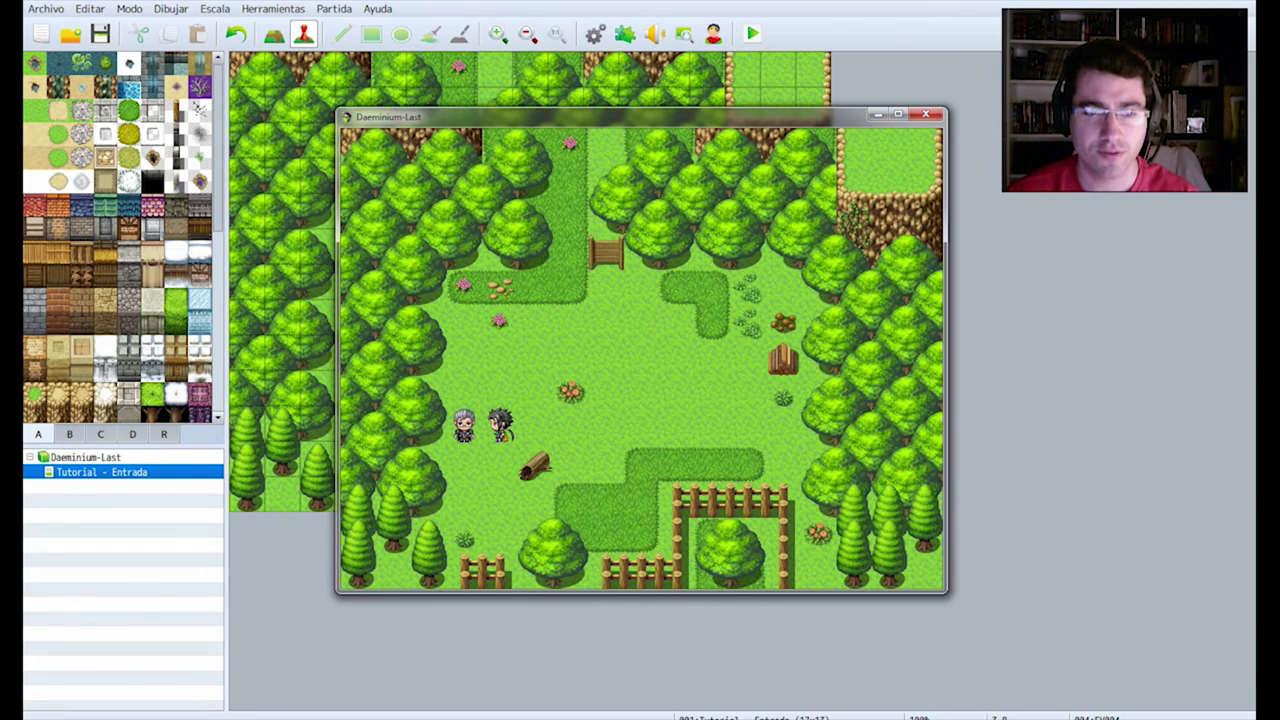
- Check the Tutorial quest's details and status in the quest log again, and end the playtest
{"action": "key", "text": "Right"}
{"action": "key", "text": "q"}
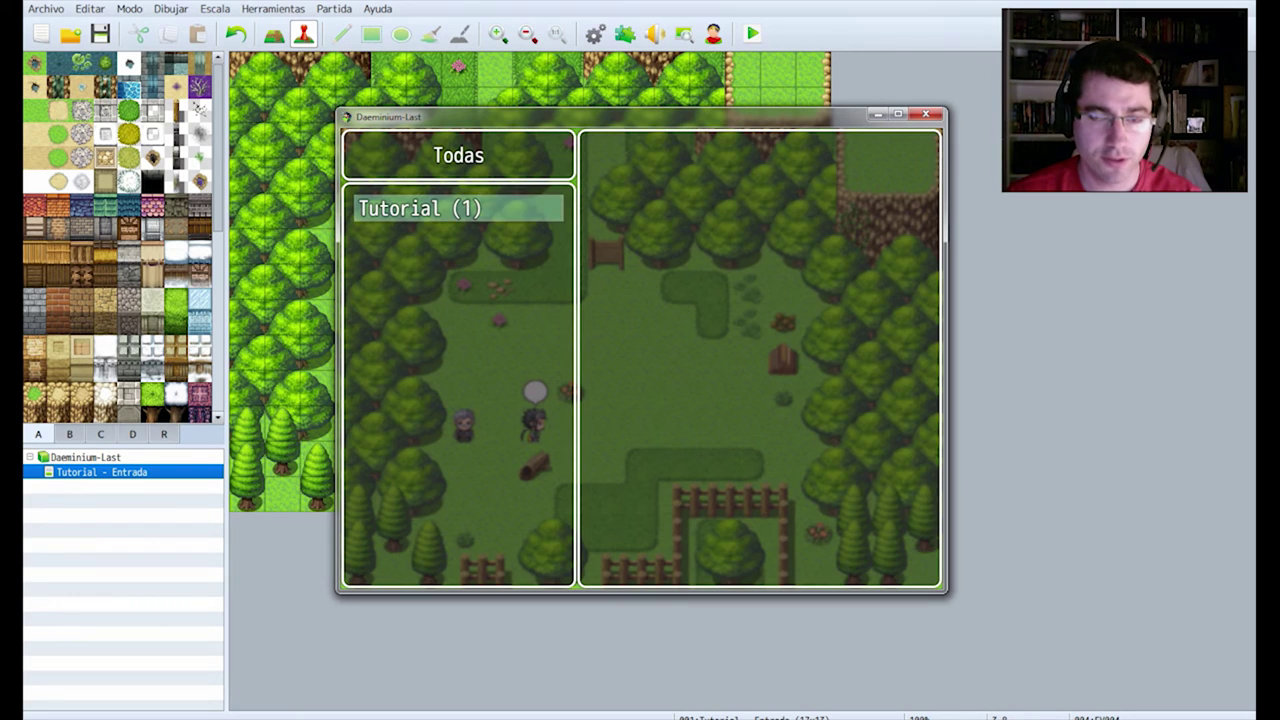
{"action": "key", "text": "Return"}
{"action": "key", "text": "Down"}
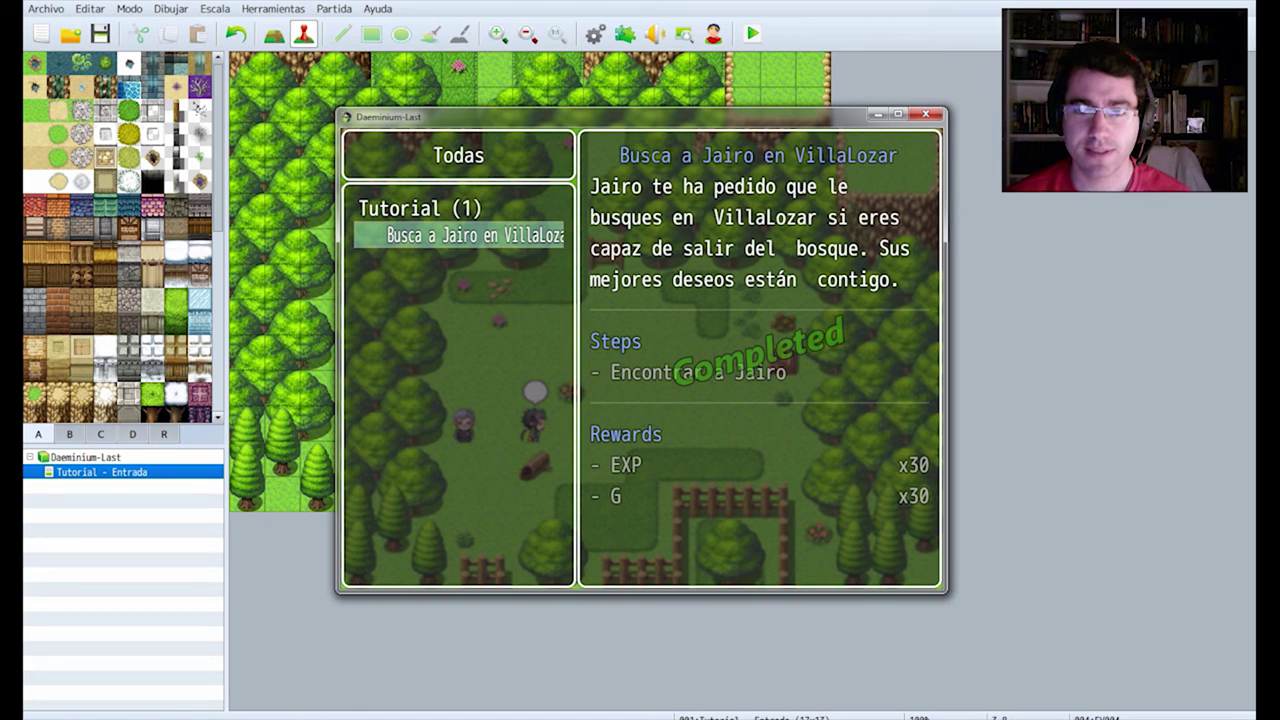
{"action": "key", "text": "alt+F4"}
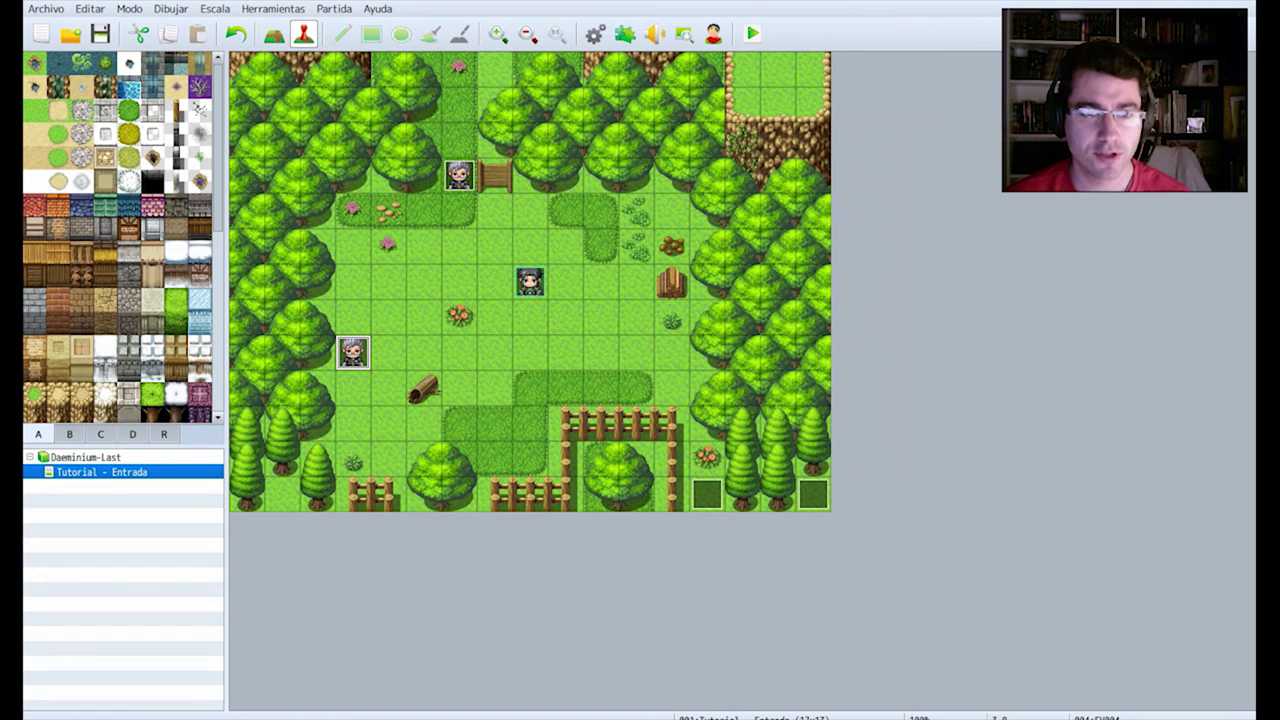
- Open the GameusQuestSystem plugin file from the project's plugins folder in the code editor
{"action": "left_click", "coordinate": [126, 718]}
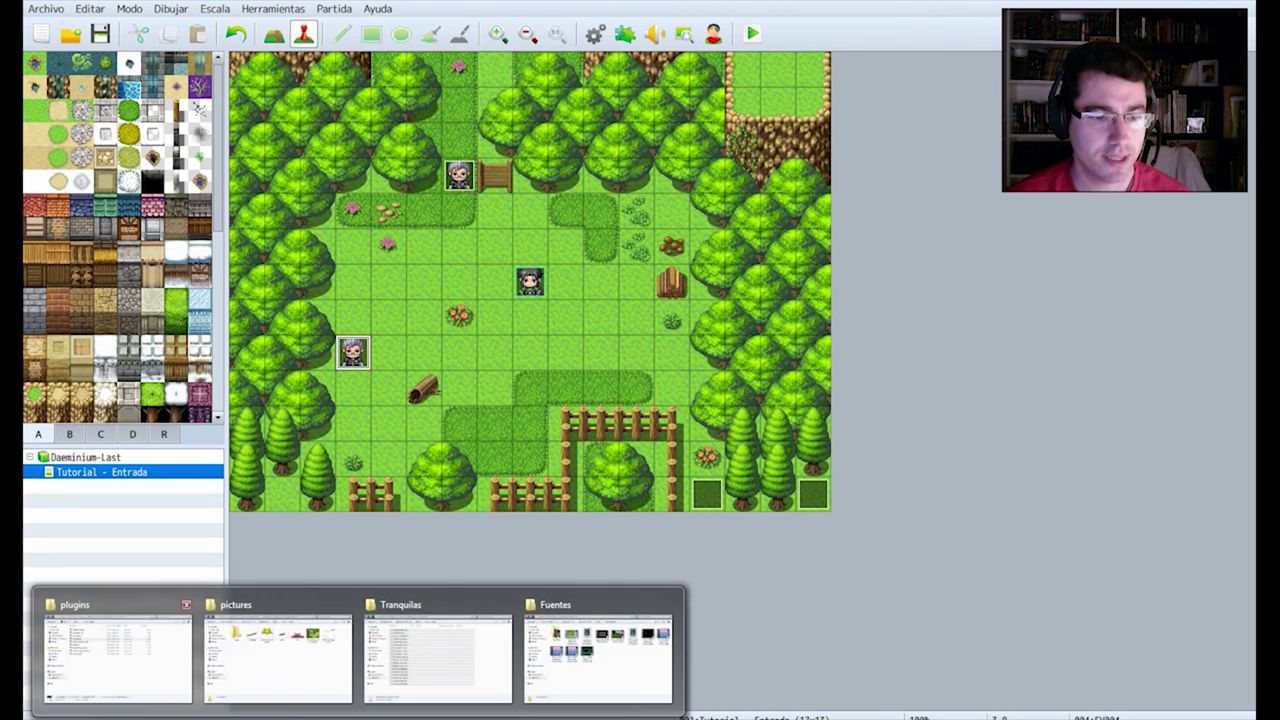
{"action": "left_click", "coordinate": [113, 652]}
{"action": "left_click", "coordinate": [500, 420]}
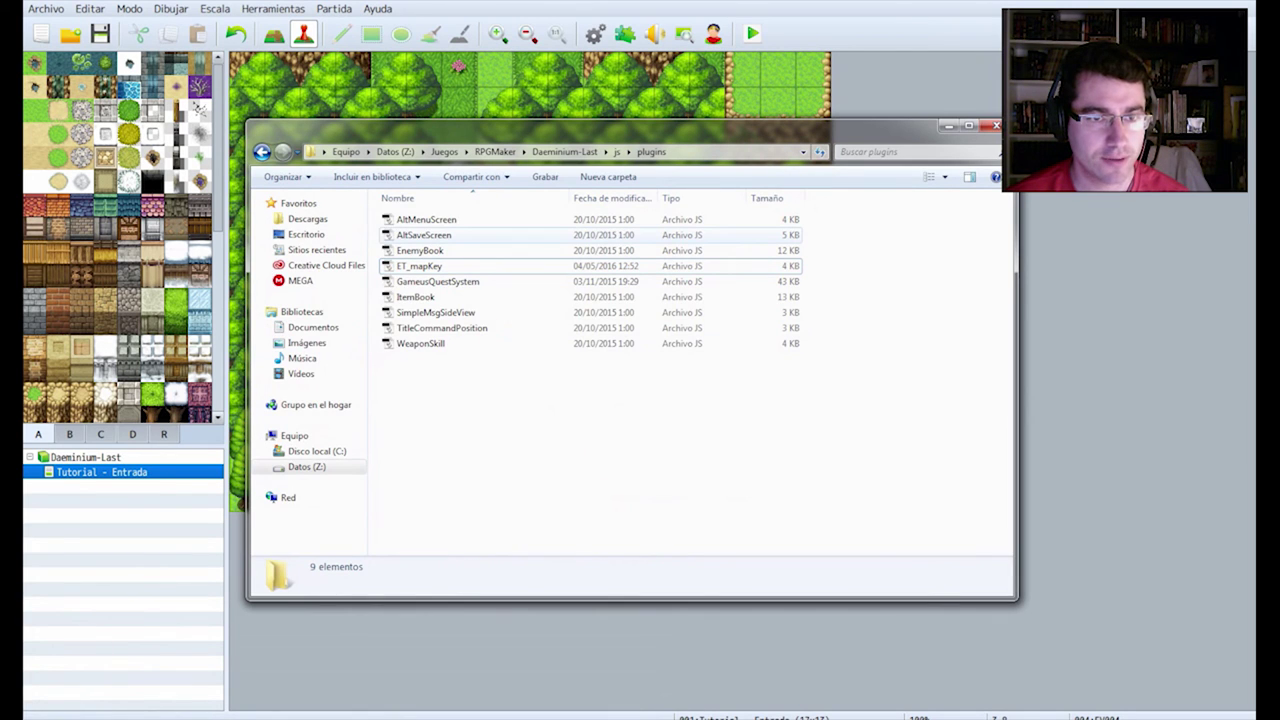
{"action": "double_click", "coordinate": [438, 281]}
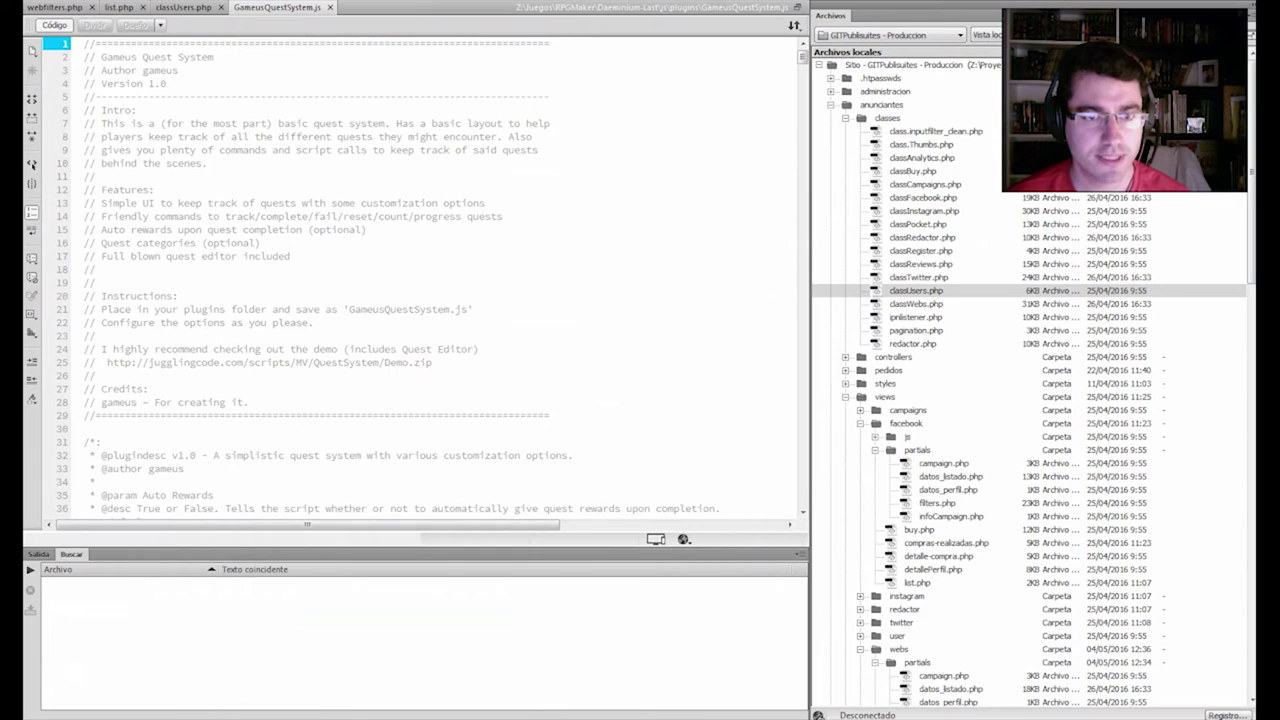
- Widen the code view and examine the plugin's parameters, plugin commands, script calls and the initialization code below them
{"action": "scroll", "coordinate": [415, 280], "scroll_direction": "down", "scroll_amount": 20}
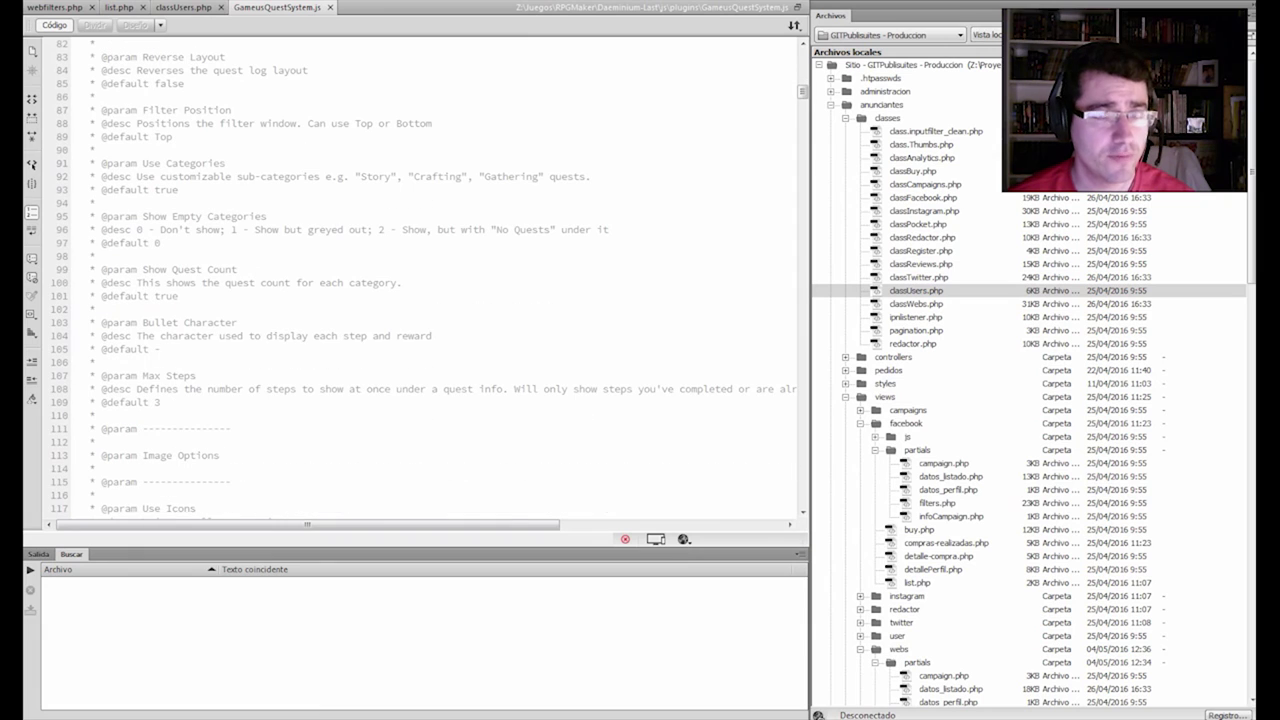
{"action": "left_click_drag", "start_coordinate": [810, 360], "coordinate": [1089, 360]}
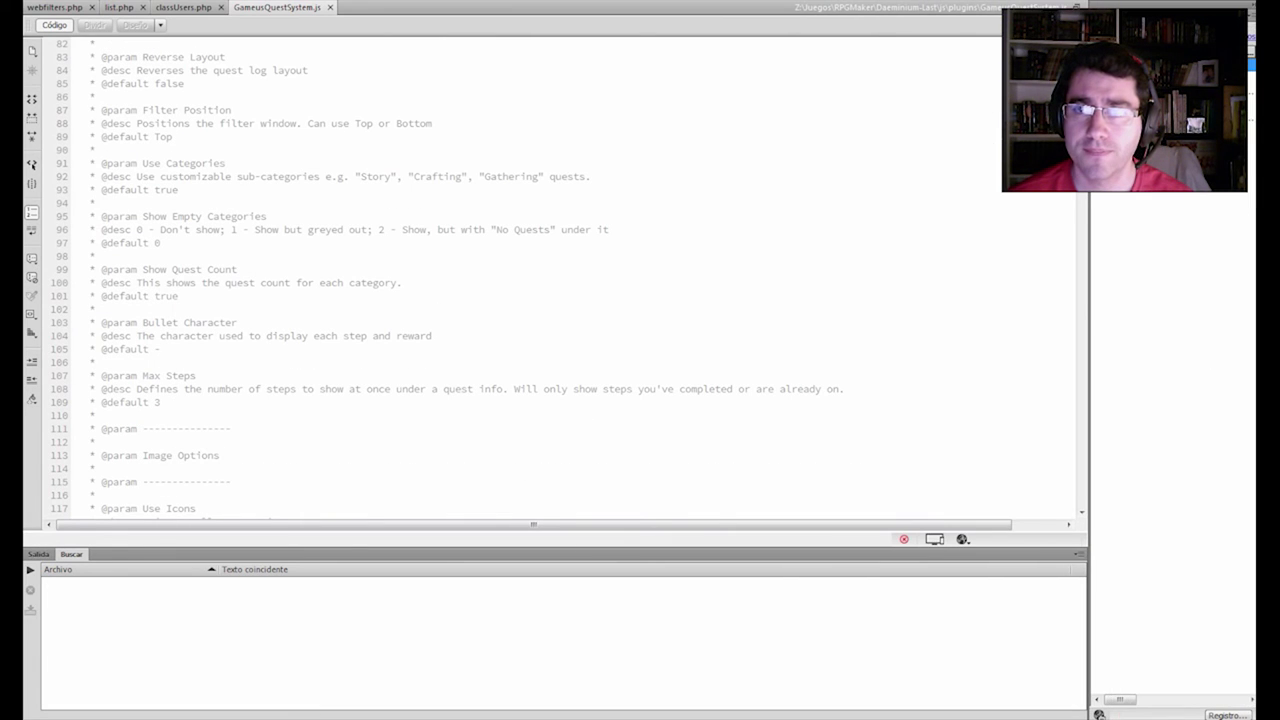
{"action": "scroll", "coordinate": [550, 280], "scroll_direction": "down", "scroll_amount": 20}
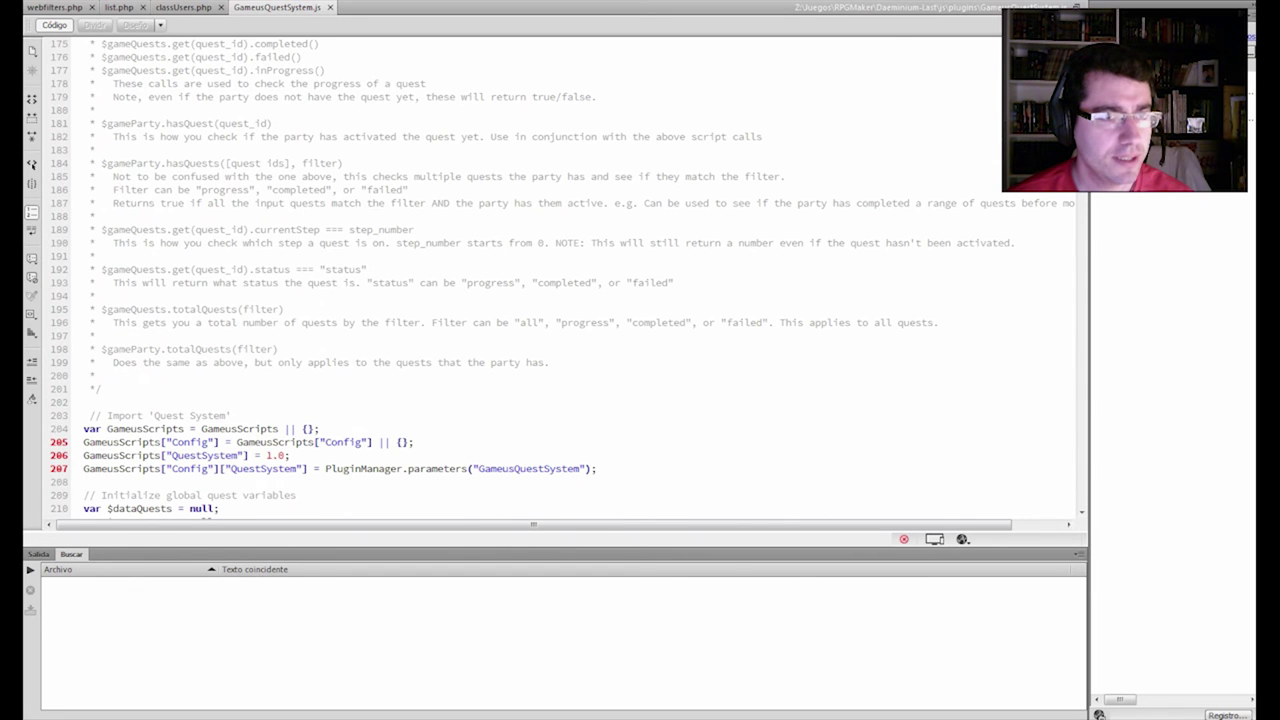
{"action": "scroll", "coordinate": [550, 280], "scroll_direction": "up", "scroll_amount": 6}
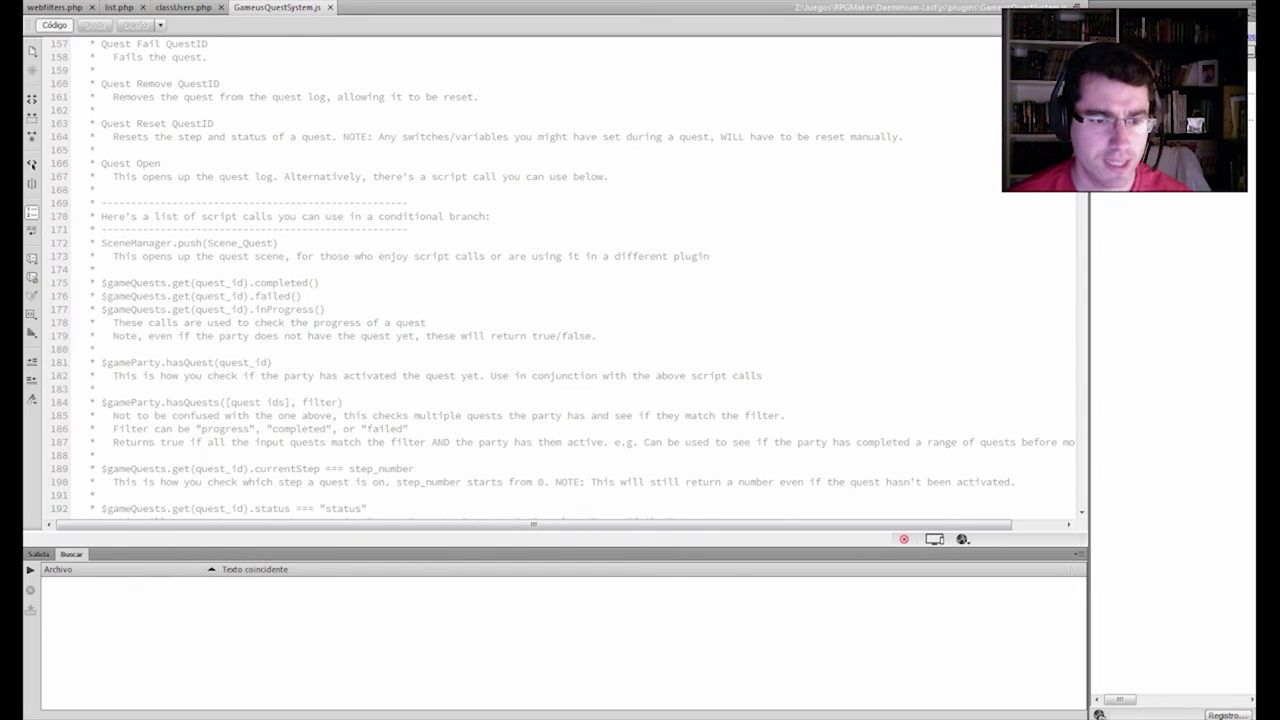
{"action": "scroll", "coordinate": [550, 280], "scroll_direction": "down", "scroll_amount": 3}
{"action": "scroll", "coordinate": [550, 280], "scroll_direction": "down", "scroll_amount": 12}
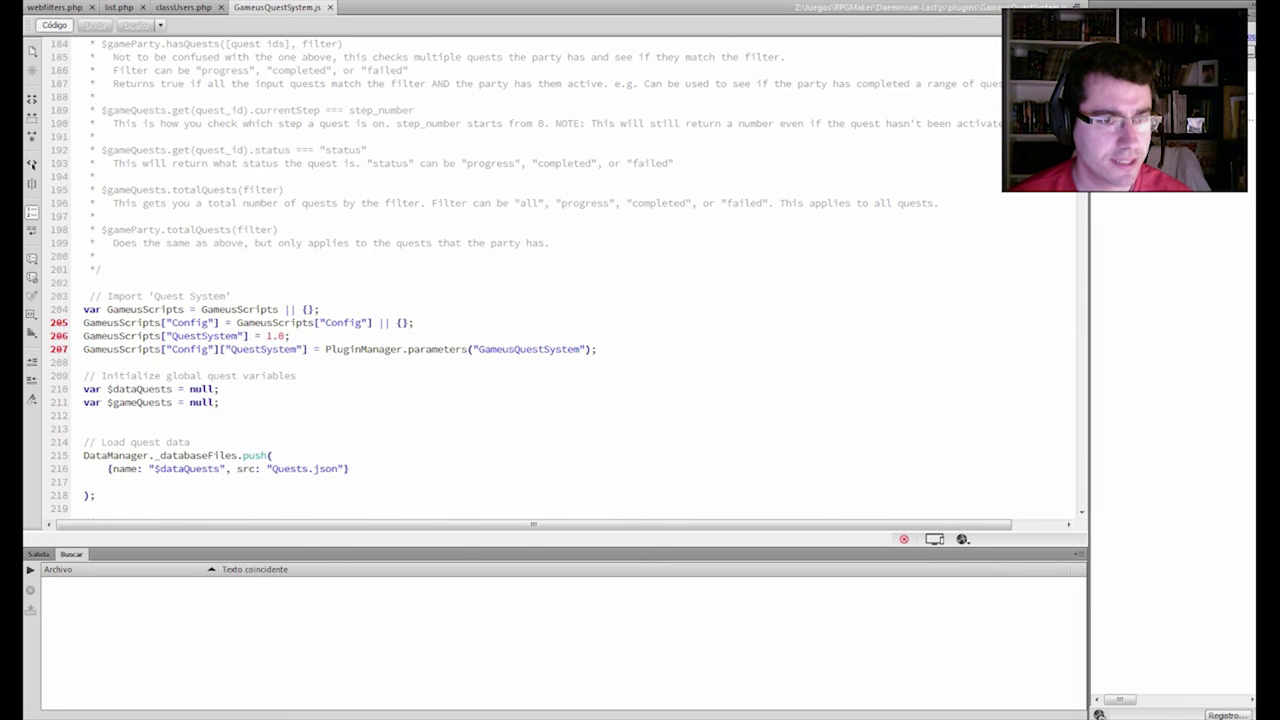